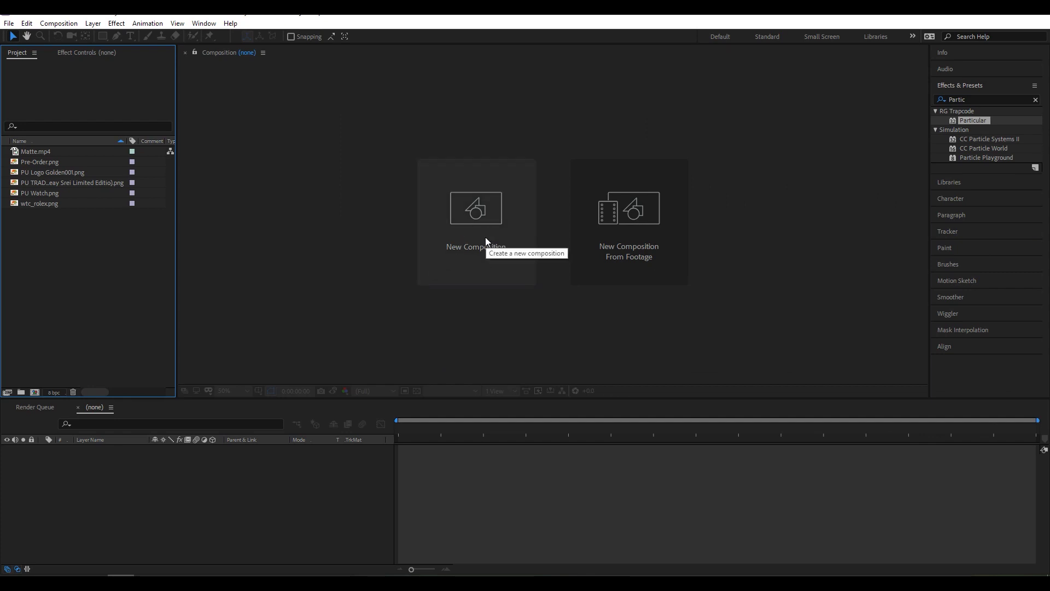
- Create a composition named Main using the HDTV 1080 25 preset and a 0:00:15:00 duration
click(486, 239)
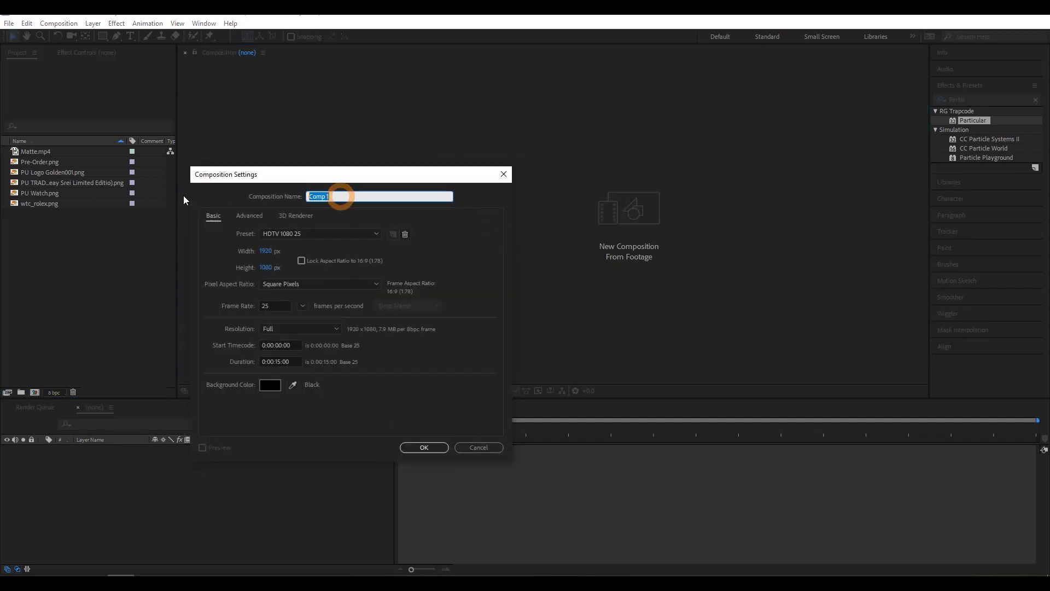
text(Main)
double_click(330, 196)
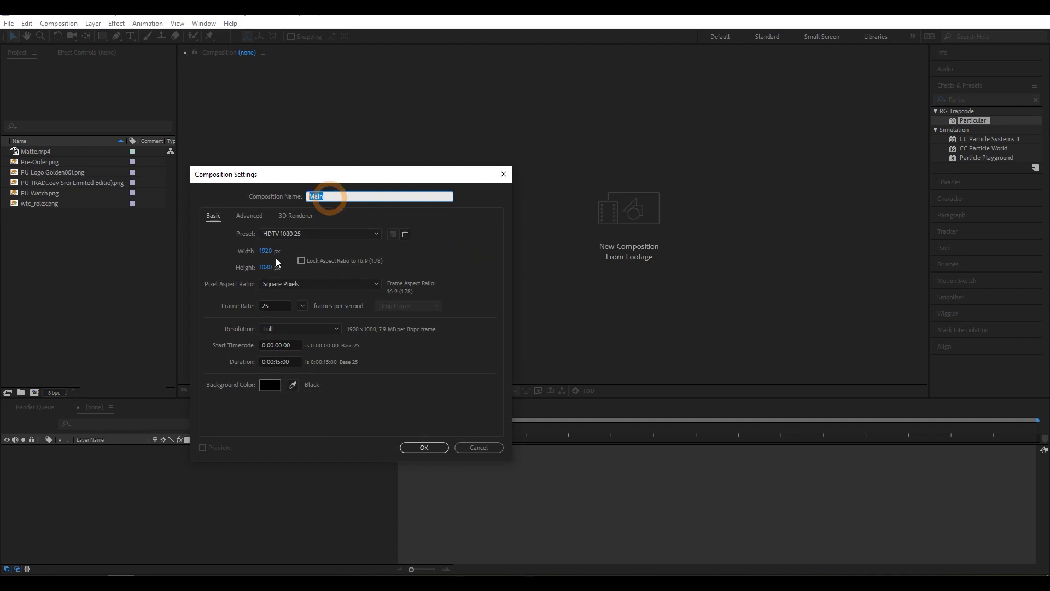
click(279, 305)
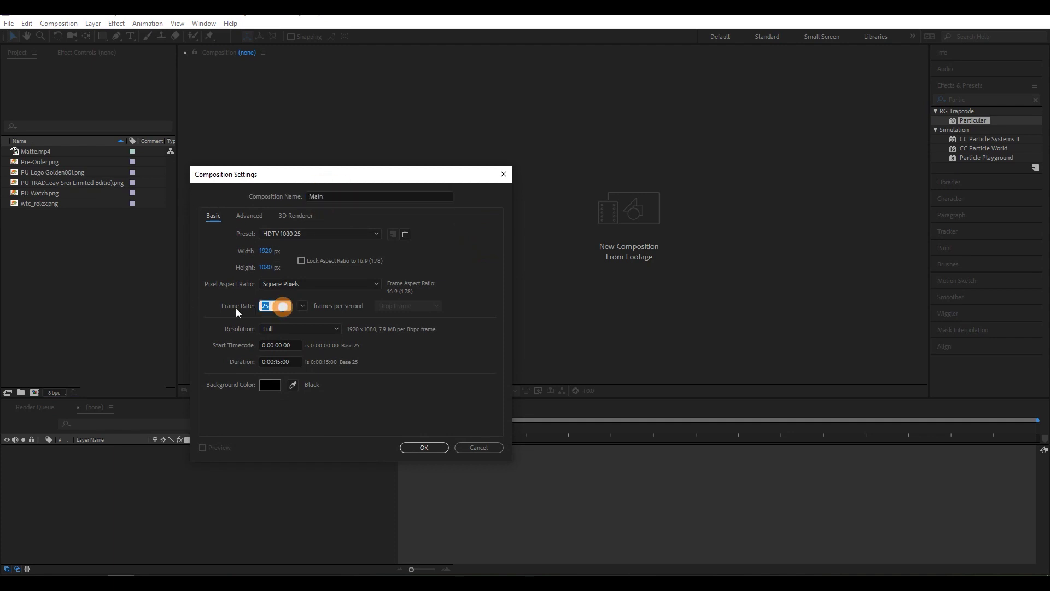
click(268, 362)
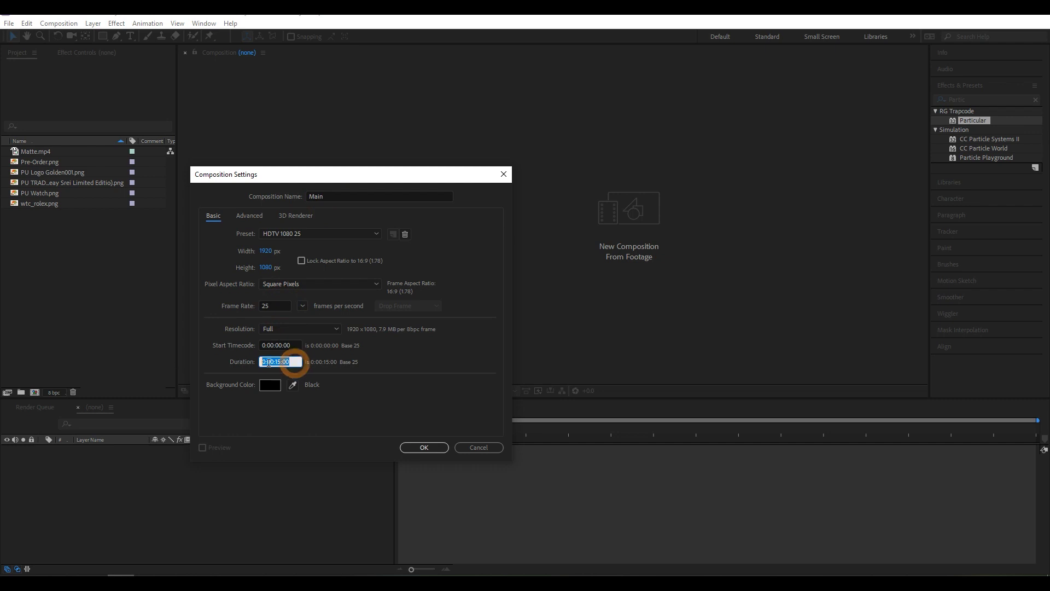
click(440, 452)
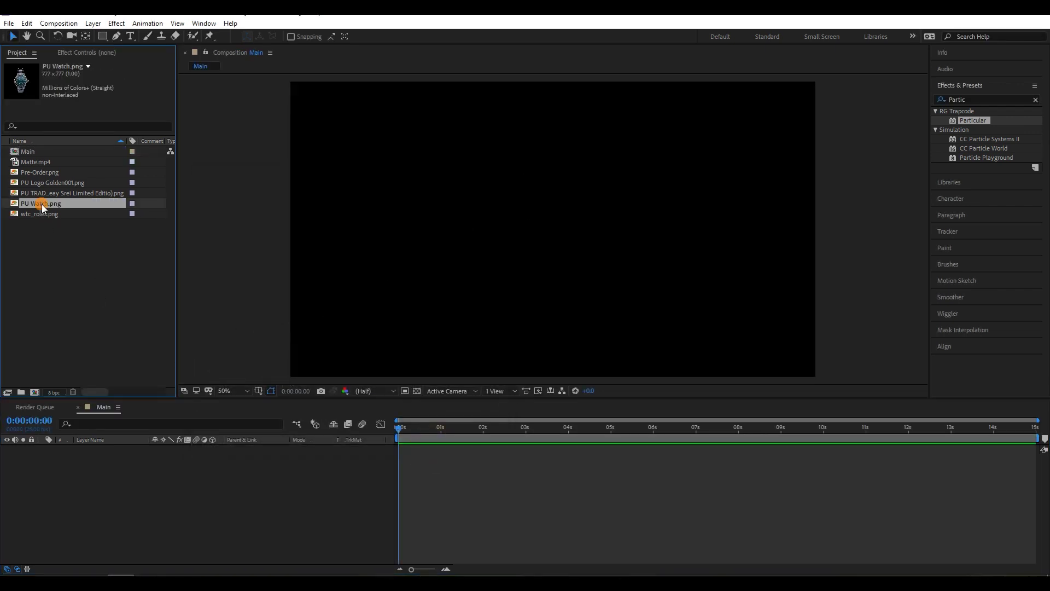
- Add PU Watch.png to the Main timeline and set its Scale to 128%
drag(40, 203, 55, 488)
key(s)
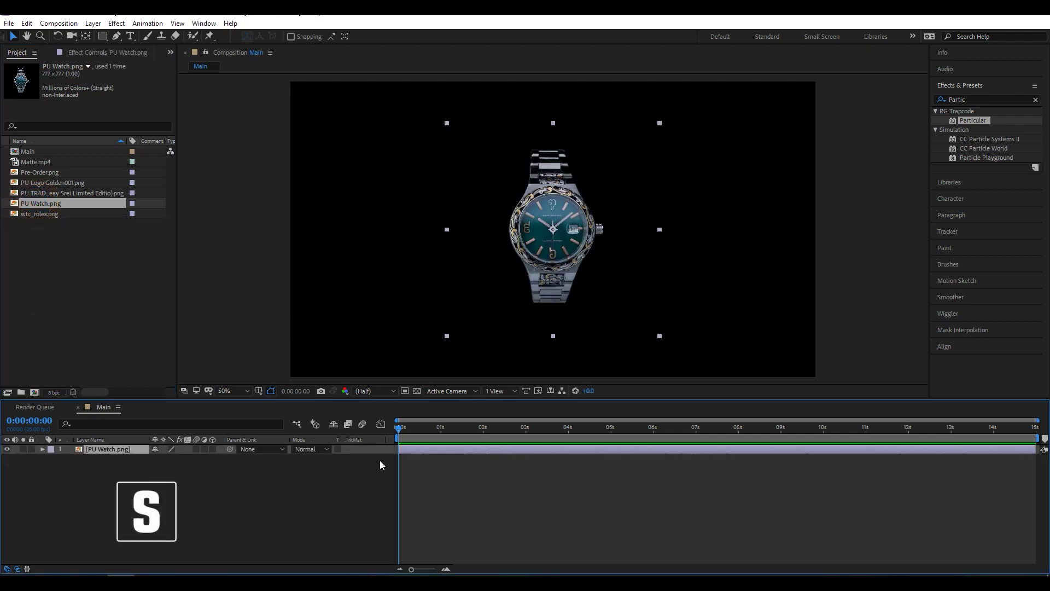
key(s)
drag(168, 458, 183, 458)
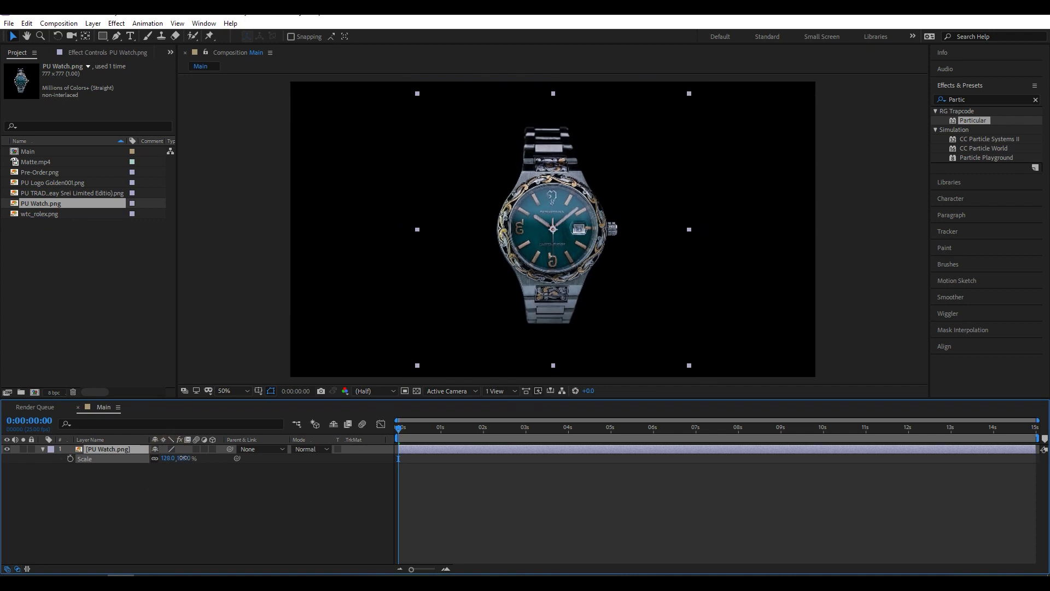
- Pre-compose the watch layer into a composition named Image, moving all attributes
right_click(112, 448)
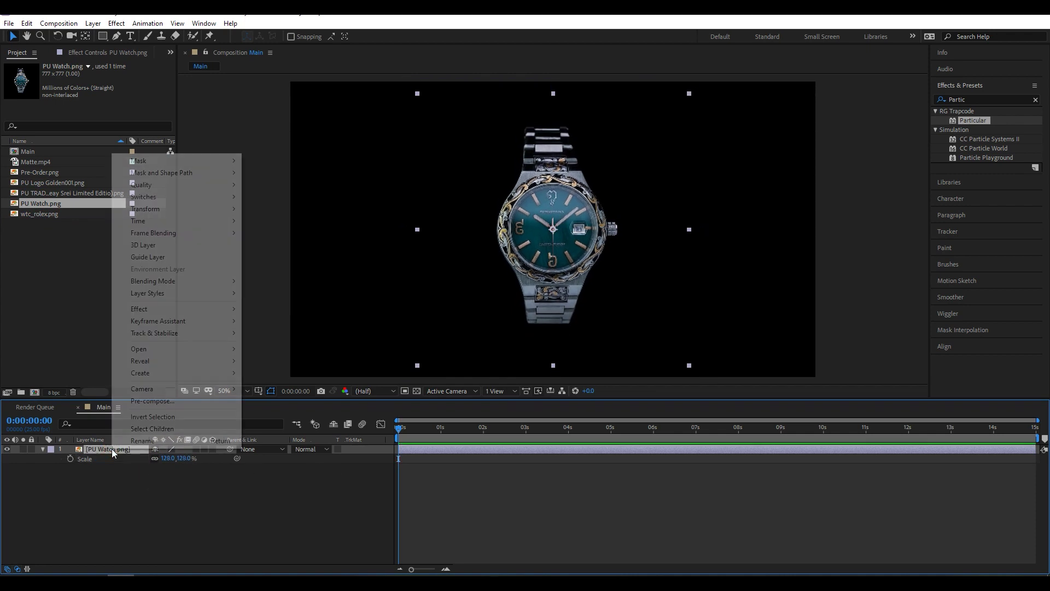
click(152, 401)
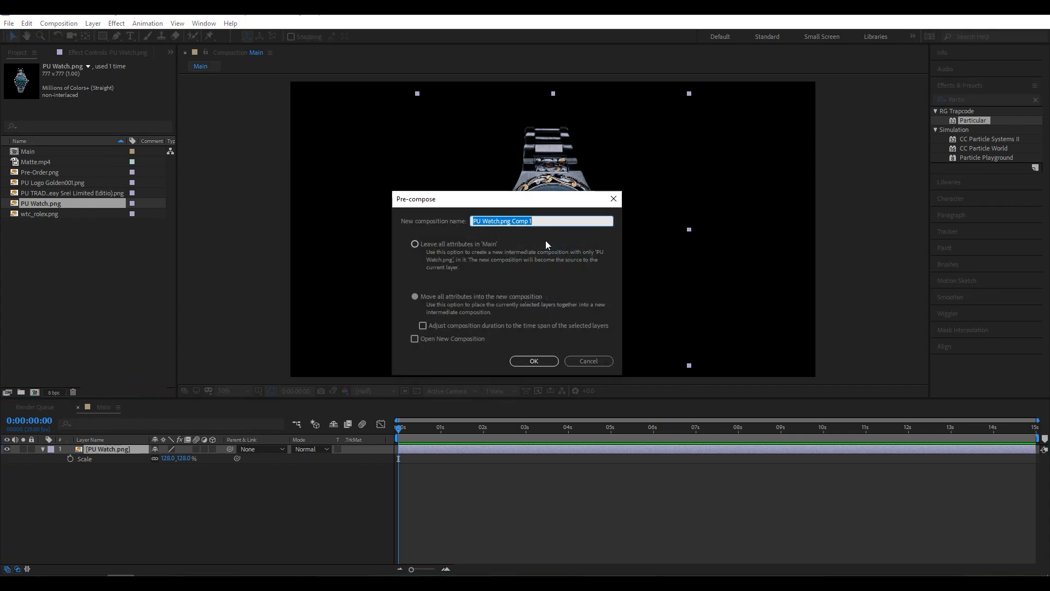
key(BackSpace)
text(Image)
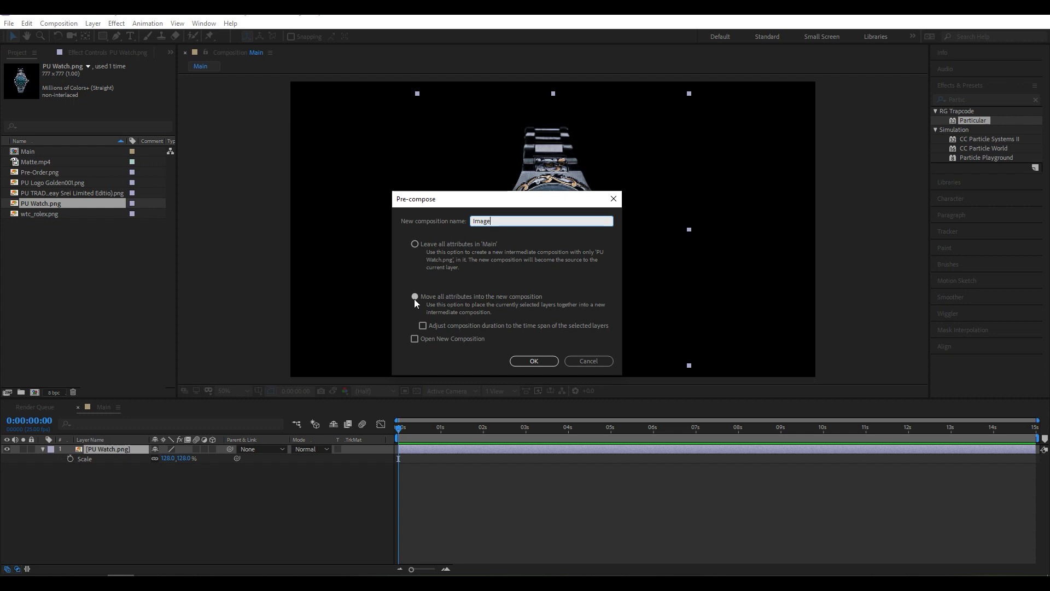
click(415, 296)
click(534, 361)
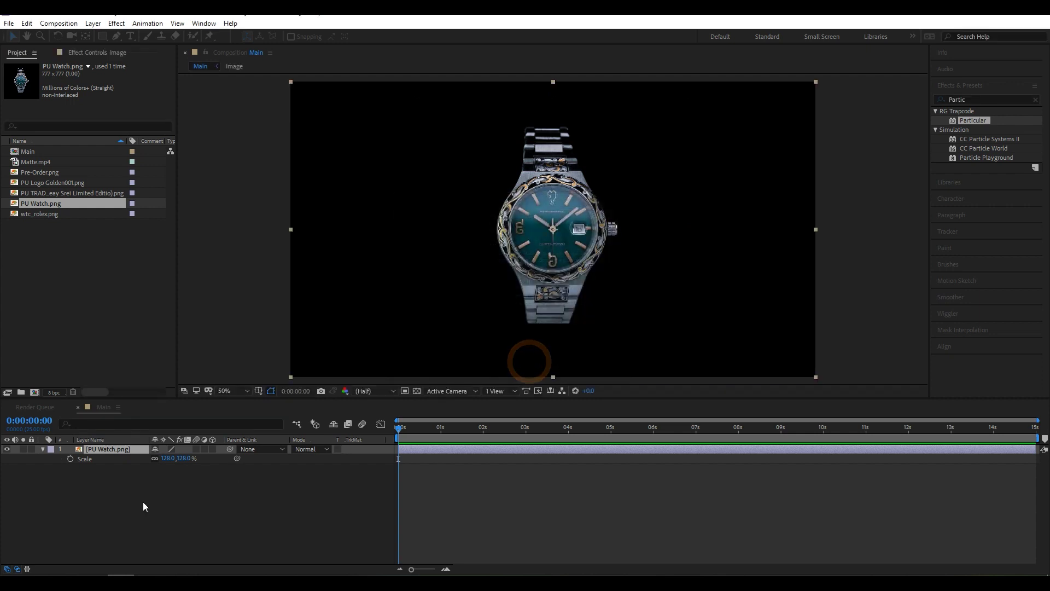
- Pre-compose the Image layer into a composition named Particles
right_click(101, 448)
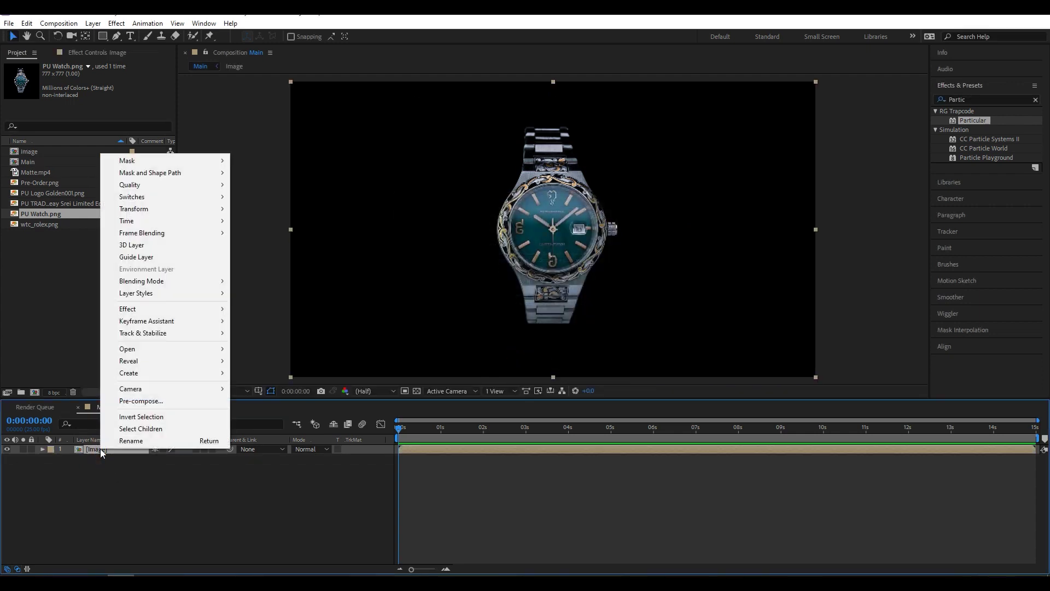
click(164, 401)
text(Part)
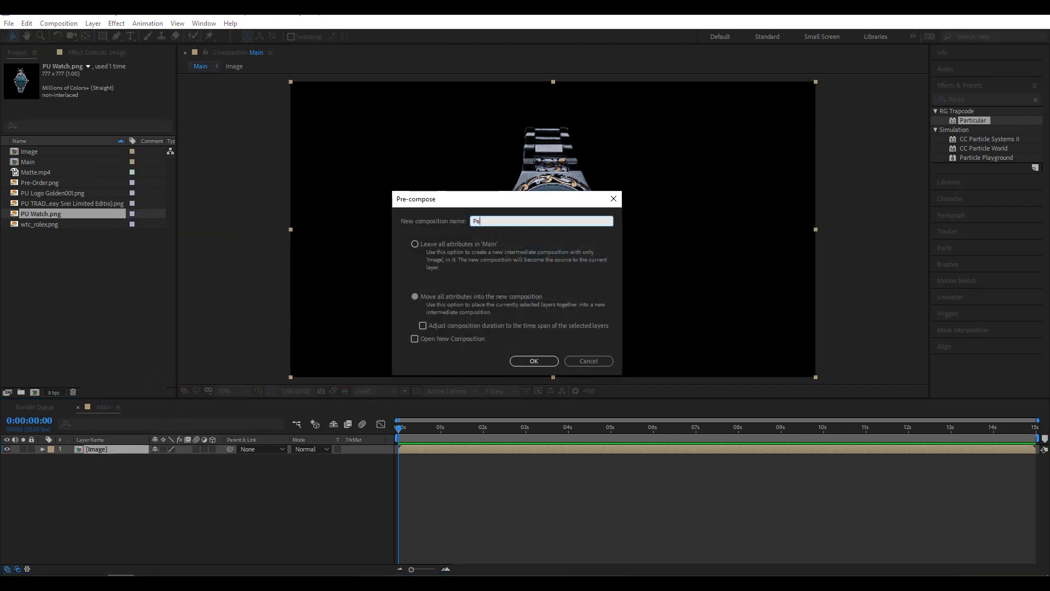
text(icles)
click(534, 361)
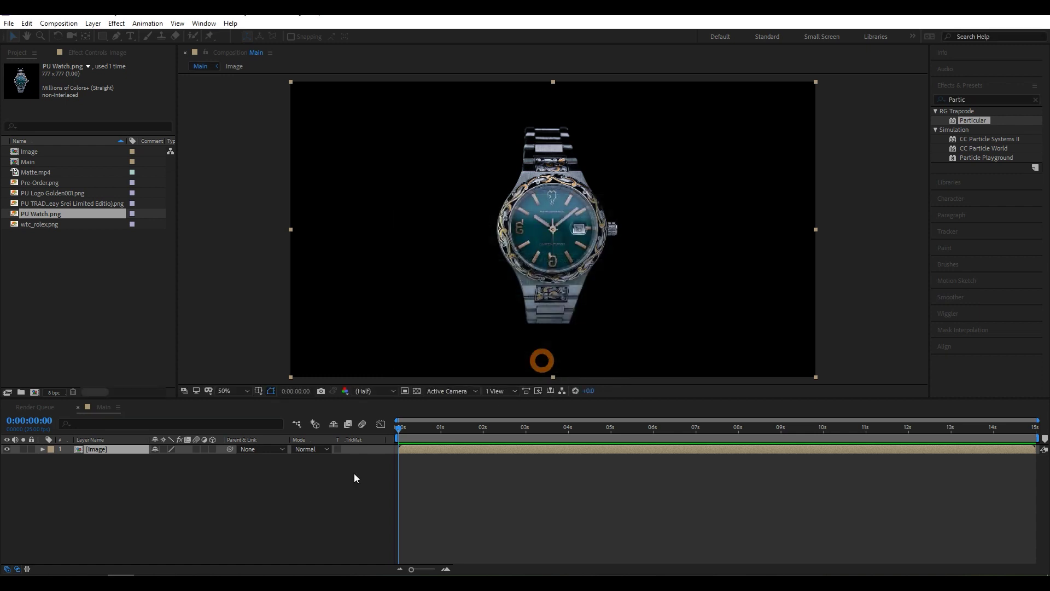
- Create a new black solid layer named Particular in the Main composition
right_click(110, 473)
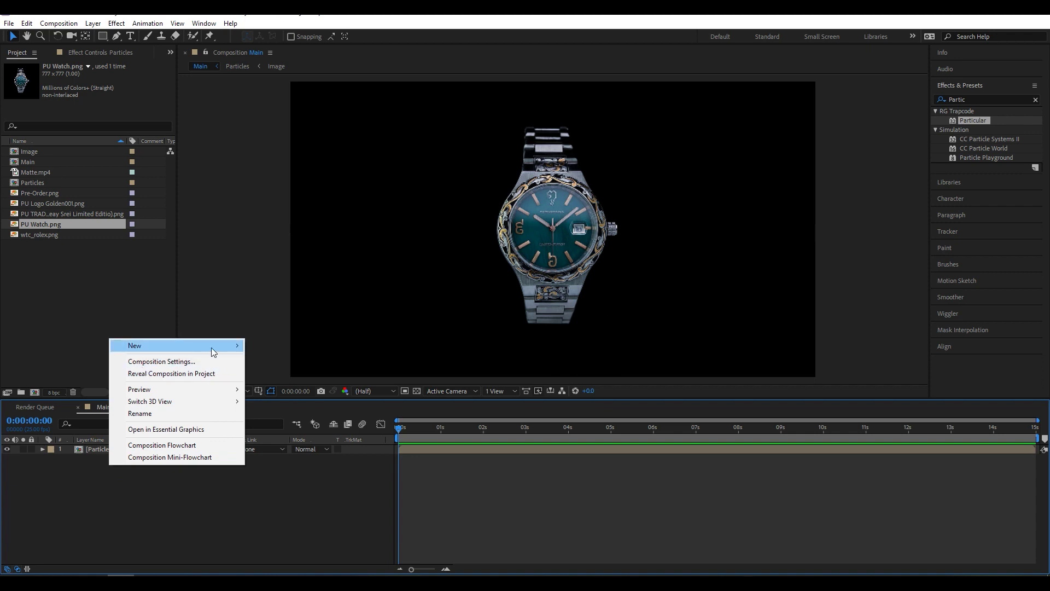
mouse_move(211, 348)
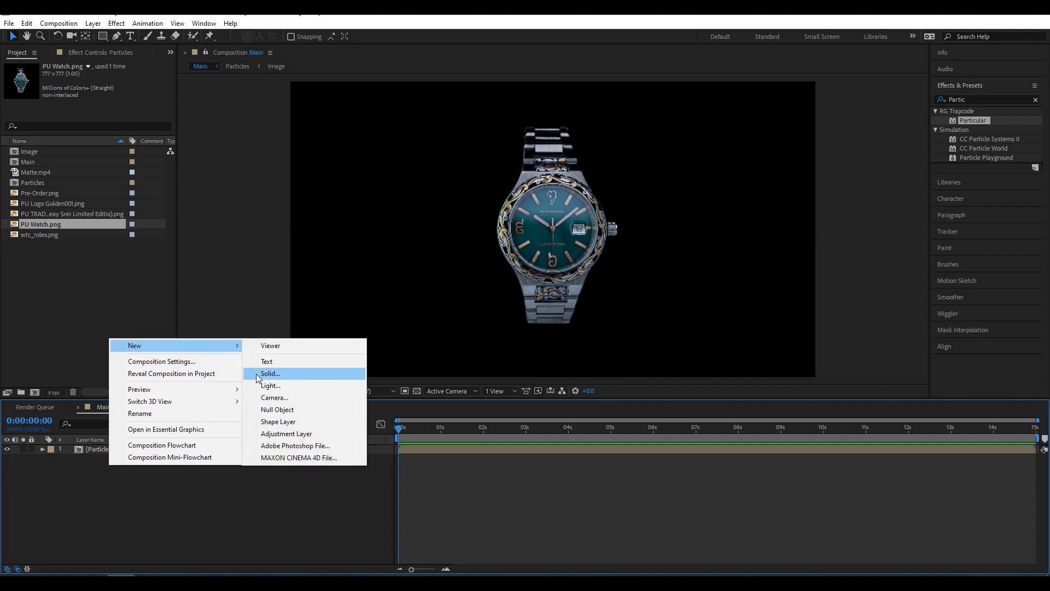
click(271, 377)
text(Particular)
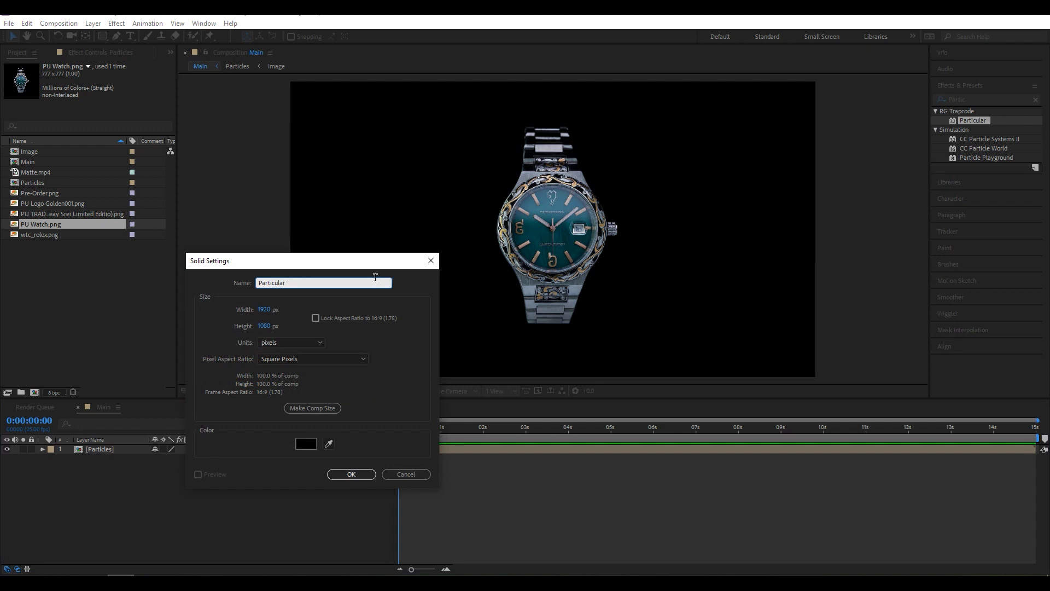
double_click(312, 282)
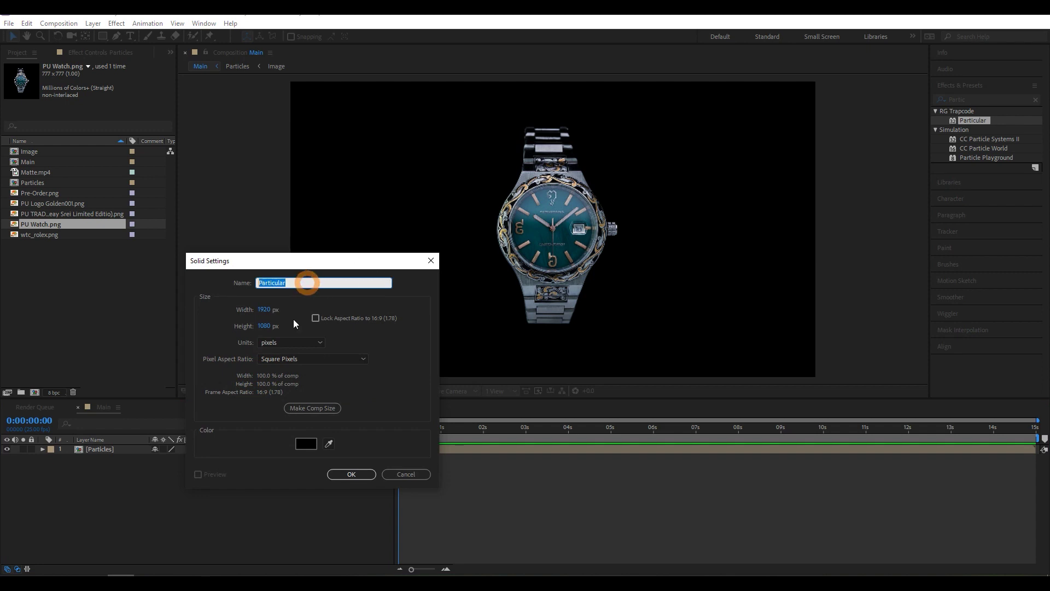
click(352, 475)
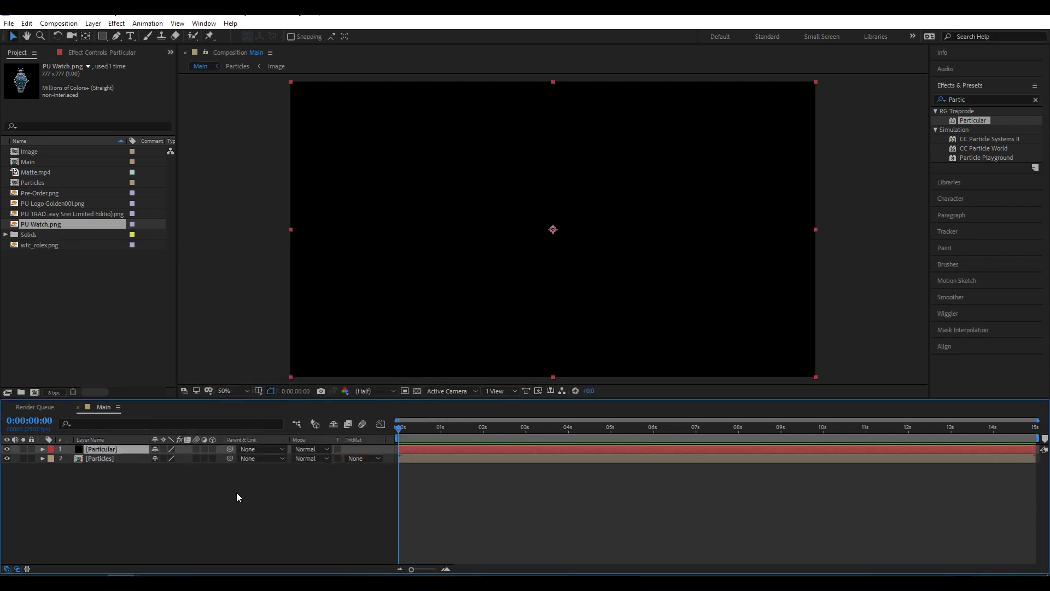
- Drop Trapcode Particular from a 'partic' search onto the Particular solid and make Particles 3D
click(973, 102)
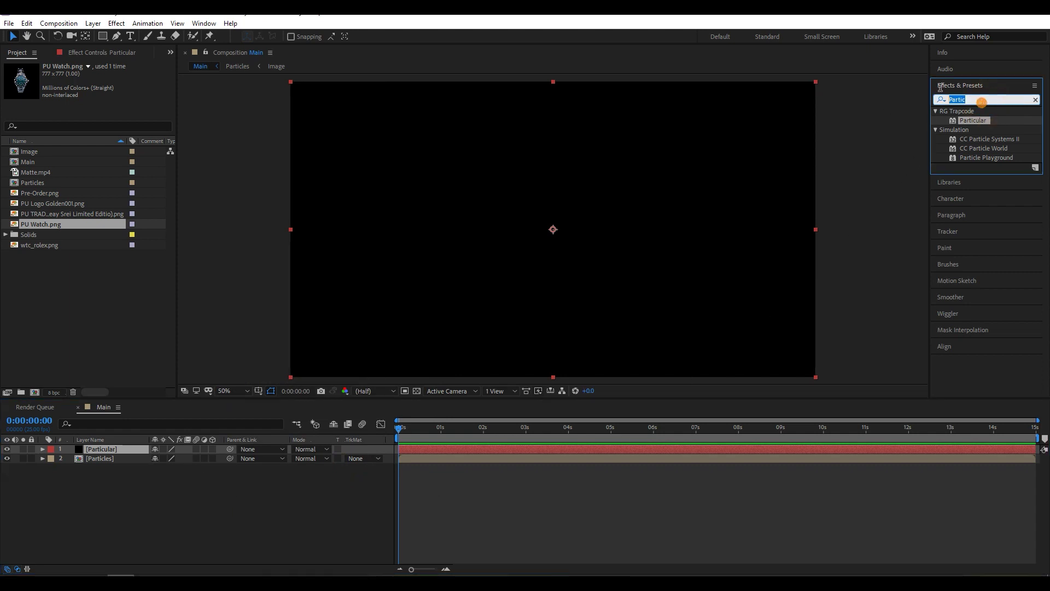
text(par)
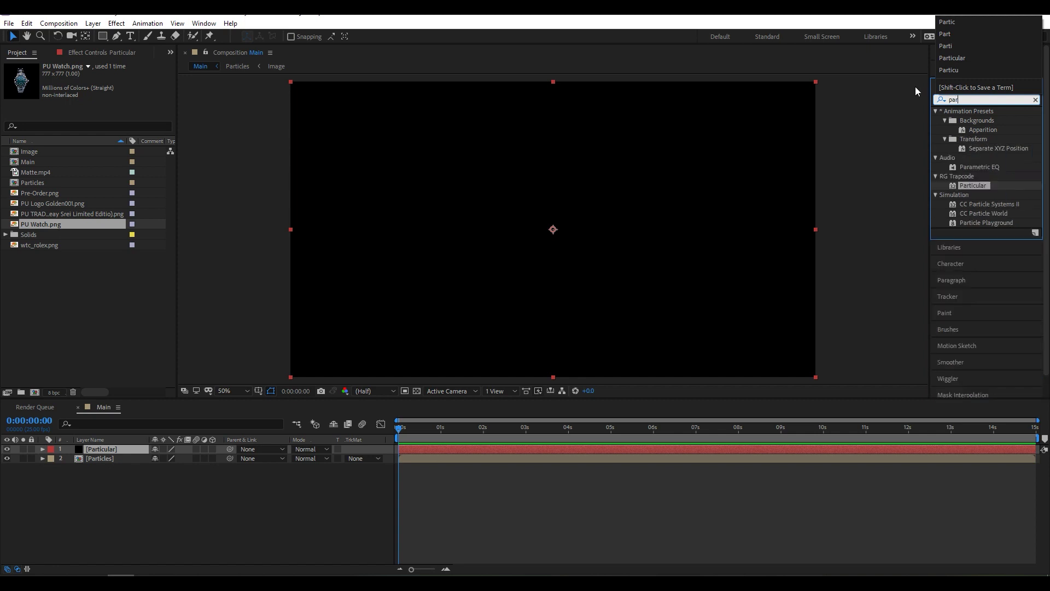
text(tic)
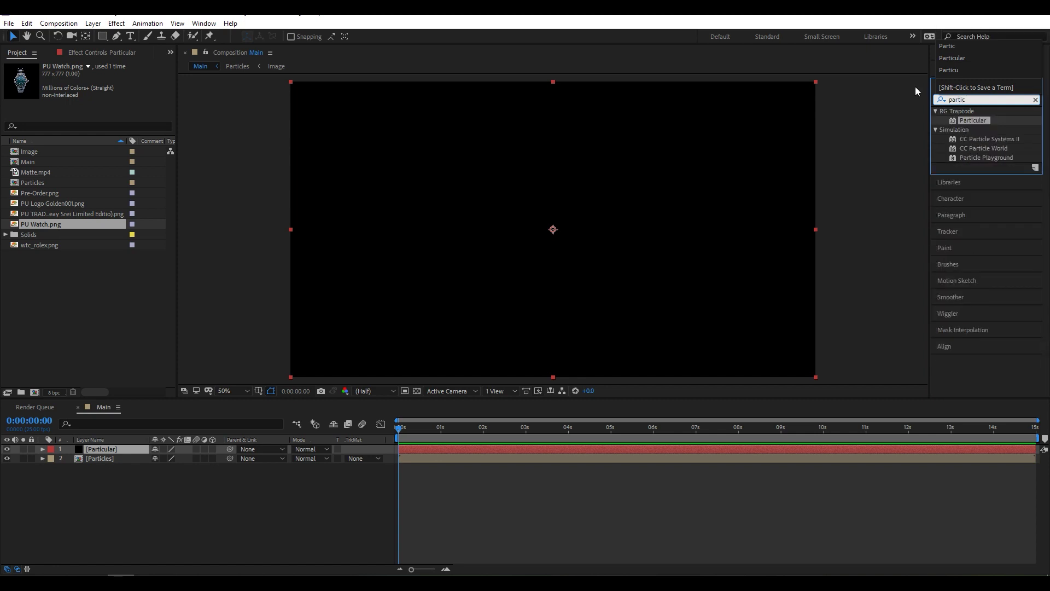
click(973, 121)
drag(977, 121, 603, 250)
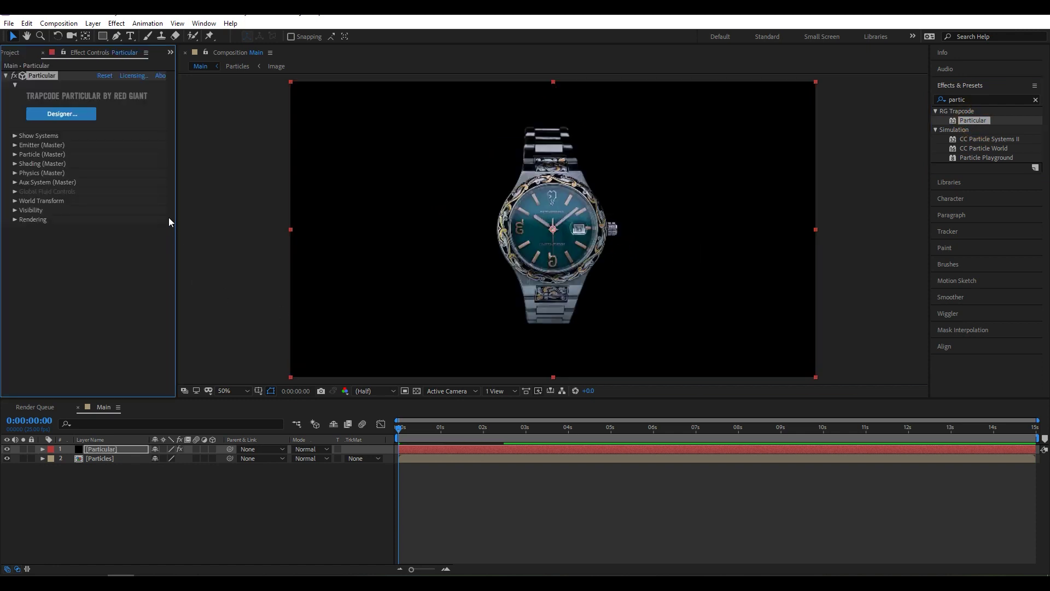
click(96, 460)
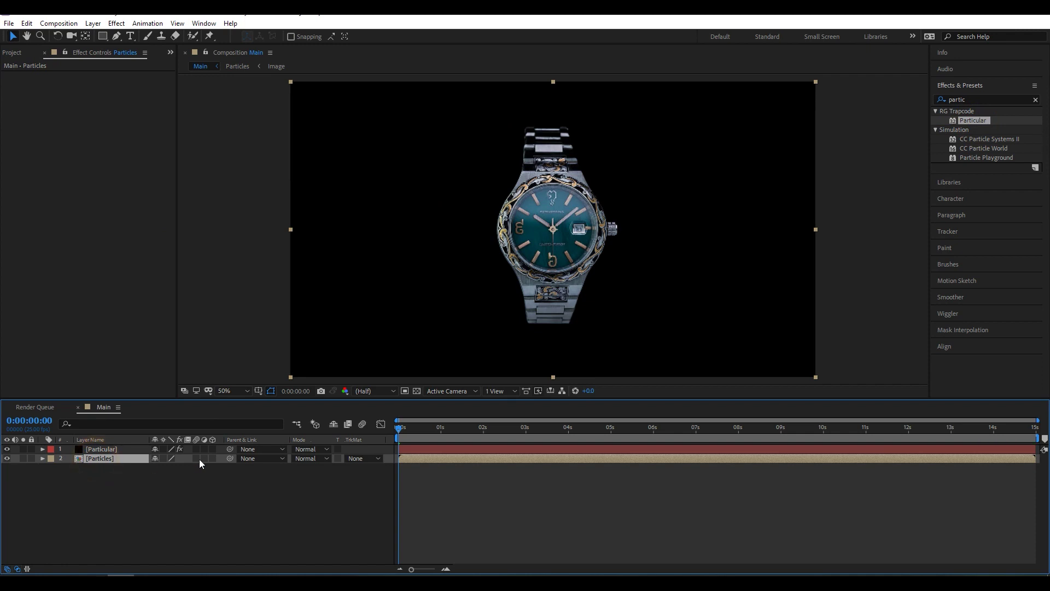
click(213, 458)
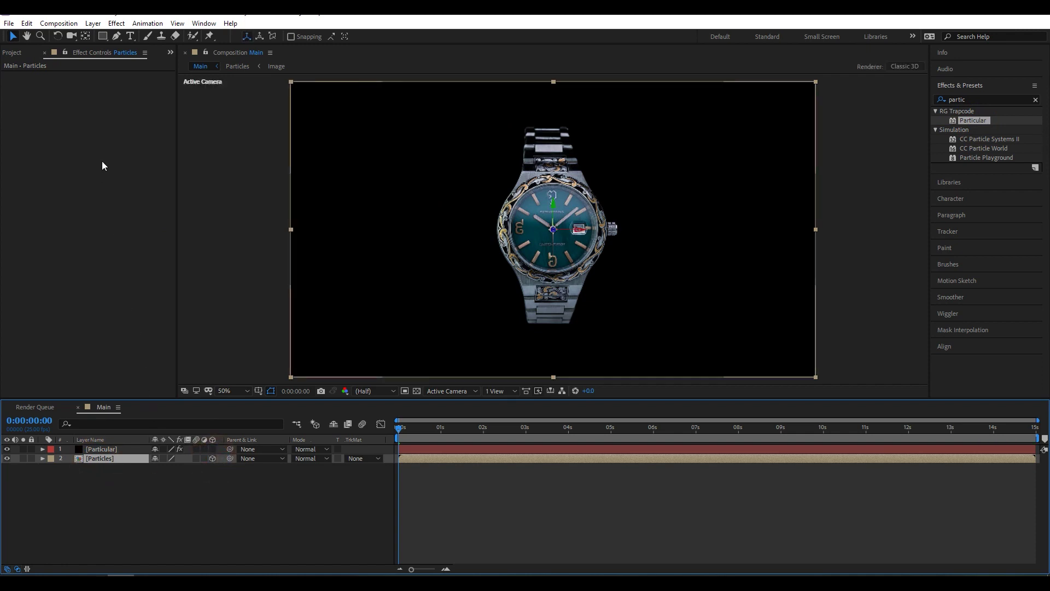
- Keyframe Emitter Particles/sec at 0 at 2 seconds and 100000 at 3 seconds
click(99, 450)
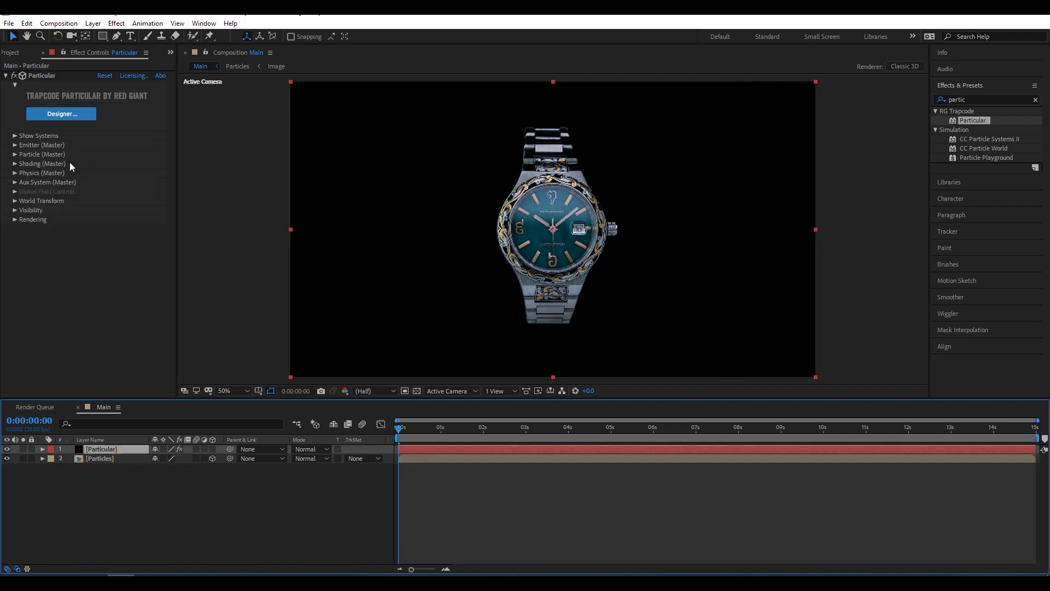
click(41, 144)
click(14, 145)
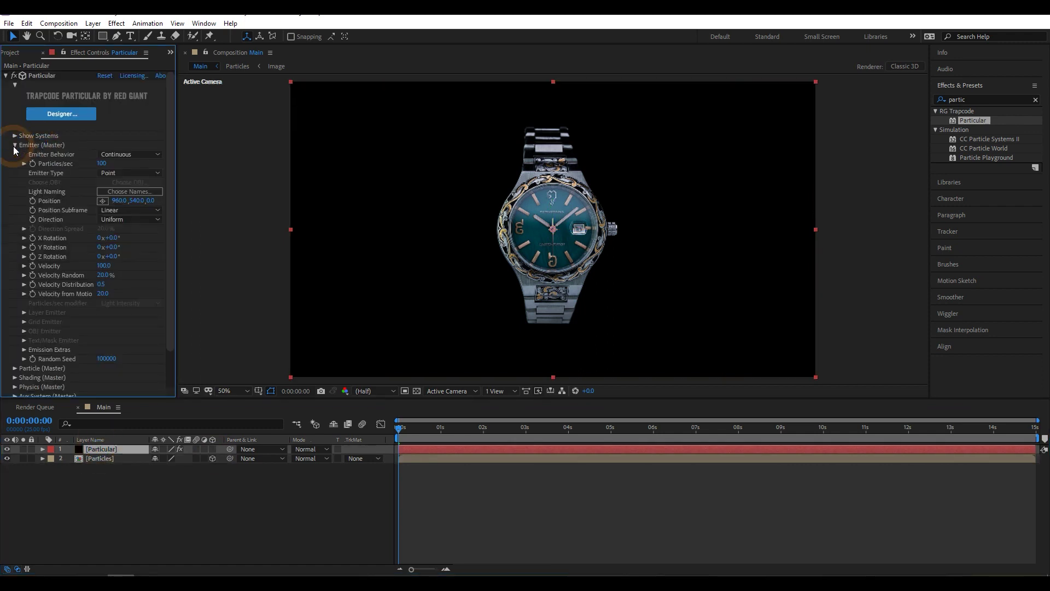
click(102, 164)
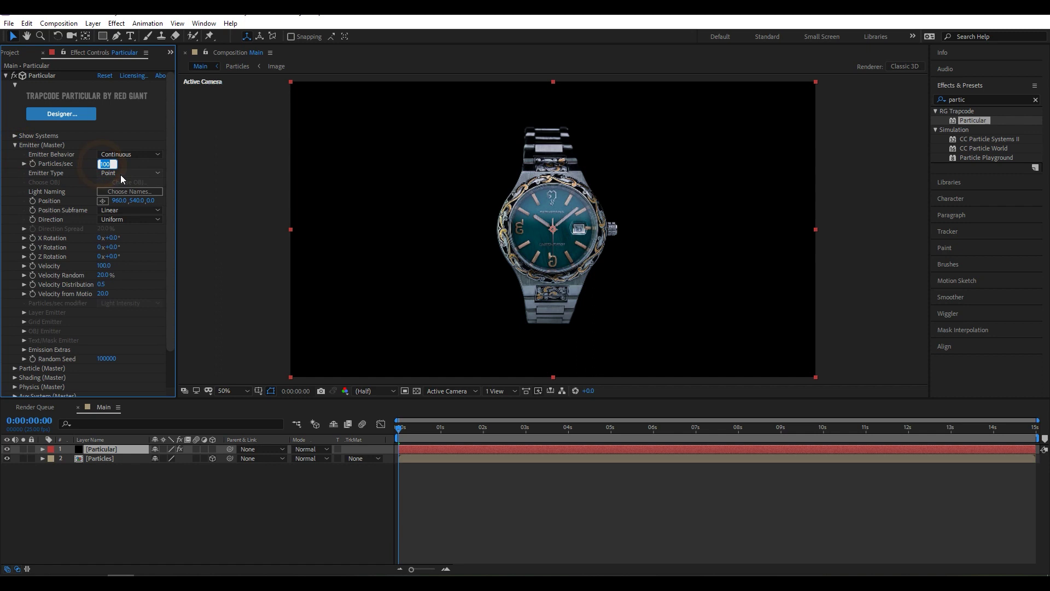
text(0)
key(Return)
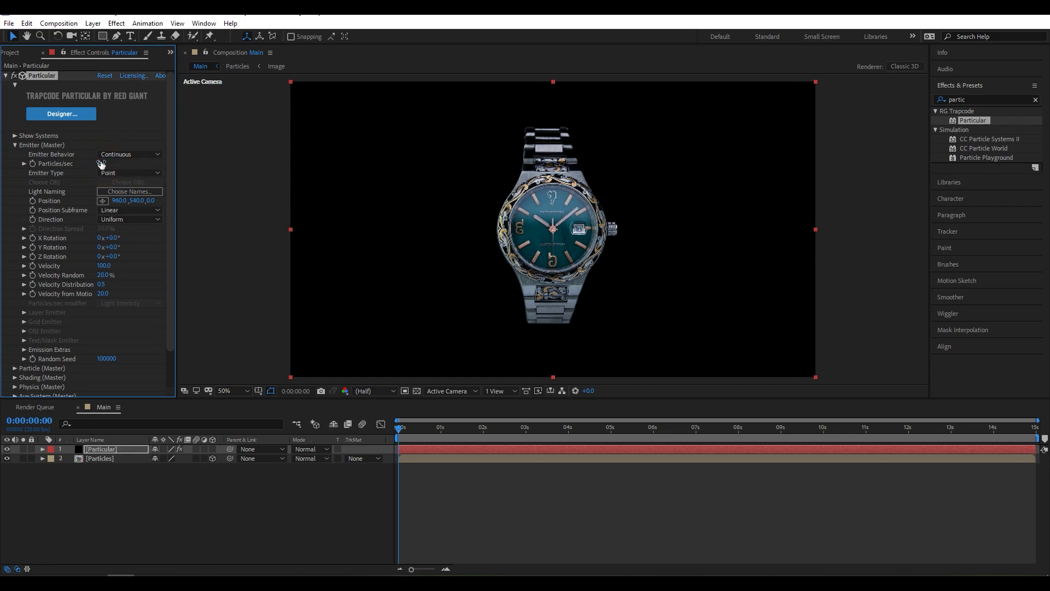
drag(404, 428, 485, 433)
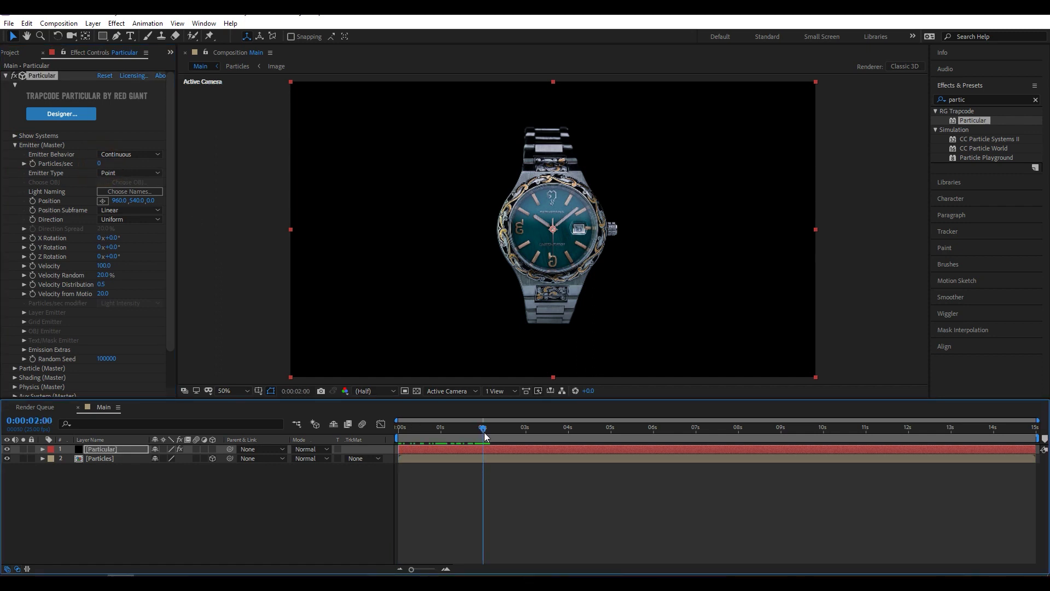
click(33, 164)
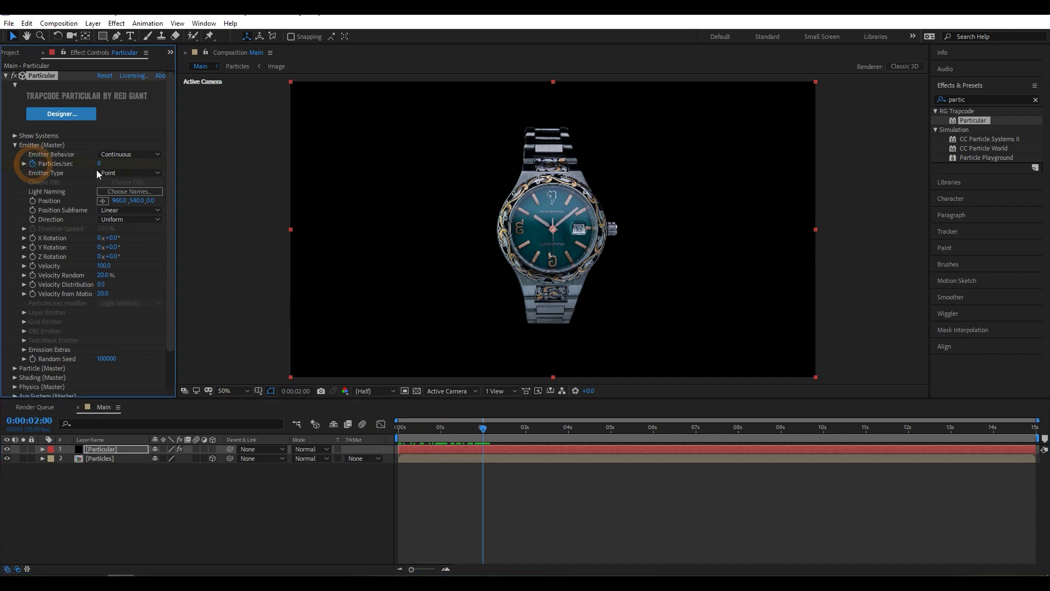
drag(484, 432, 527, 434)
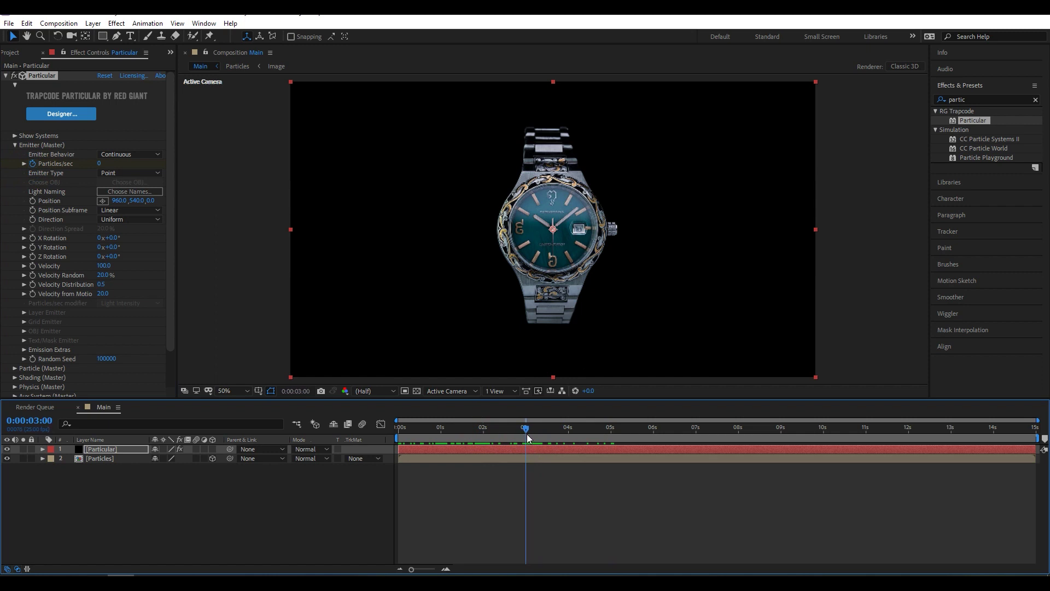
click(99, 164)
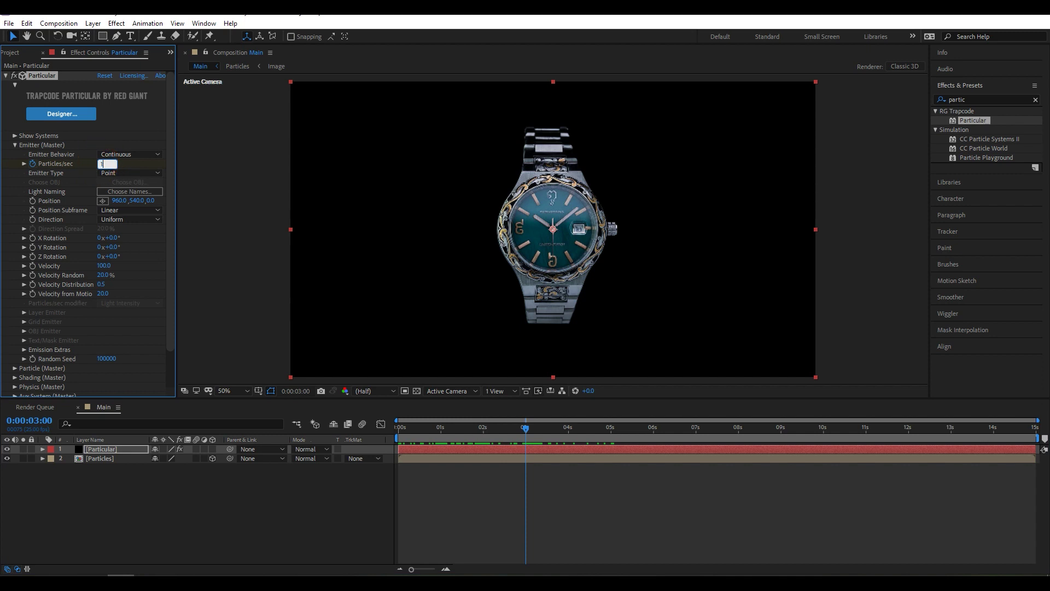
text(100000)
key(Return)
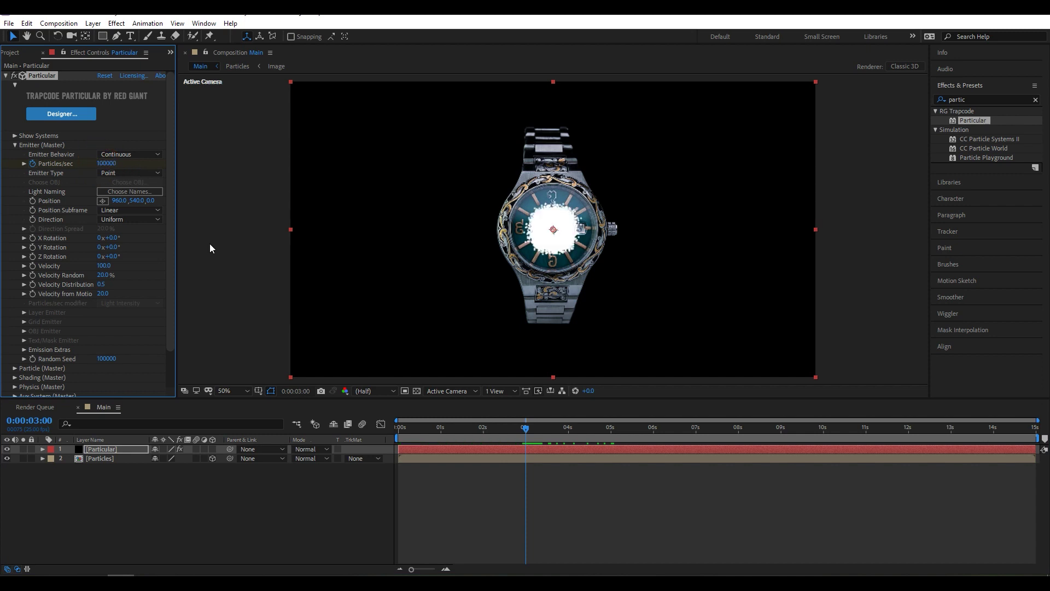
- Copy the 100000 Particles/sec keyframe and paste it at about 7 seconds
click(530, 449)
key(u)
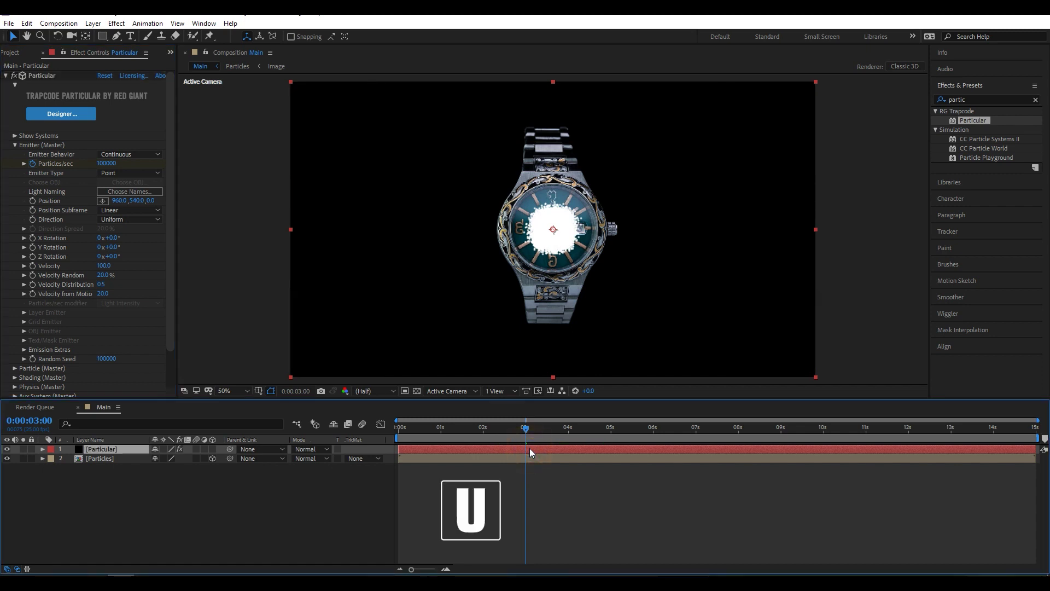
click(512, 465)
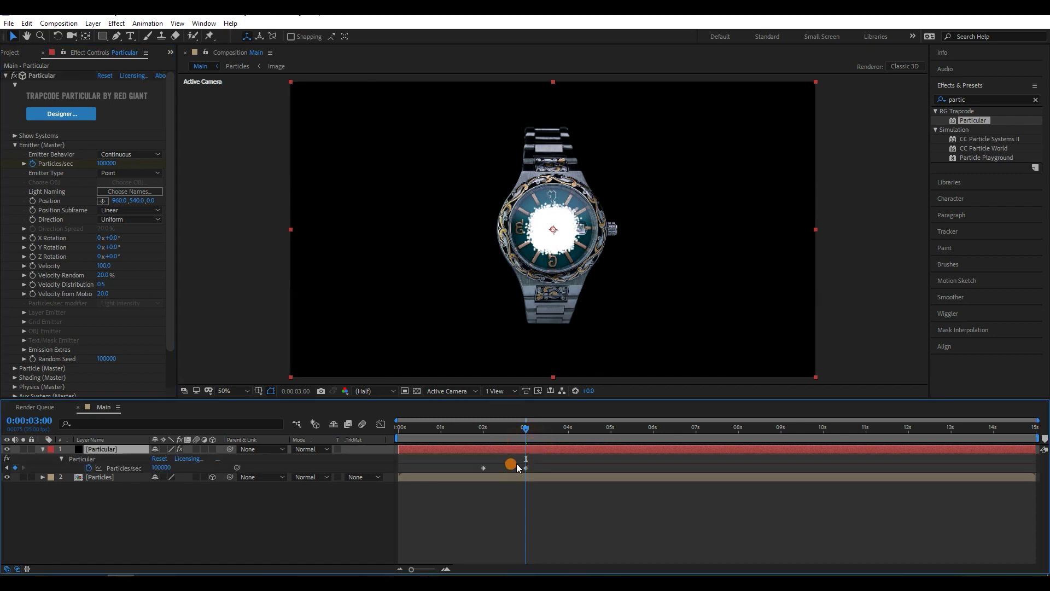
click(526, 468)
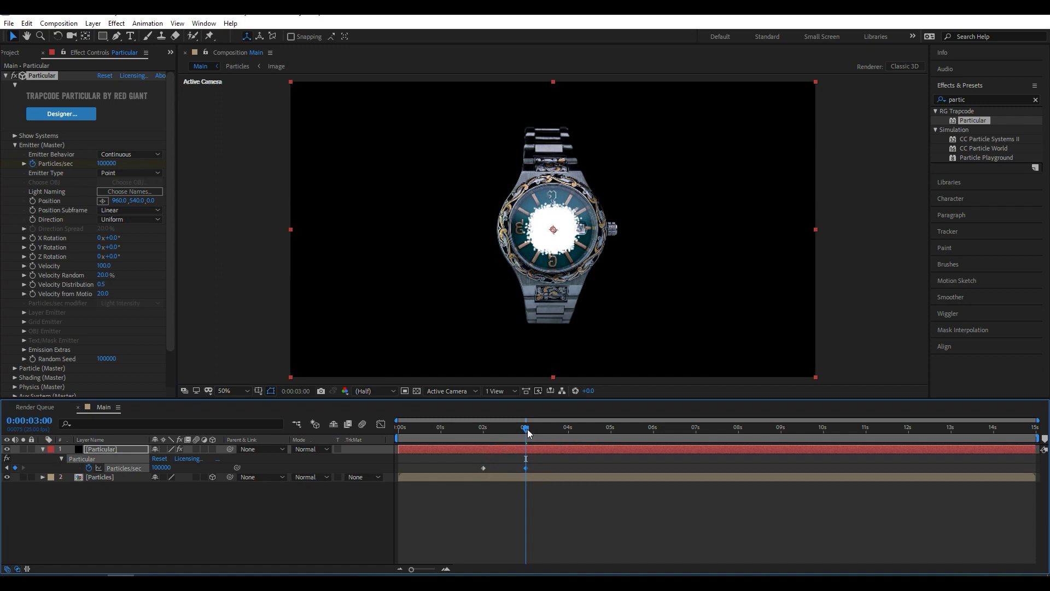
drag(526, 428, 696, 438)
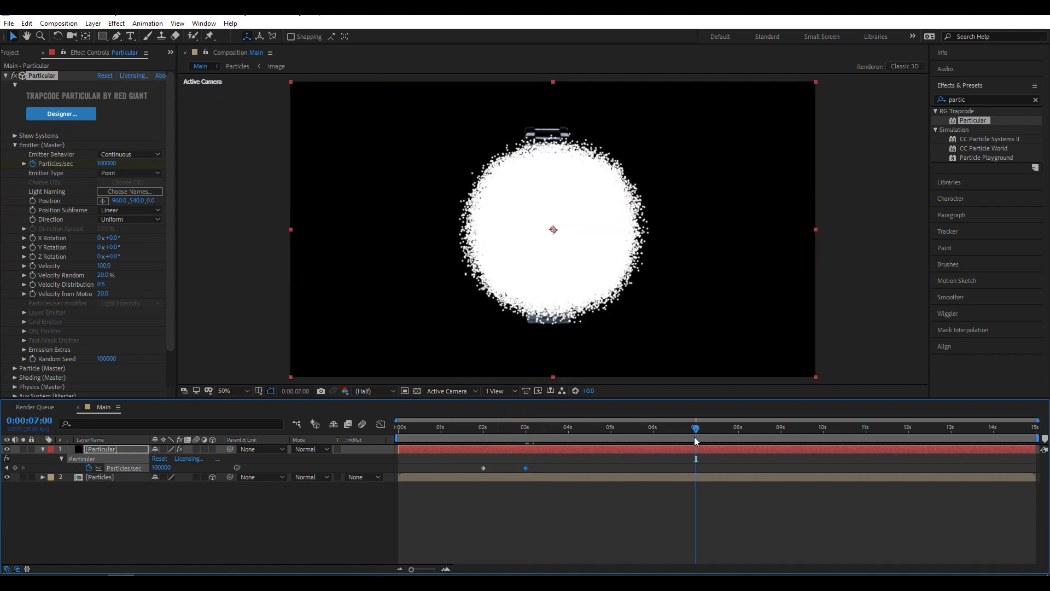
key(ctrl+c)
key(ctrl+v)
- Set Particles/sec back to 0 at 10 seconds and preview the dispersal
drag(696, 429, 824, 436)
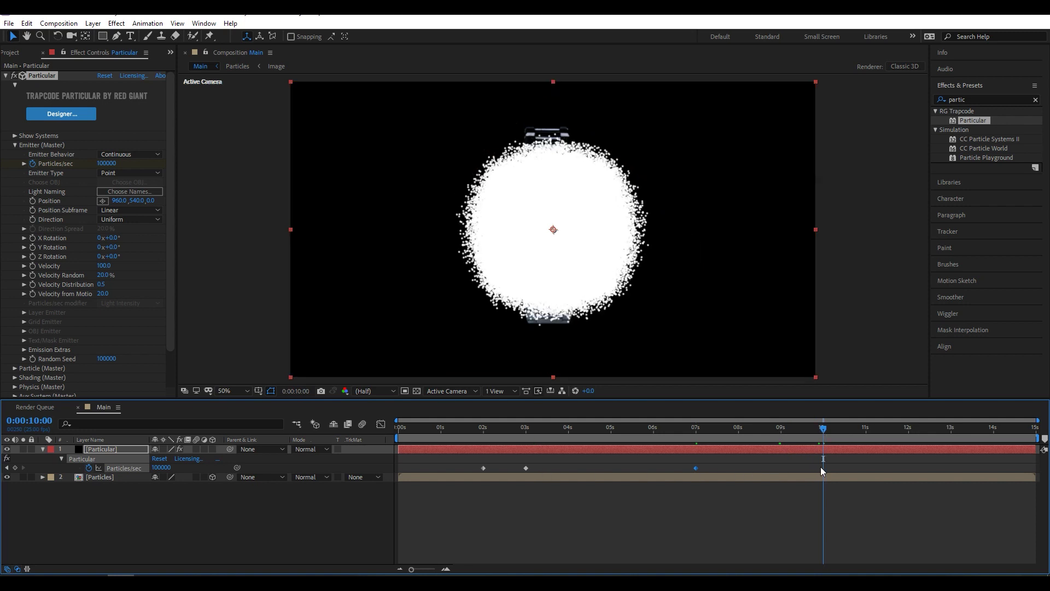
click(108, 163)
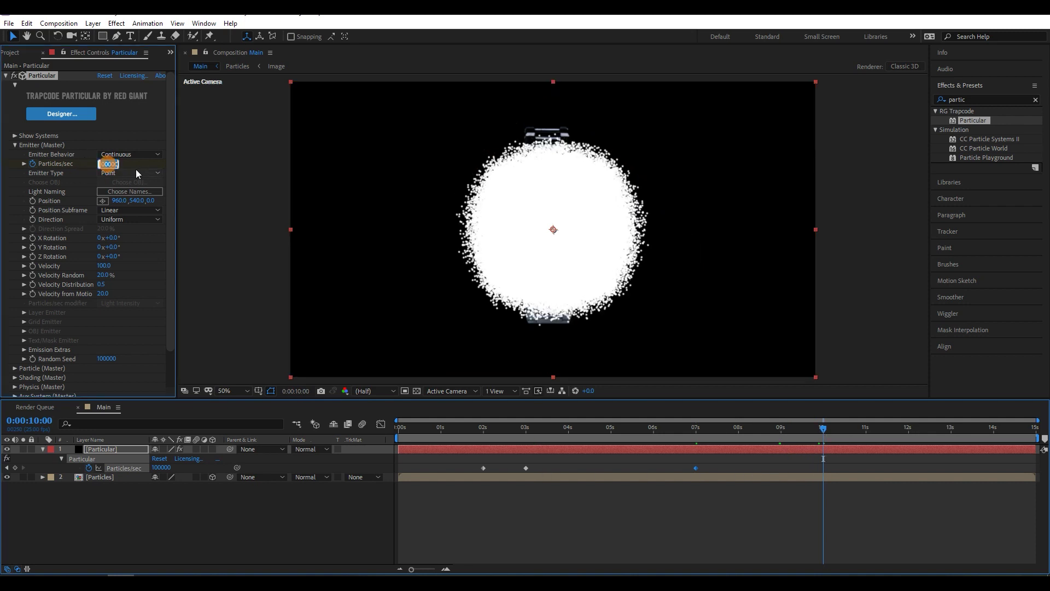
text(0)
key(Return)
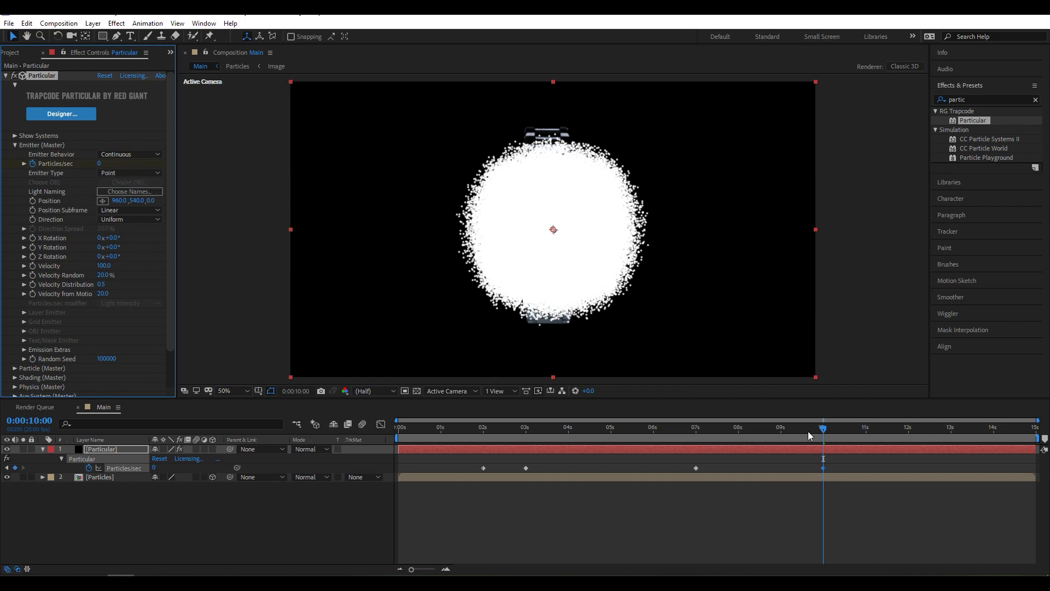
mouse_move(827, 438)
mouse_down()
mouse_move(869, 436)
mouse_move(662, 435)
mouse_up()
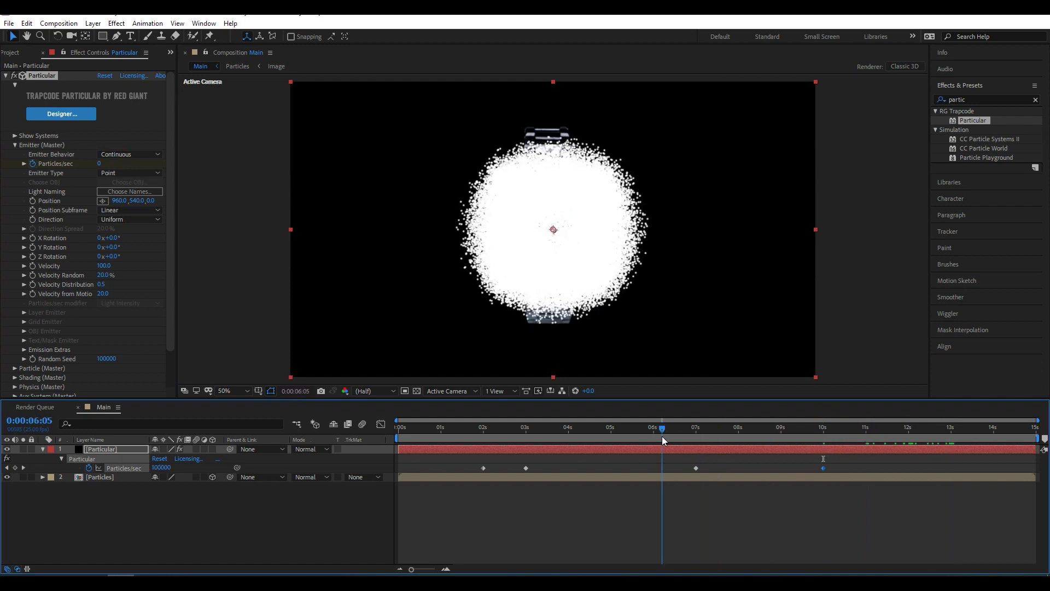
click(447, 450)
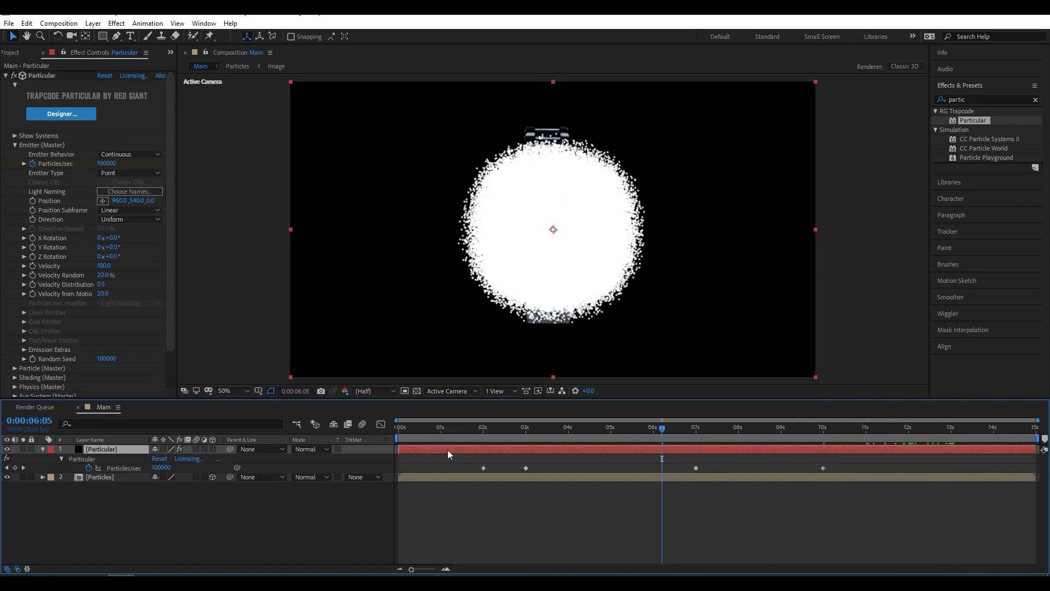
- Set Emitter Type to Layer with Velocity 0 and Random Velocity 0%
key(u)
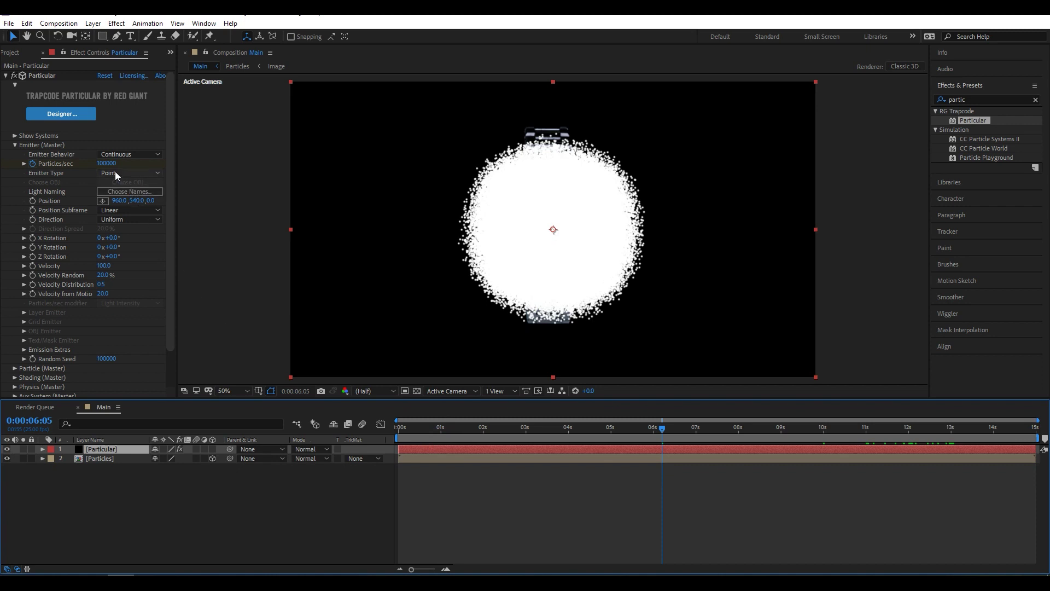
click(115, 171)
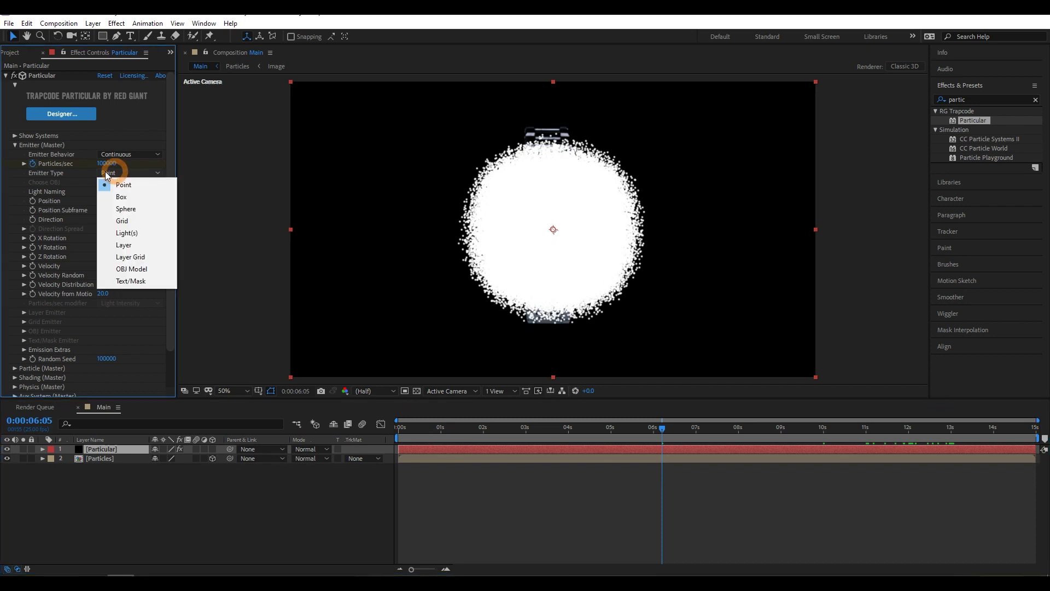
click(136, 246)
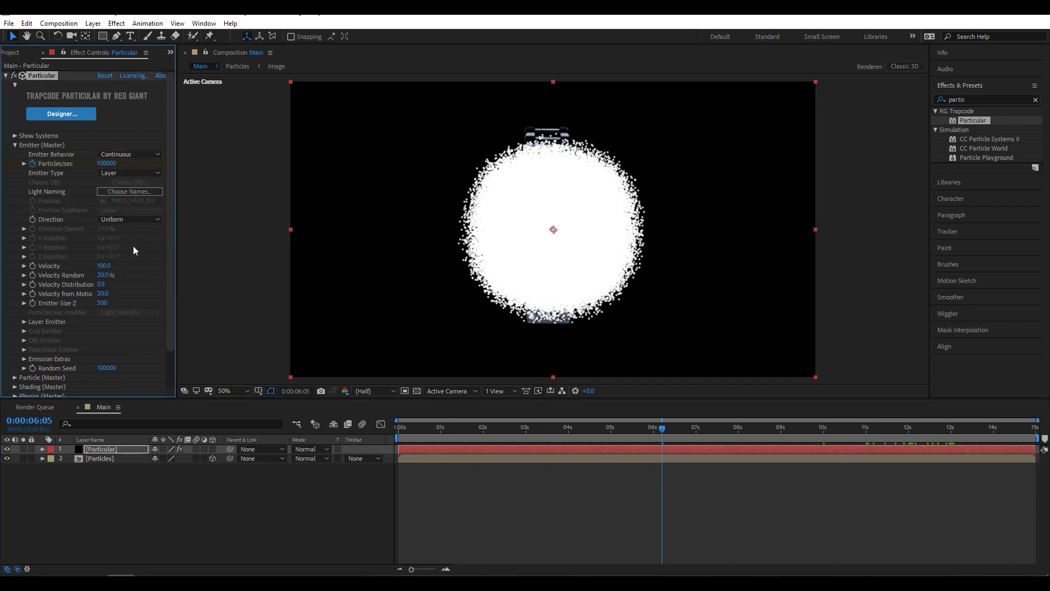
click(104, 266)
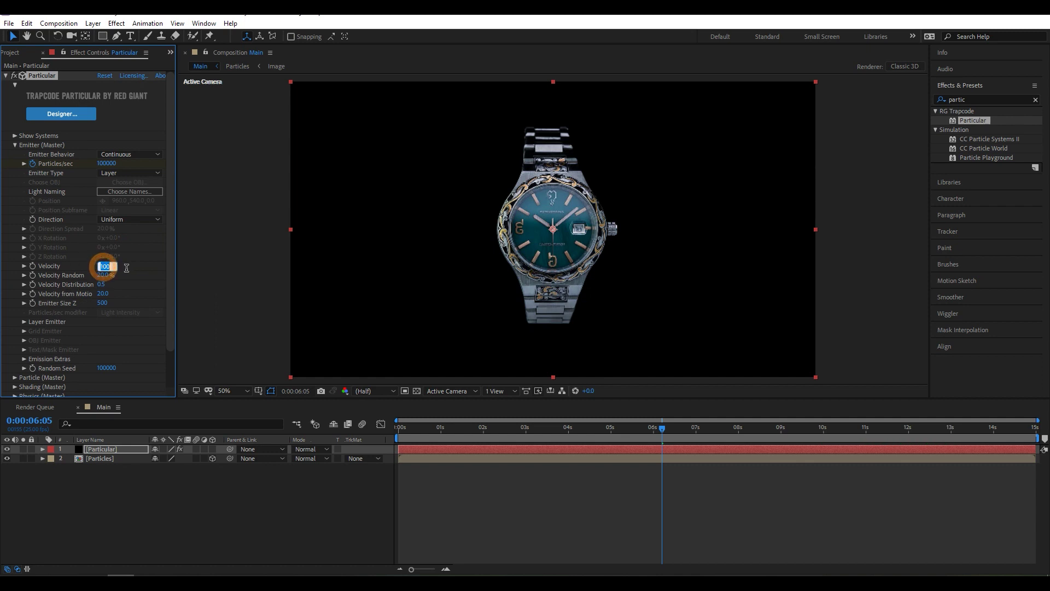
click(128, 274)
click(104, 275)
text(0)
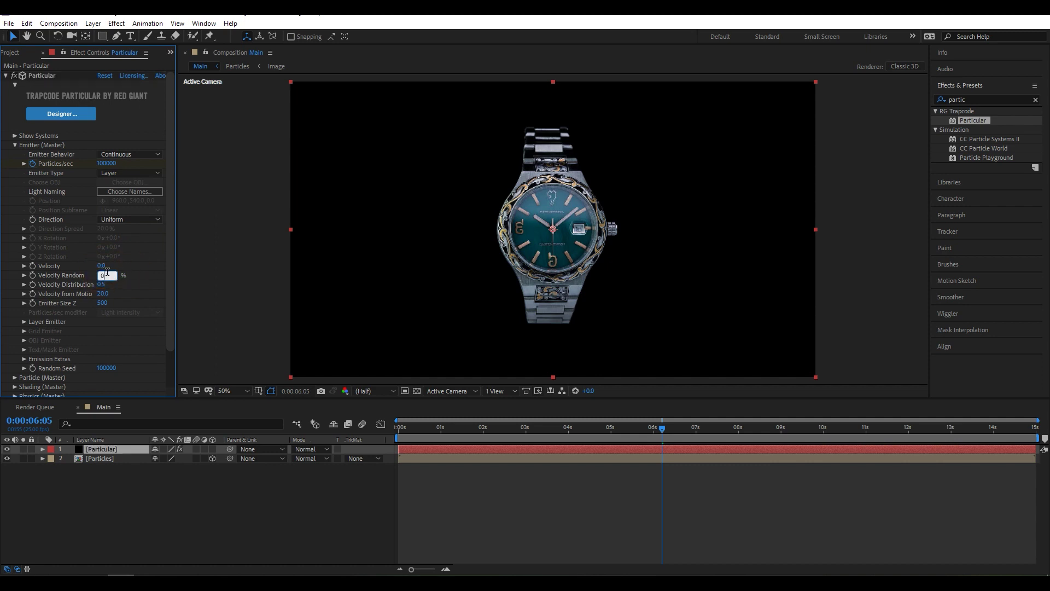
key(Return)
- Set Velocity Distribution, Velocity from Motion and Emitter Size Z all to 0
click(103, 284)
text(0)
click(103, 293)
text(0)
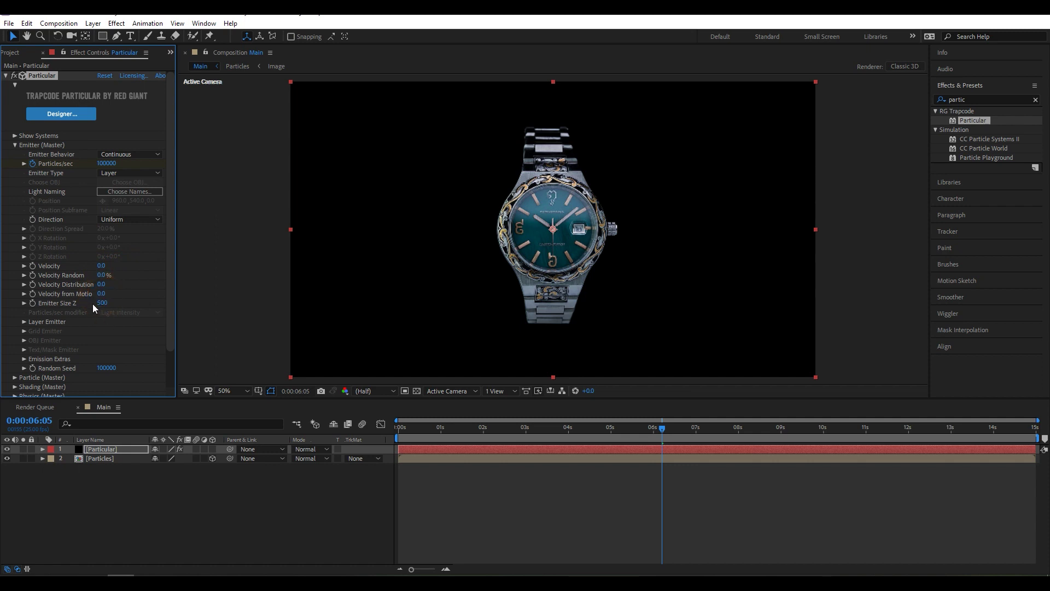
click(104, 302)
text(0)
key(Return)
- Choose the Particles layer as the Layer Emitter source and preview around 4 seconds
scroll(61, 293, down, 2)
click(24, 280)
click(109, 289)
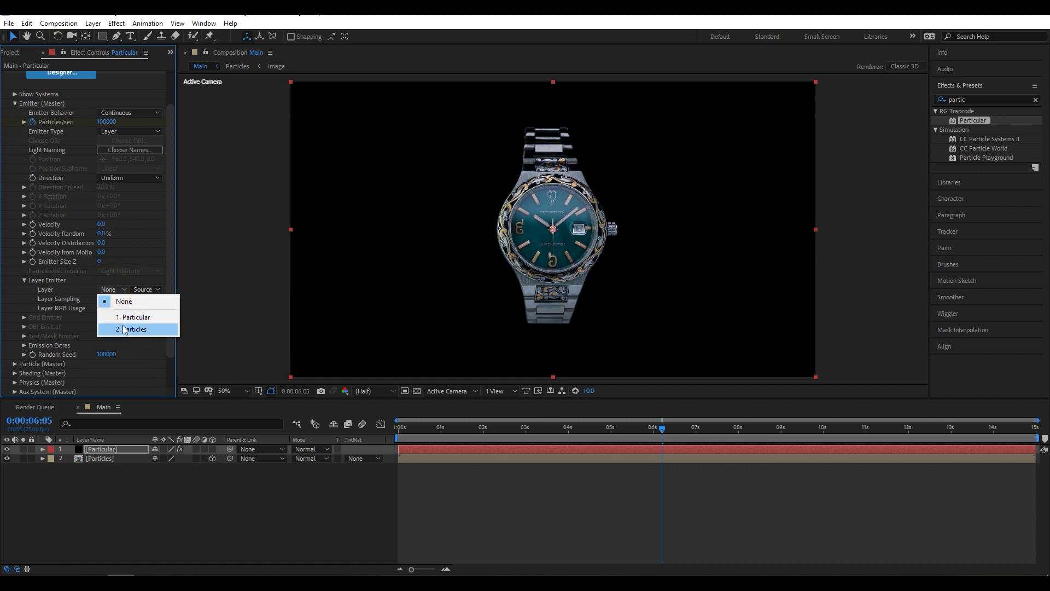
click(125, 329)
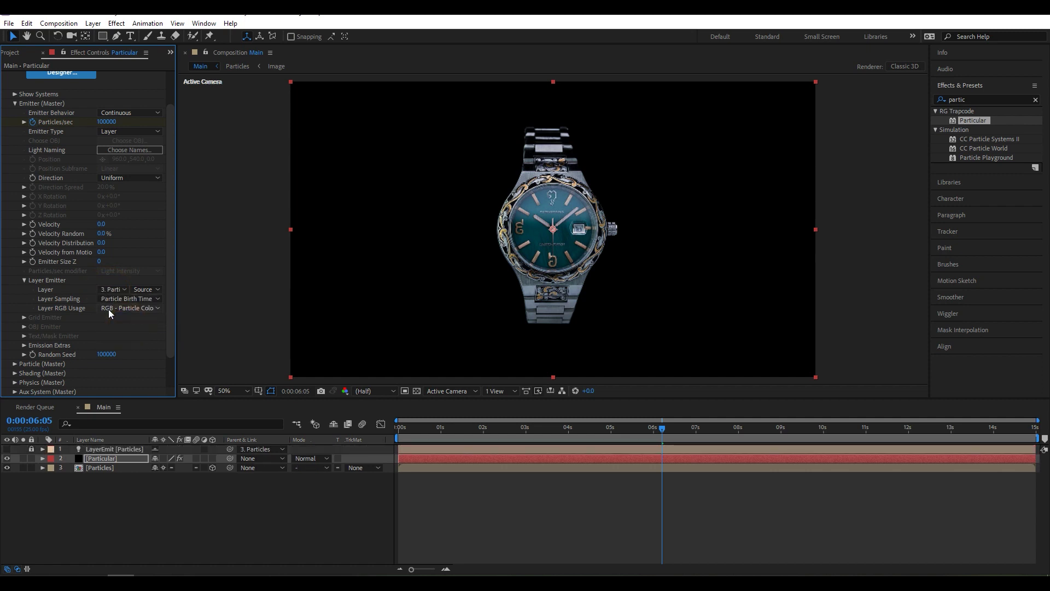
mouse_move(663, 429)
mouse_down()
mouse_move(587, 429)
mouse_move(655, 430)
mouse_up()
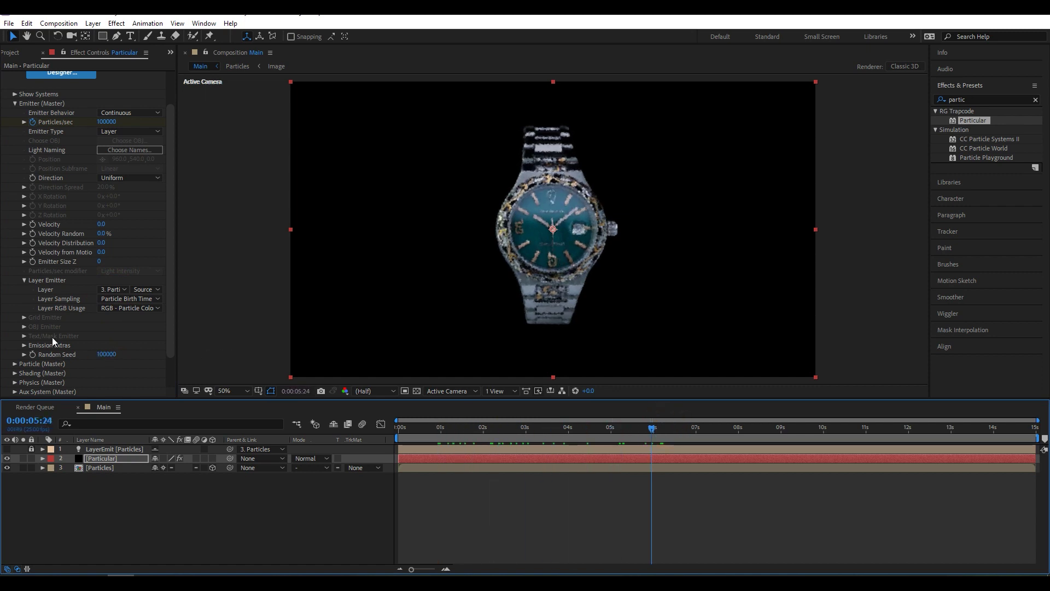
scroll(69, 306, down, 2)
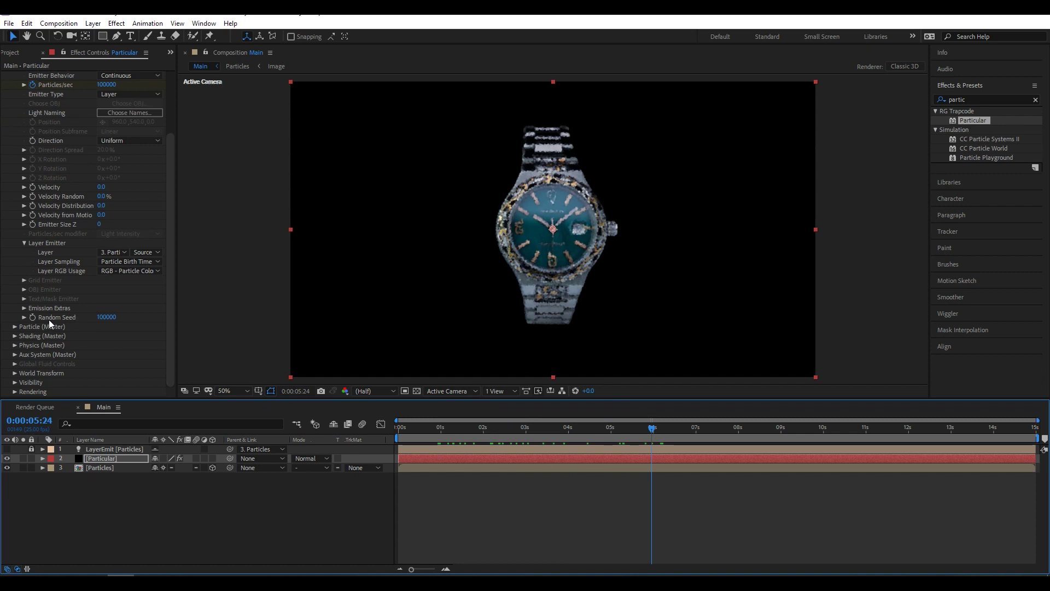
scroll(33, 239, up, 4)
- Set particle Sphere Feather to 0, Size to 3 and Size Random to 100%
click(16, 145)
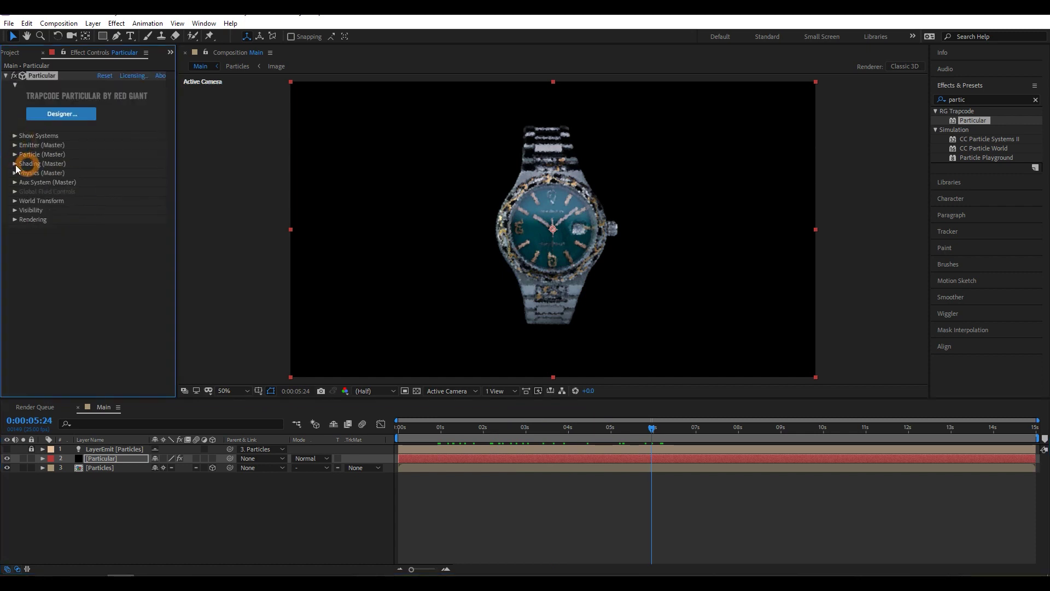
click(25, 155)
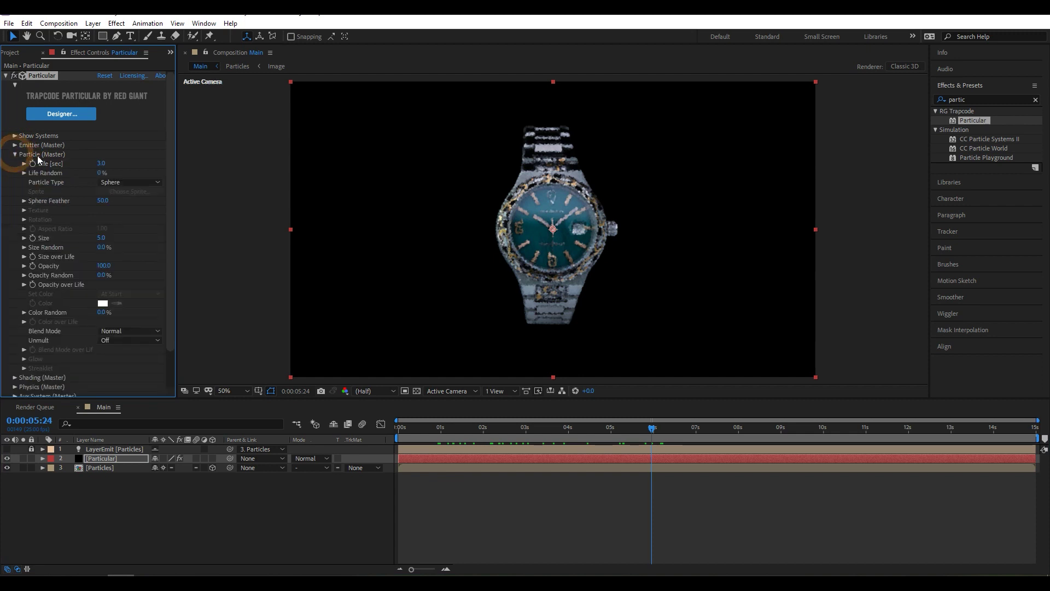
click(104, 200)
text(0)
click(97, 240)
text(3)
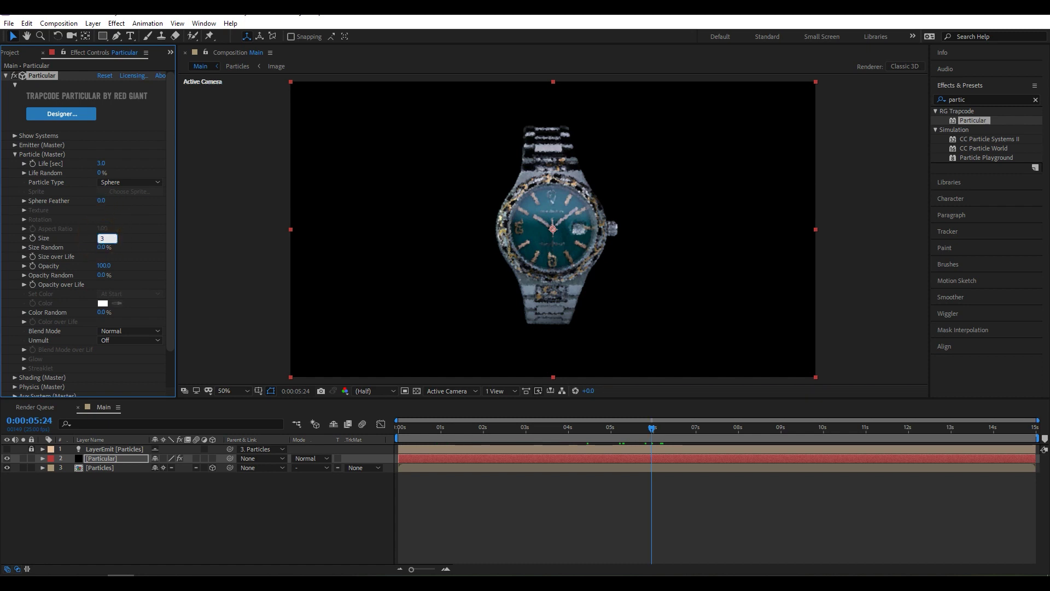
key(Return)
drag(100, 247, 239, 247)
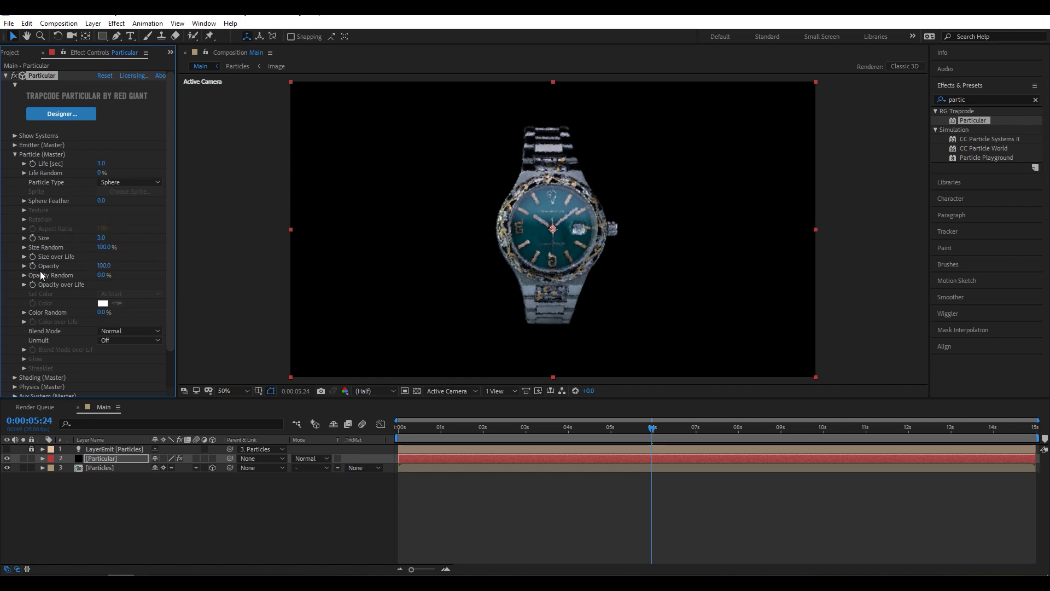
- Apply the triangle preset to the Size over Life curve
click(24, 257)
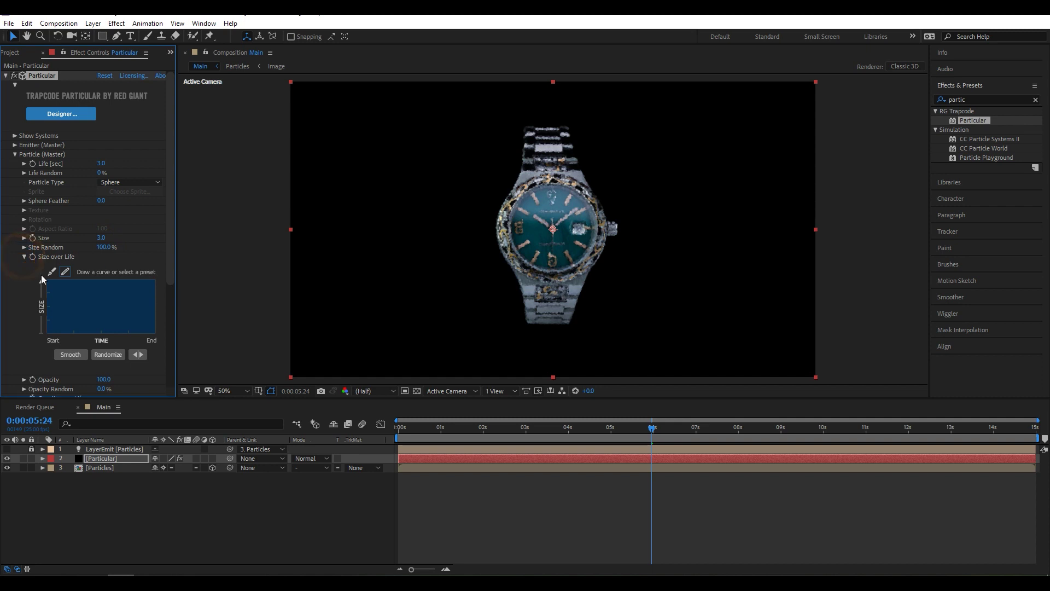
drag(176, 289, 232, 286)
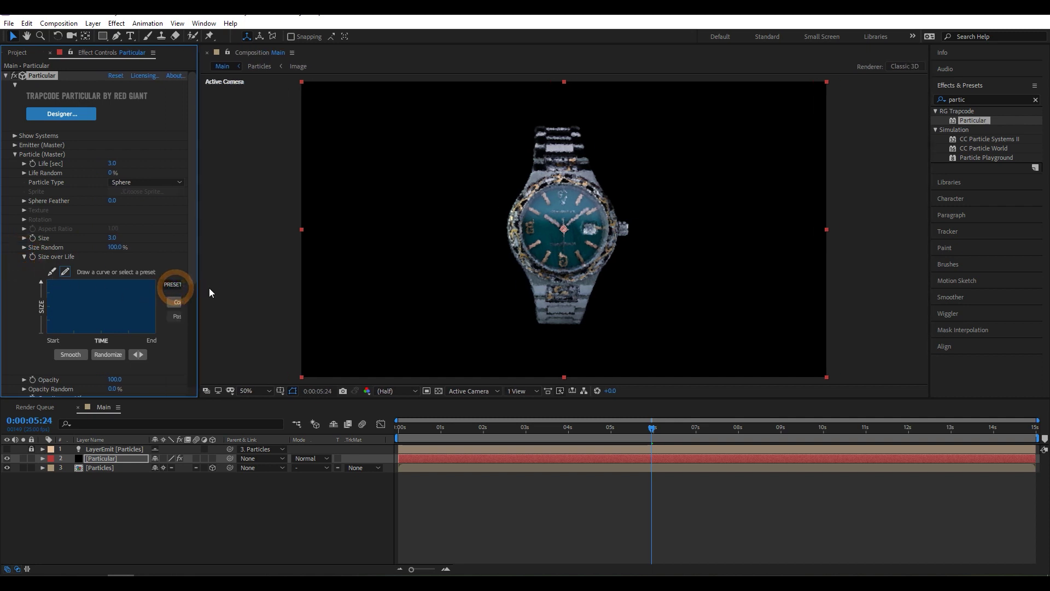
click(170, 285)
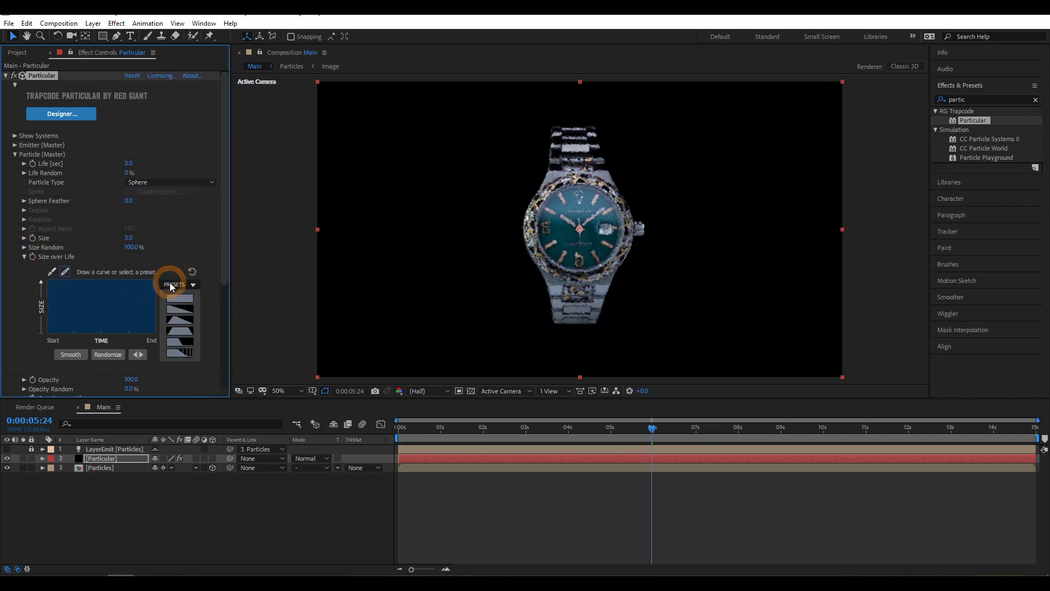
click(173, 318)
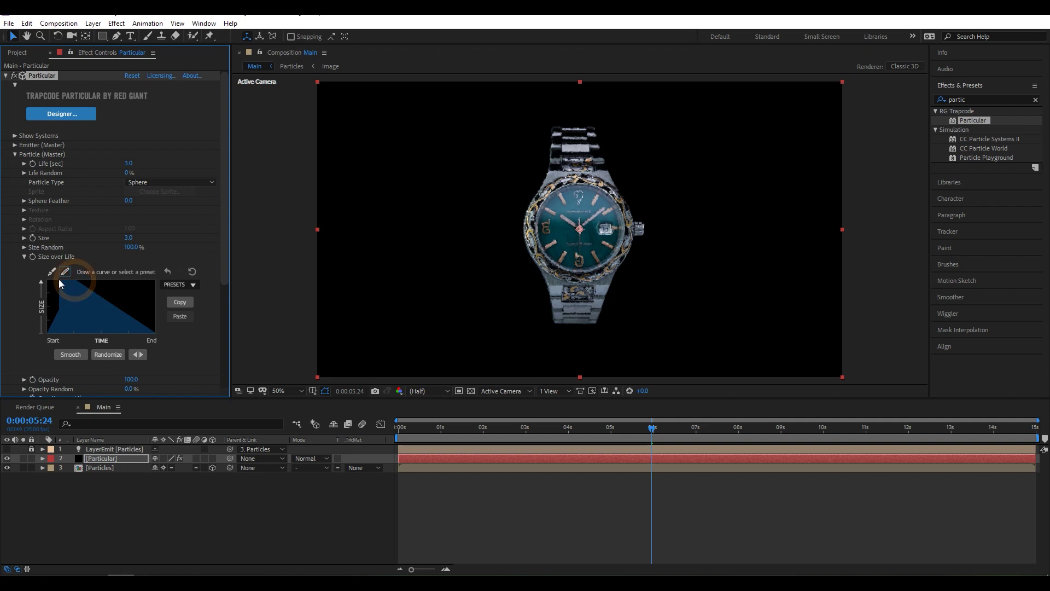
drag(60, 281, 49, 278)
click(170, 284)
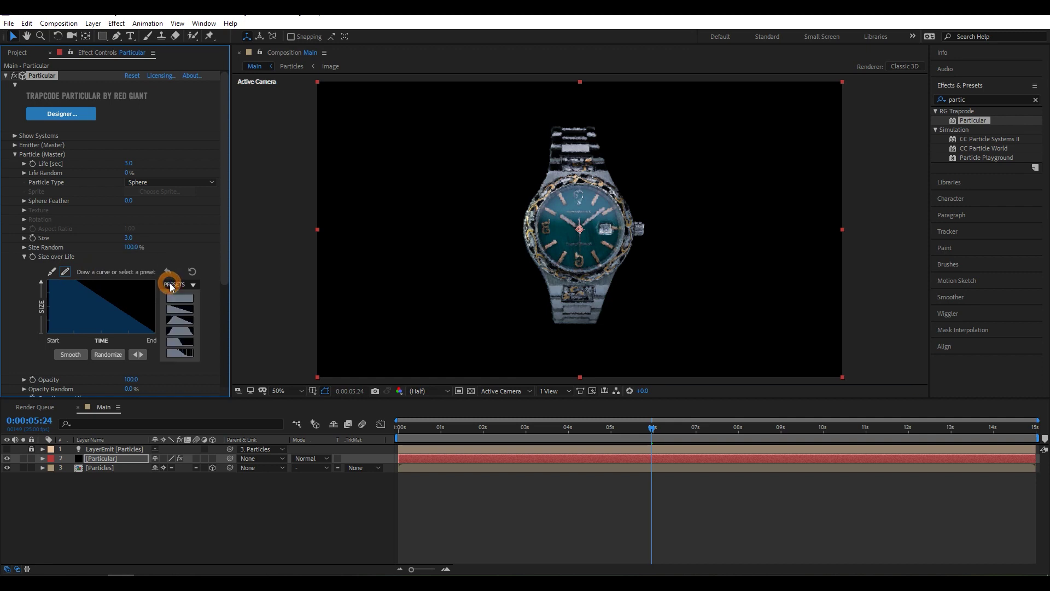
click(181, 316)
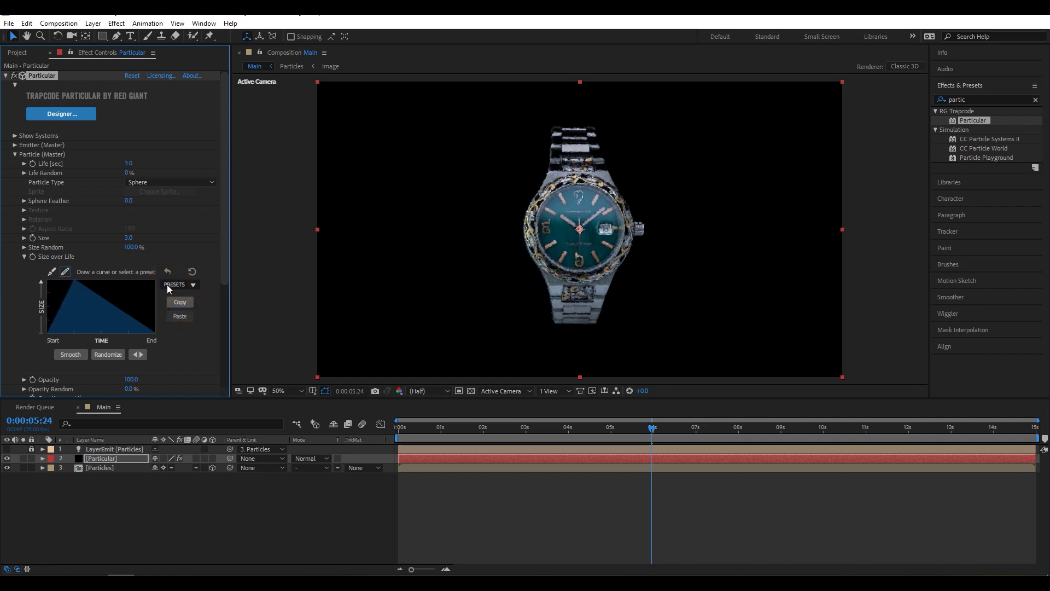
click(24, 257)
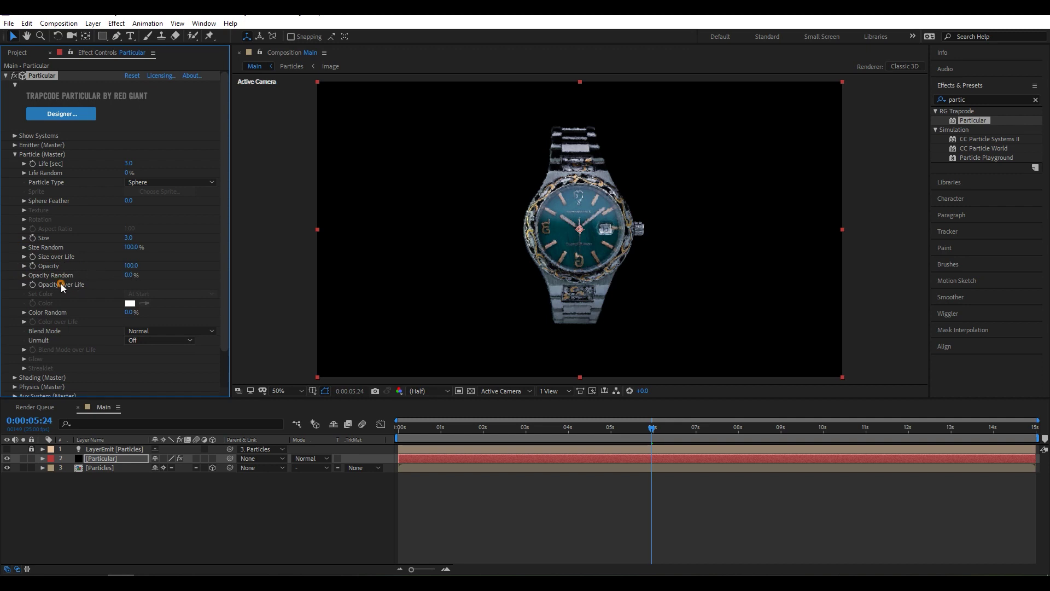
- Apply the descending linear preset to the Opacity over Life curve
click(23, 284)
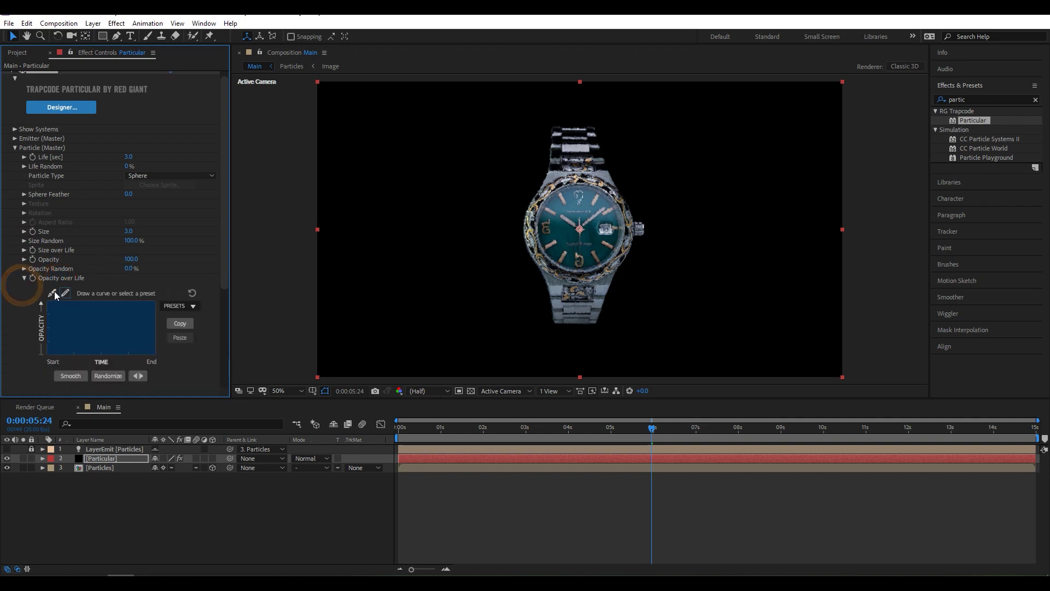
click(179, 304)
click(177, 331)
click(24, 278)
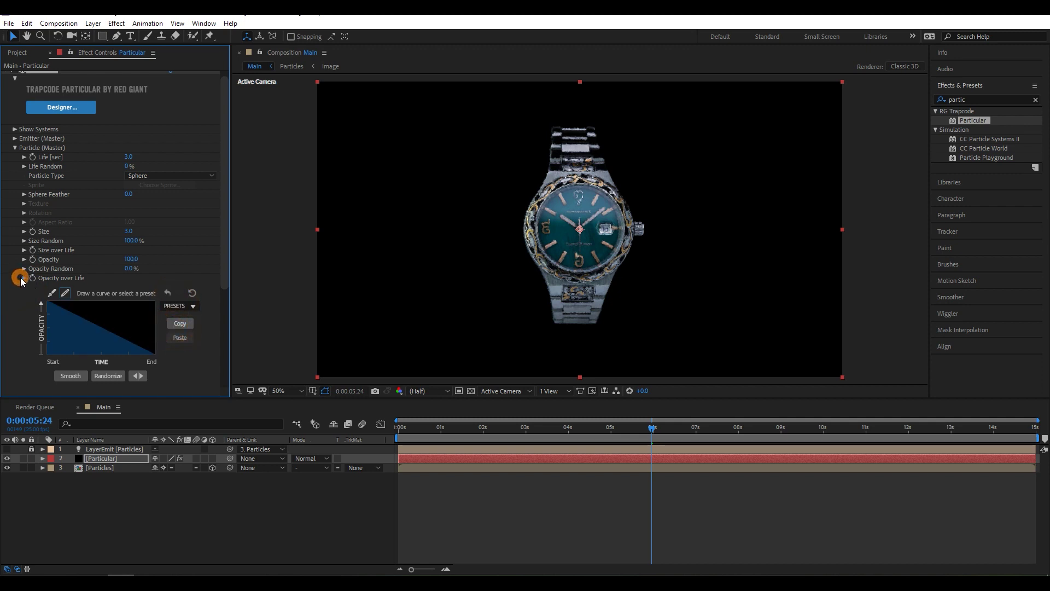
scroll(82, 279, down, 2)
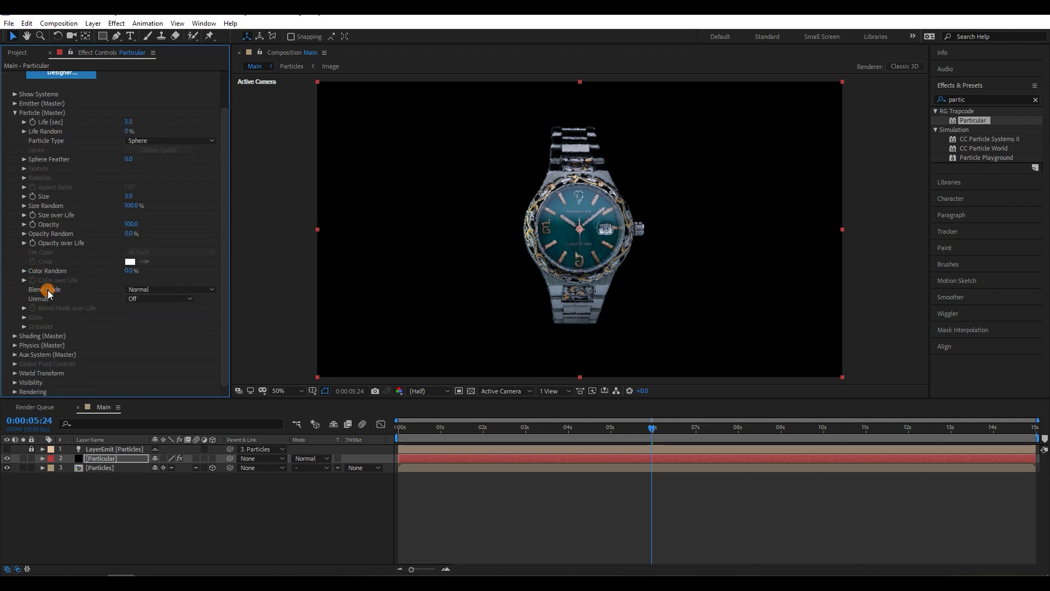
click(140, 290)
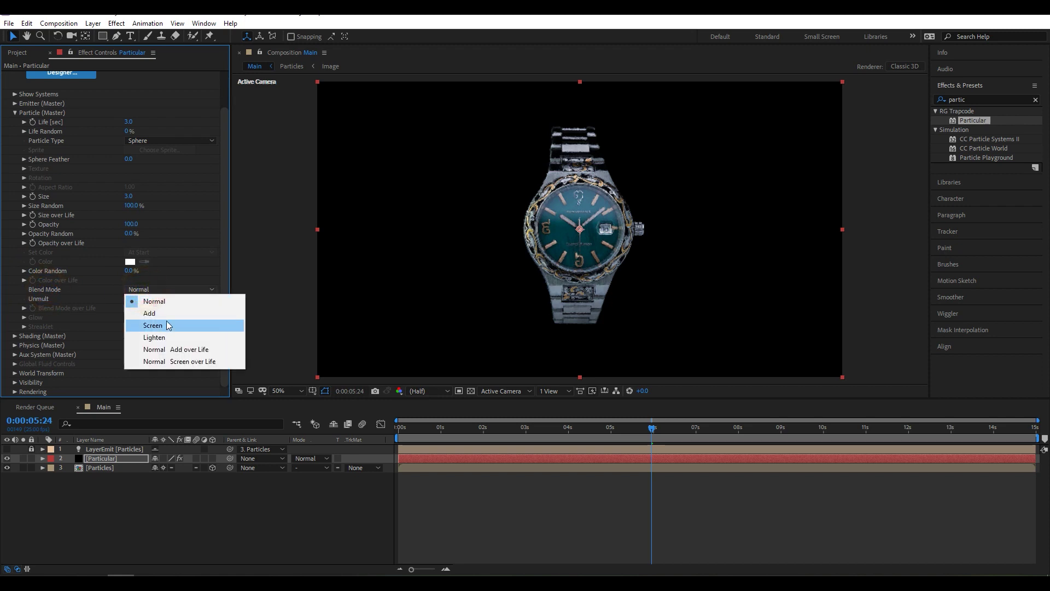
- Set the particle Blend Mode to Add
click(164, 313)
scroll(82, 292, up, 2)
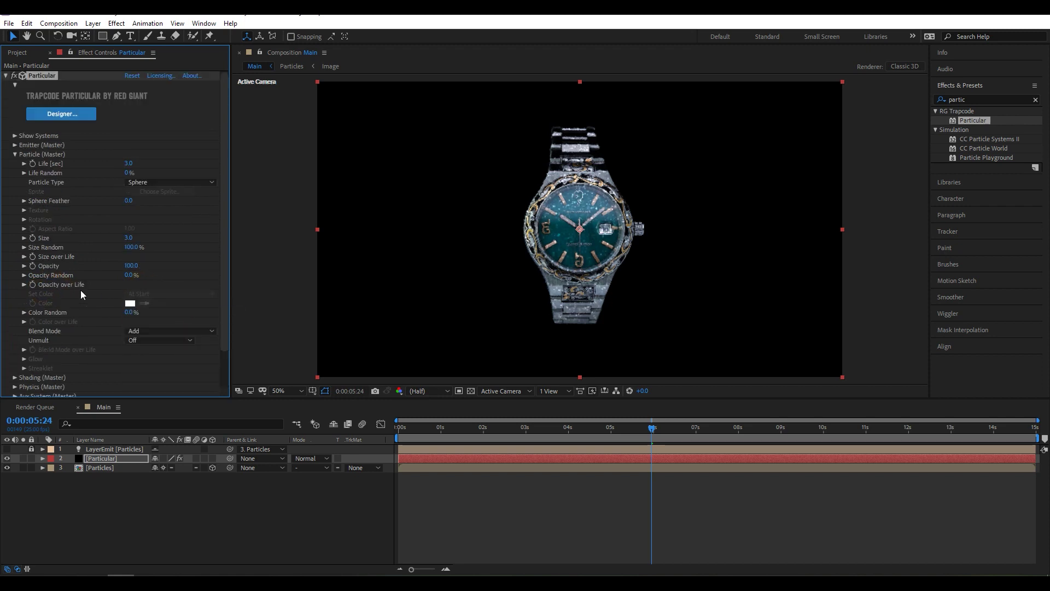
scroll(80, 294, down, 2)
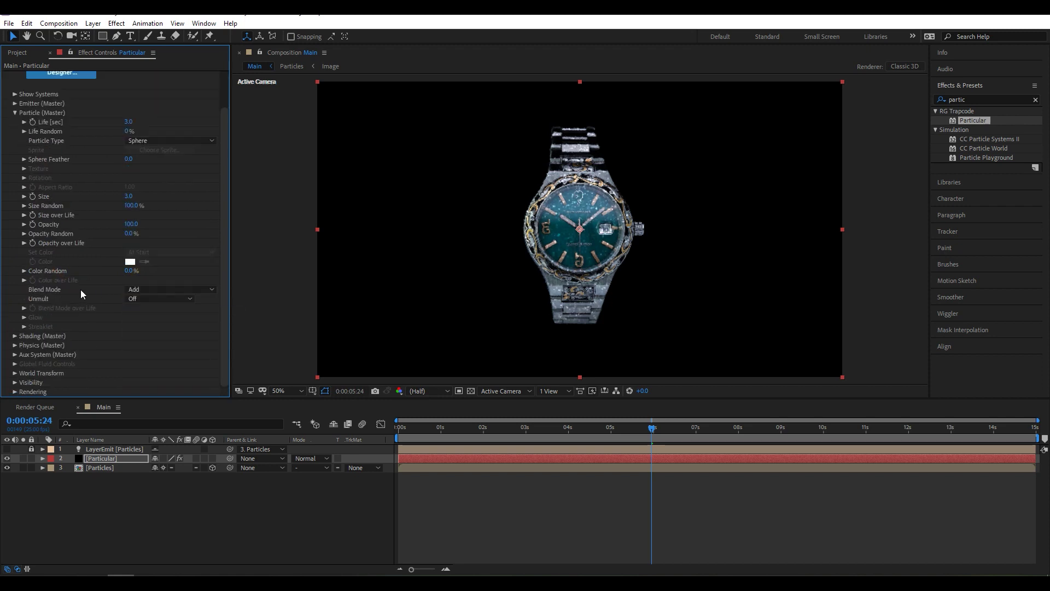
- Expand Physics and reveal the Air and Turbulence Field settings
click(20, 346)
scroll(50, 342, down, 3)
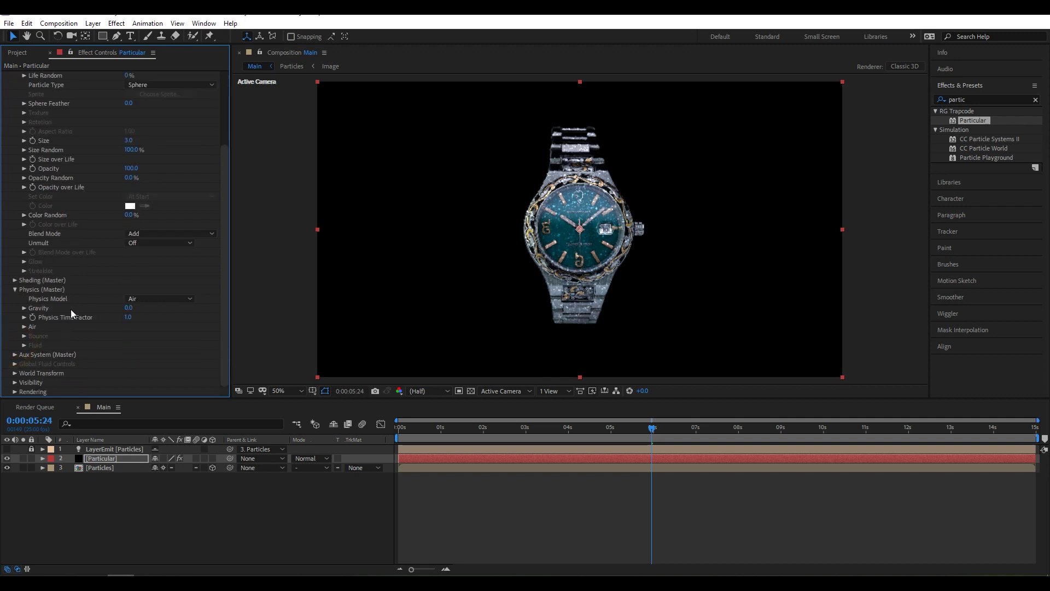
click(25, 326)
scroll(80, 320, down, 5)
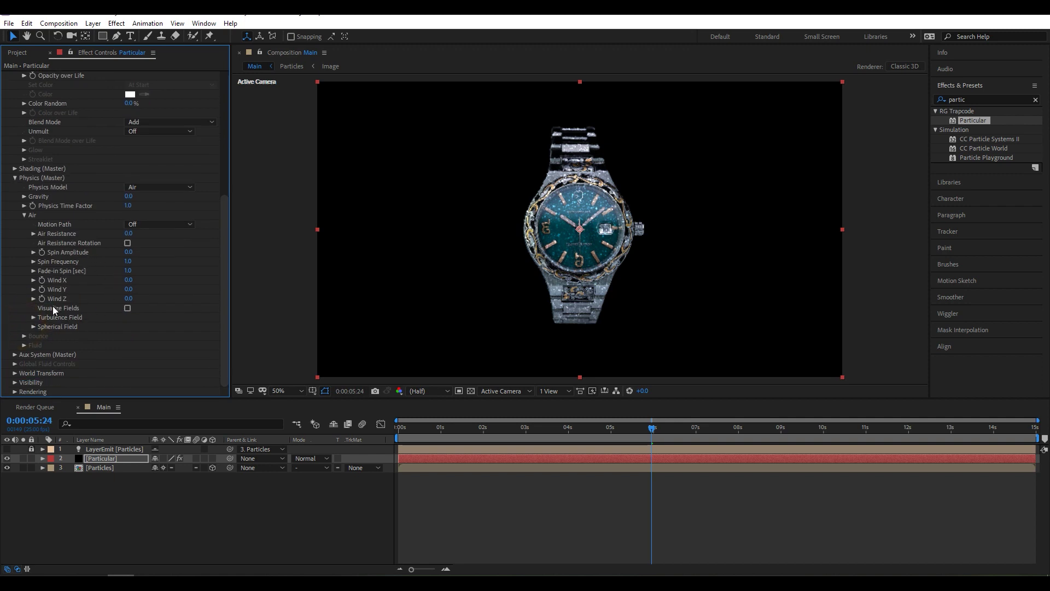
click(33, 317)
scroll(34, 319, down, 3)
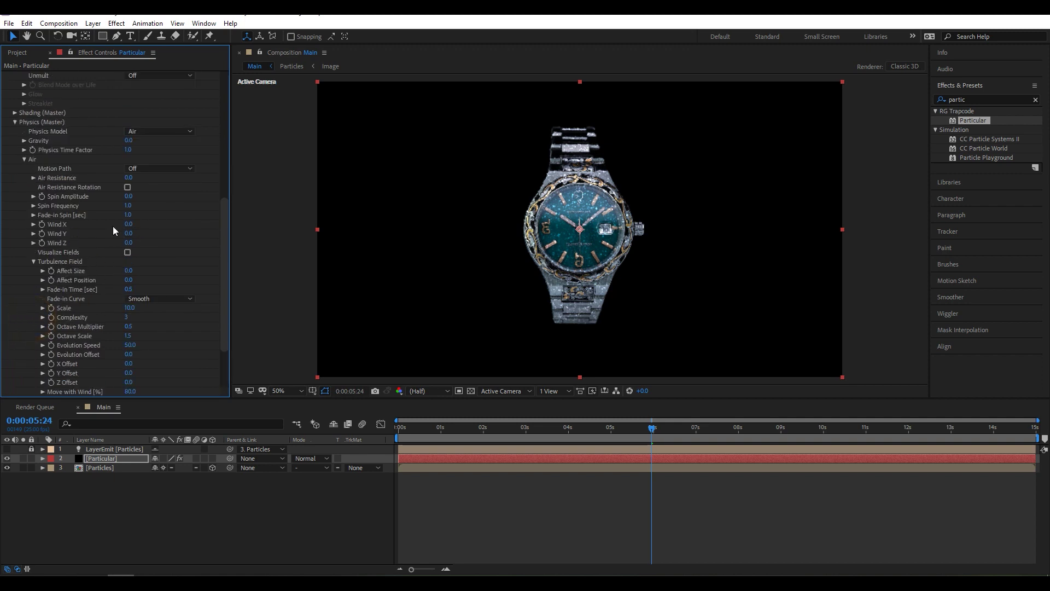
- Add a Wind X keyframe at the 3-second mark
mouse_move(651, 433)
mouse_down()
mouse_move(410, 431)
mouse_move(588, 435)
mouse_move(529, 435)
mouse_move(569, 436)
mouse_up()
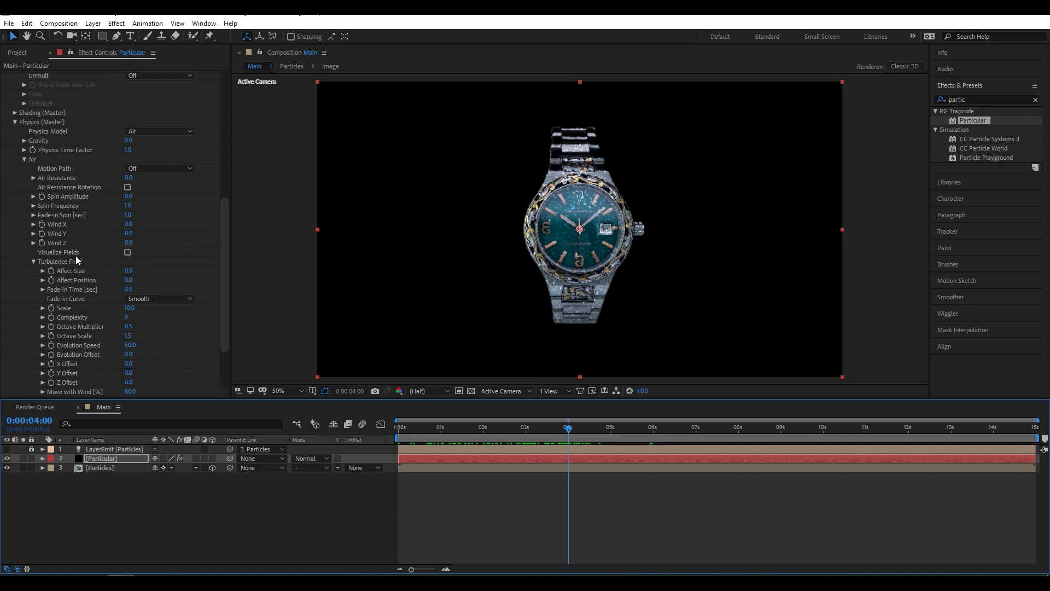
drag(562, 433, 527, 433)
click(41, 224)
- Move the current time to exactly 0:00:09:00
drag(527, 431, 825, 443)
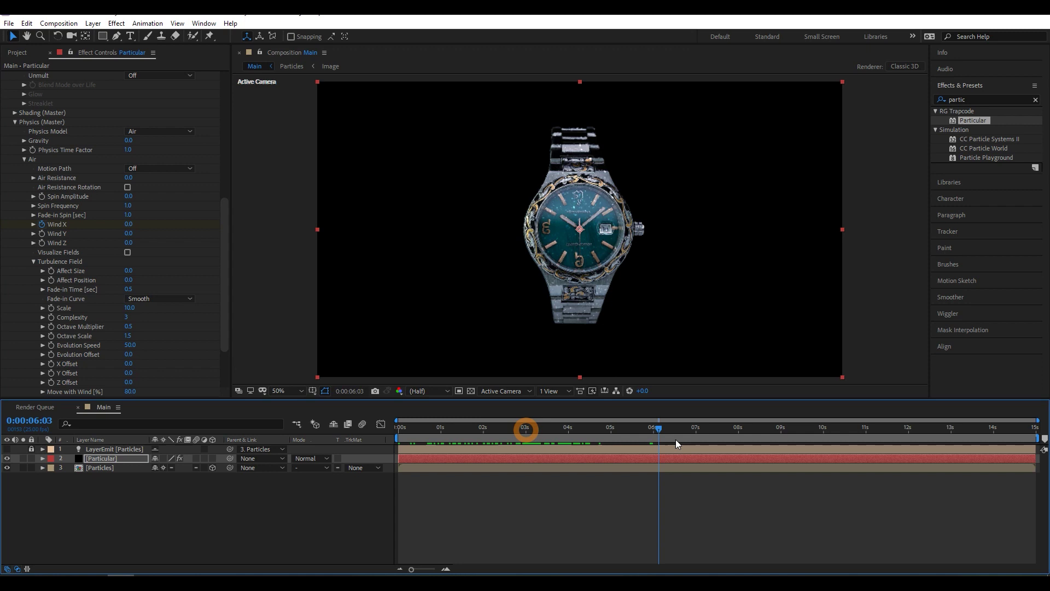
key(Page_Up)
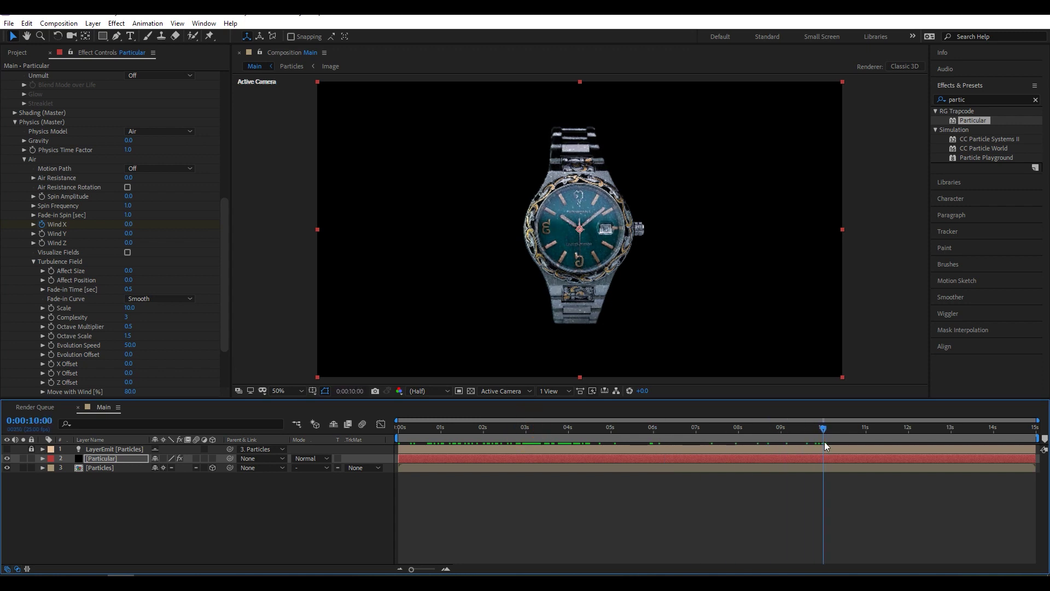
drag(823, 433, 783, 430)
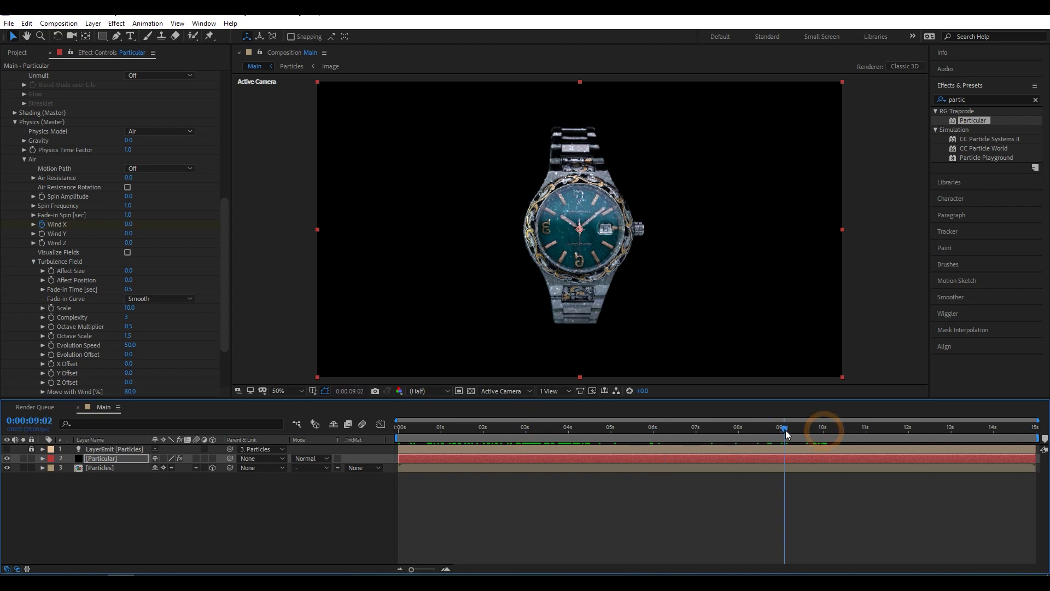
key(Page_Up)
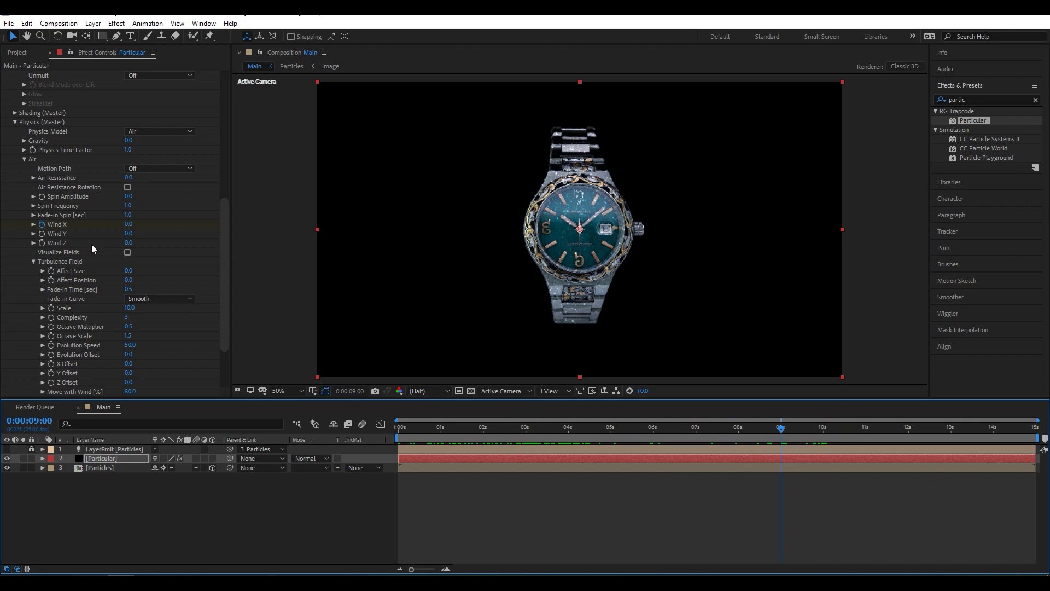
- Set Particular's Wind X to 500 at 9 seconds, then scrub slightly earlier
click(126, 224)
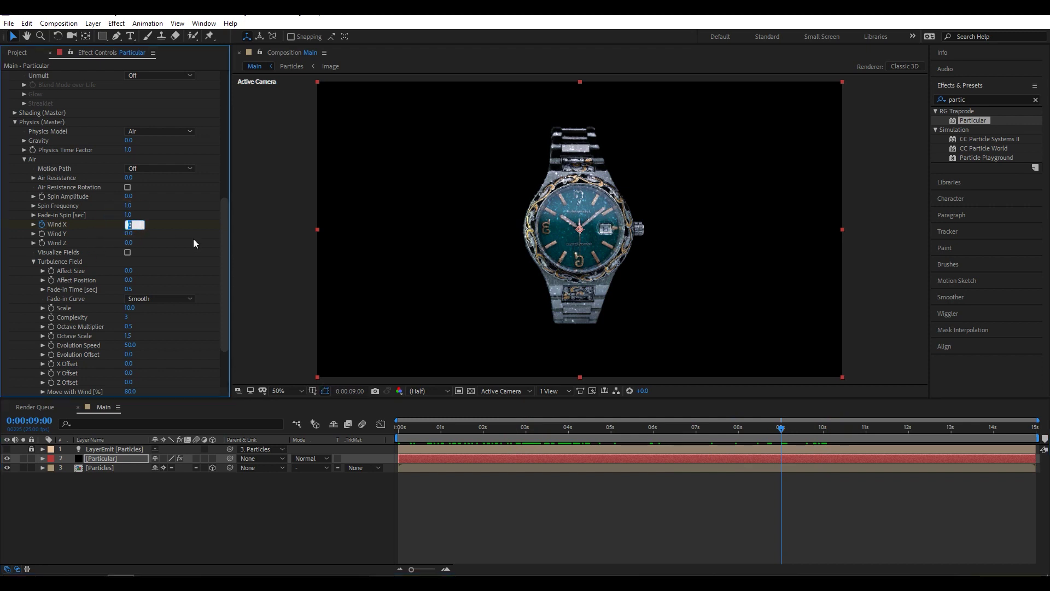
text(500)
key(Return)
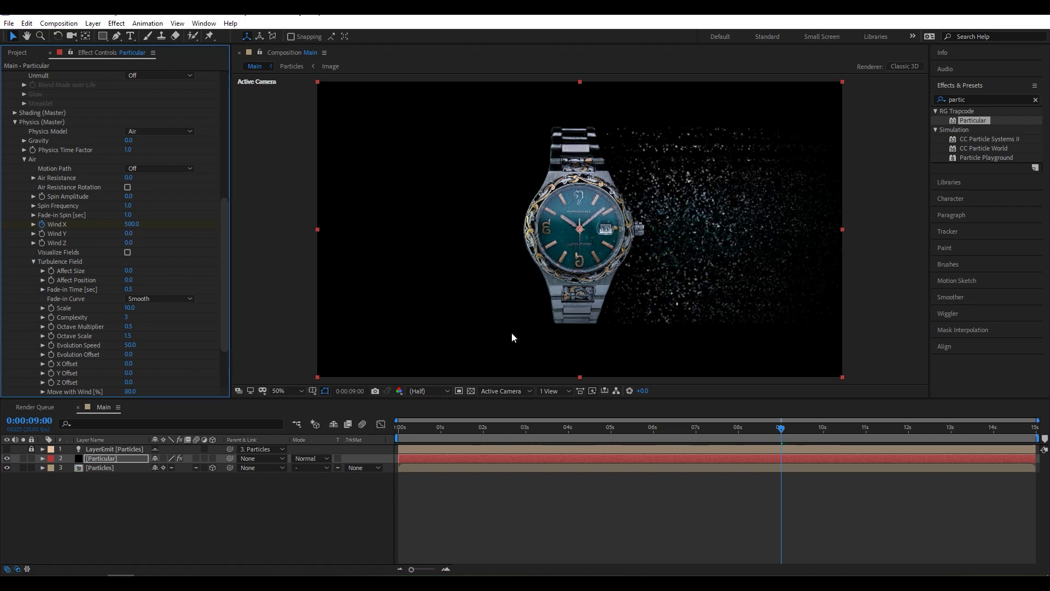
mouse_move(782, 431)
mouse_down()
mouse_move(632, 433)
mouse_move(781, 431)
mouse_up()
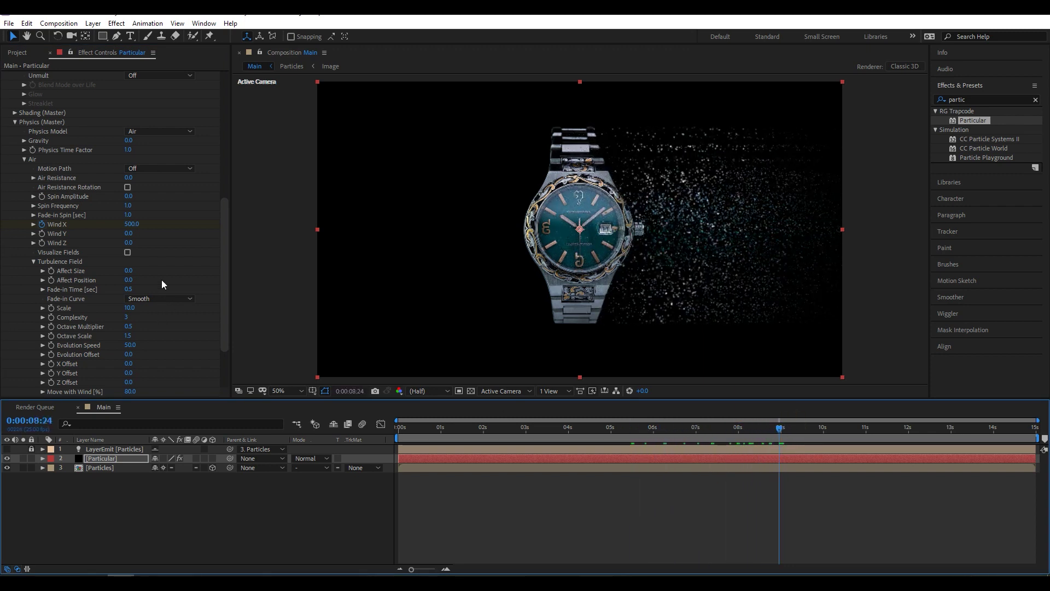
- Set the Turbulence Field's Affect Position to 200 and scrub near 8 seconds to check the swirls
click(82, 280)
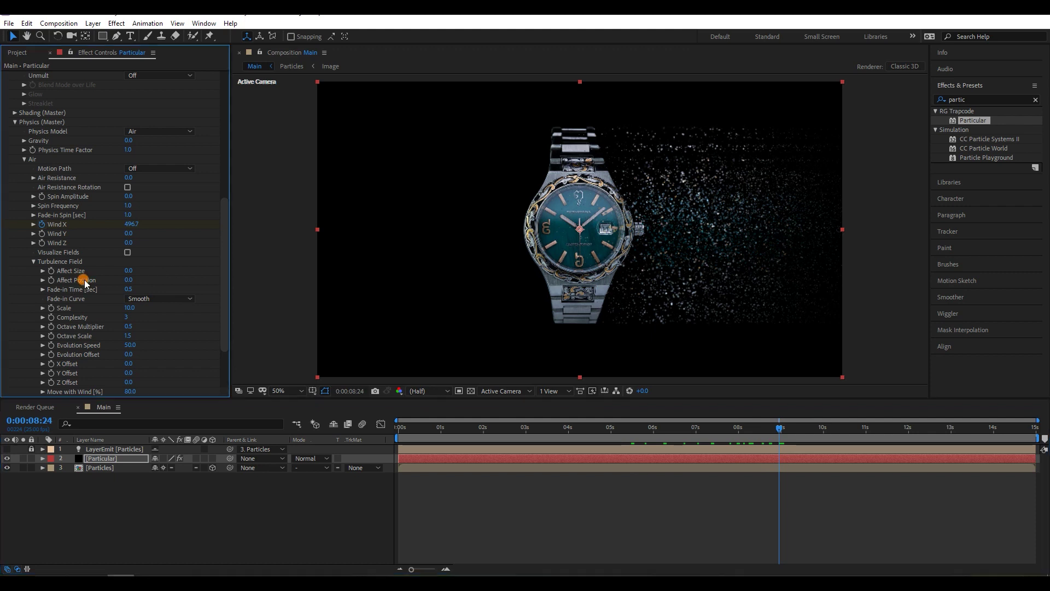
click(129, 280)
text(2)
key(Return)
drag(782, 432, 766, 432)
- With the Particular layer selected, play and stop a preview of the animation
click(122, 458)
key(space)
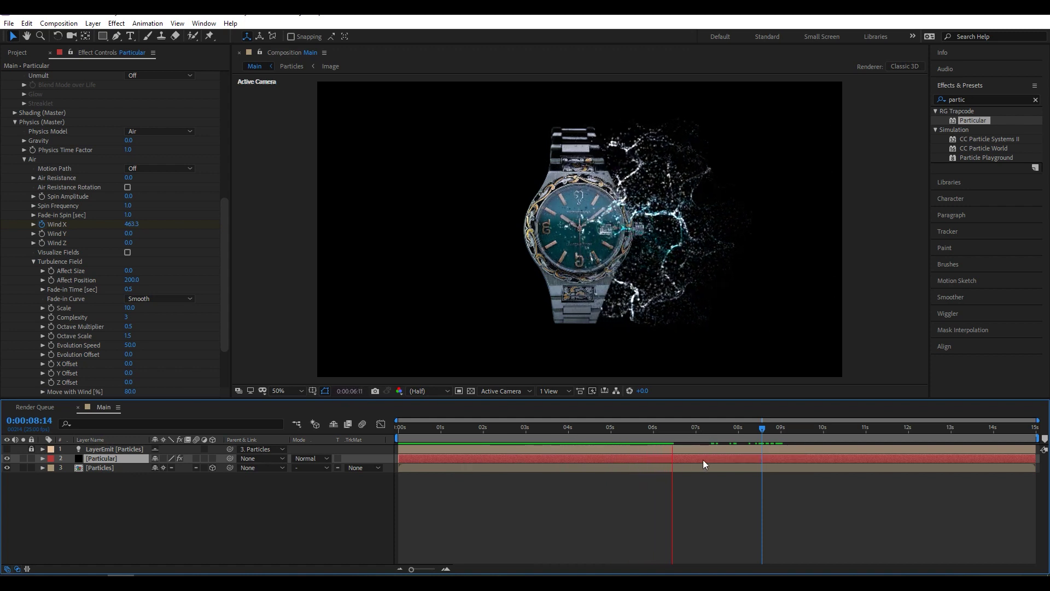
key(space)
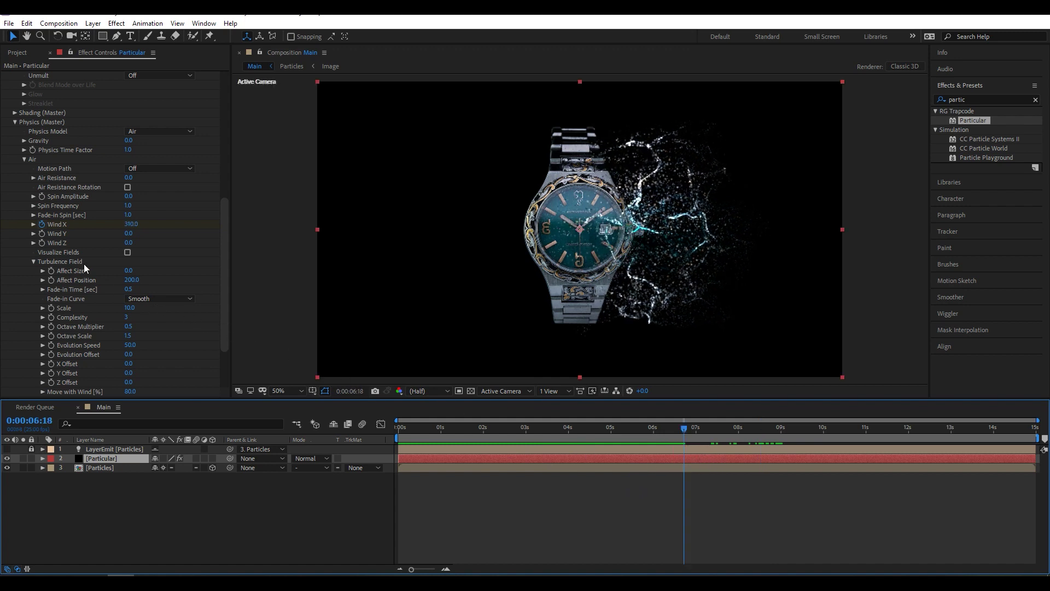
- Change the Particle (Master) Blend Mode from Add to Screen and compare at an earlier frame
scroll(85, 295, up, 5)
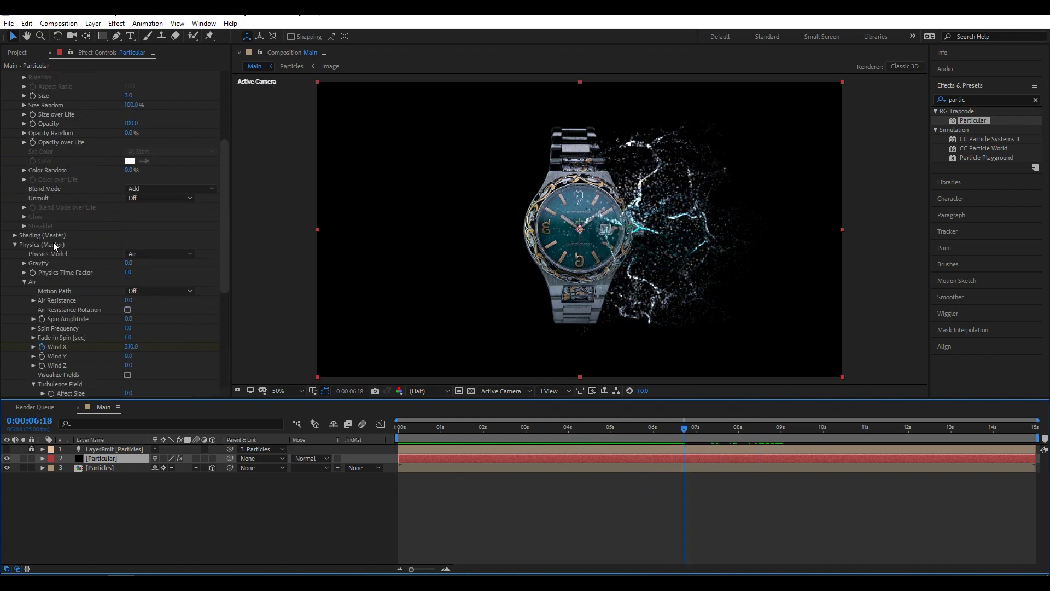
scroll(54, 133, up, 6)
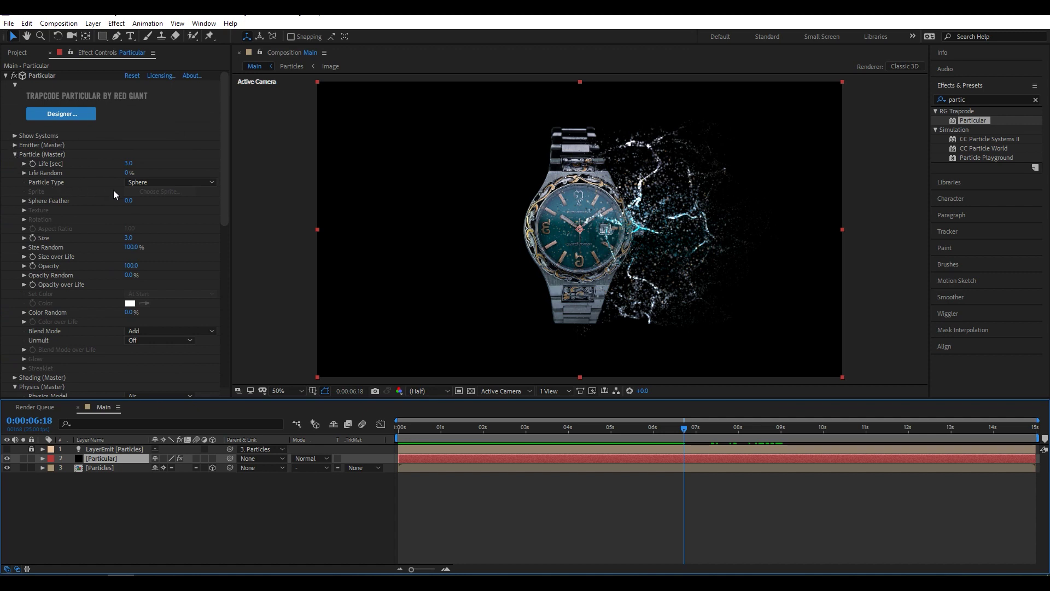
scroll(80, 258, down, 2)
click(139, 281)
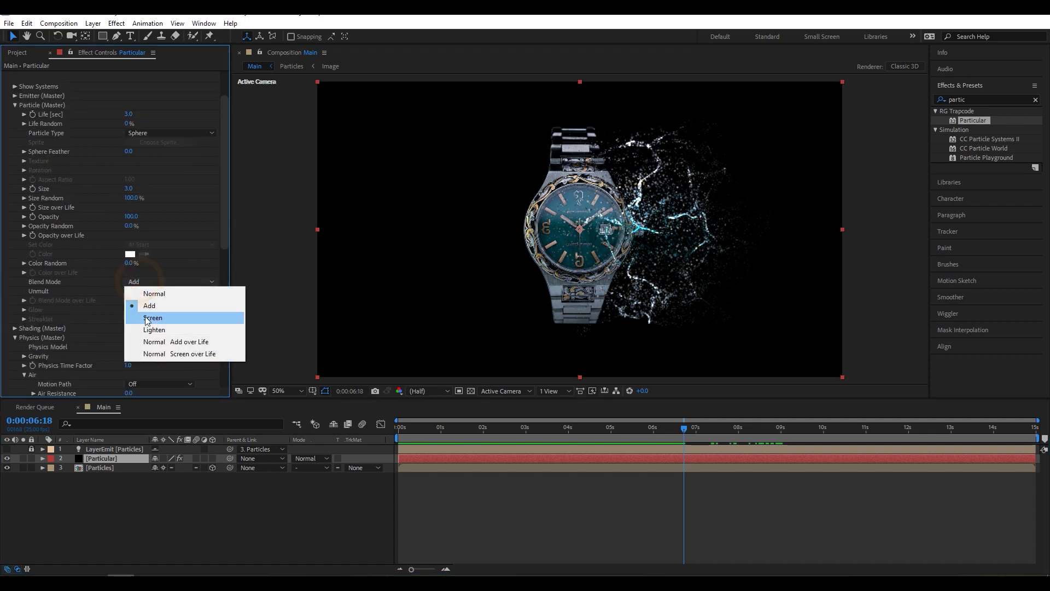
click(147, 319)
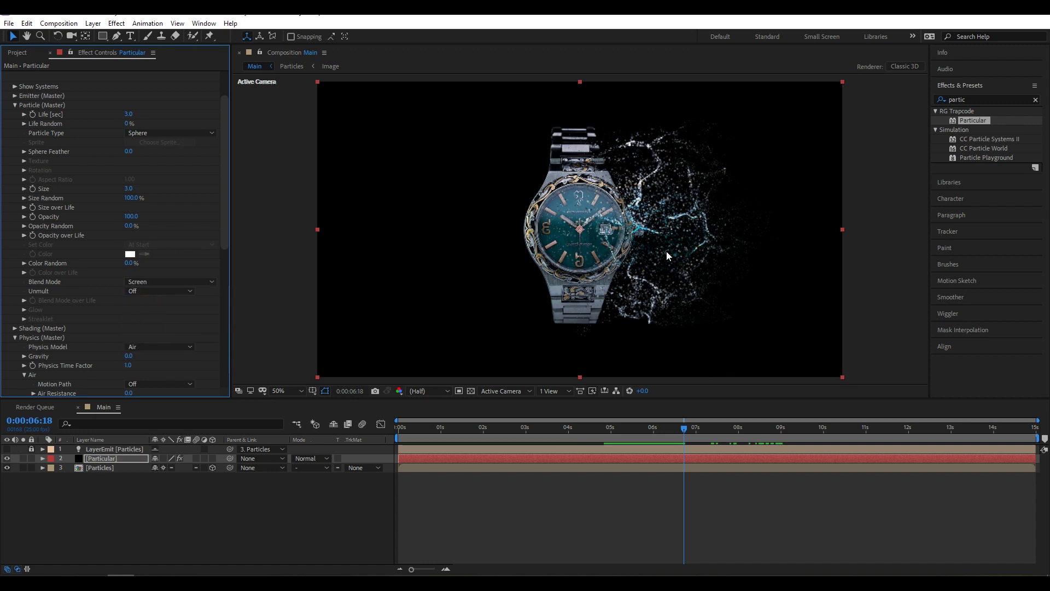
mouse_move(685, 431)
mouse_down()
mouse_move(549, 439)
mouse_move(762, 438)
mouse_up()
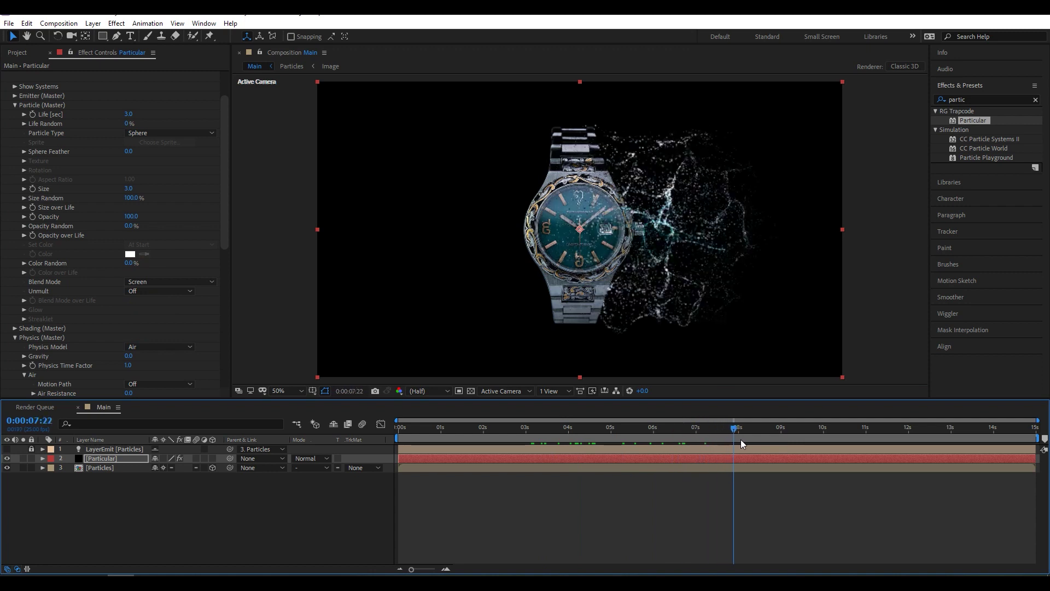
- Collapse the Particle (Master) and Physics (Master) settings groups
scroll(97, 283, down, 2)
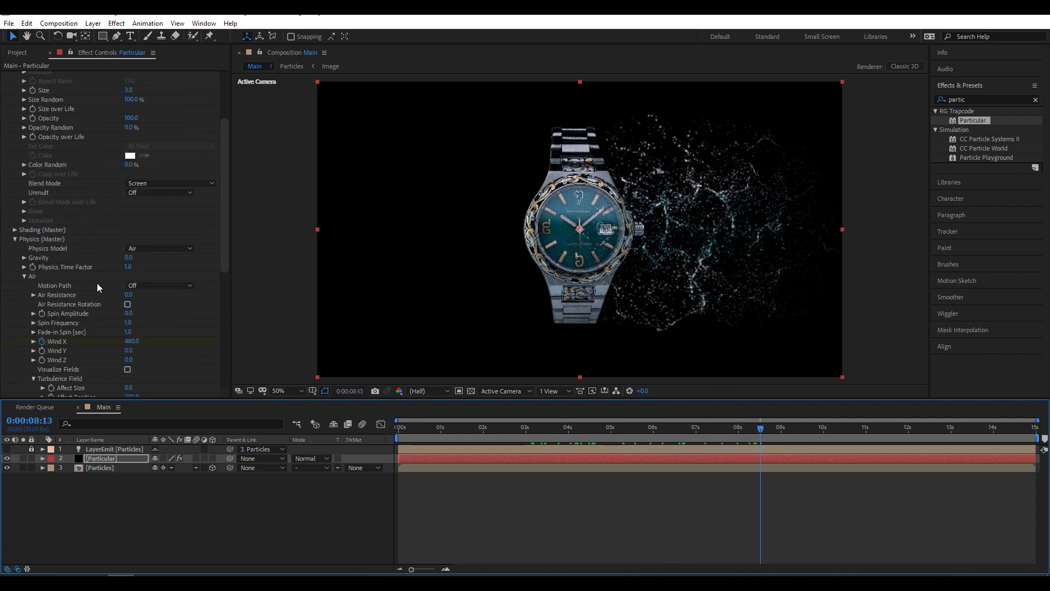
scroll(101, 298, down, 1)
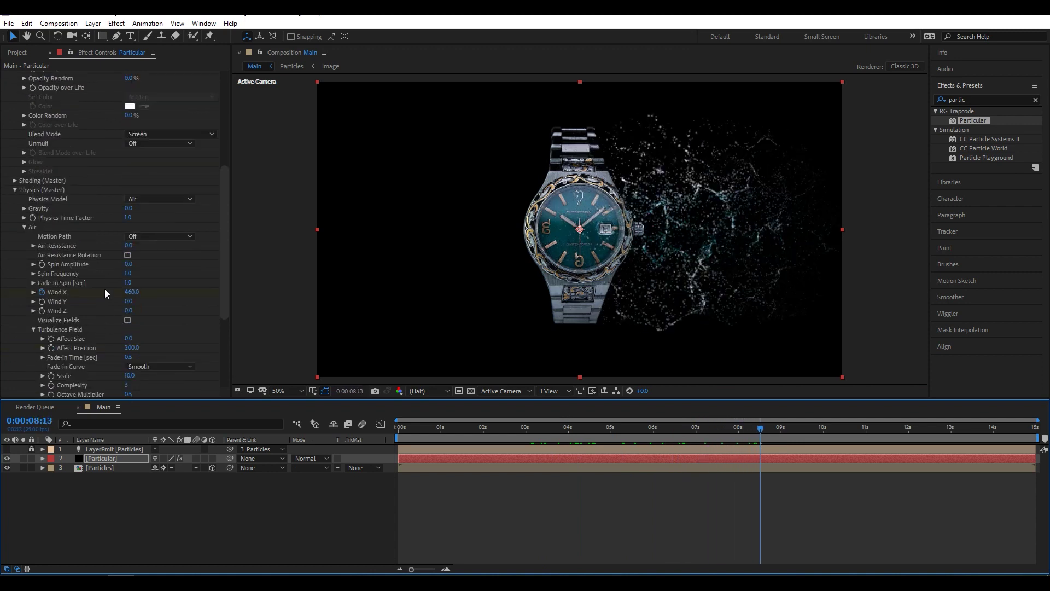
scroll(104, 289, up, 2)
scroll(89, 281, up, 2)
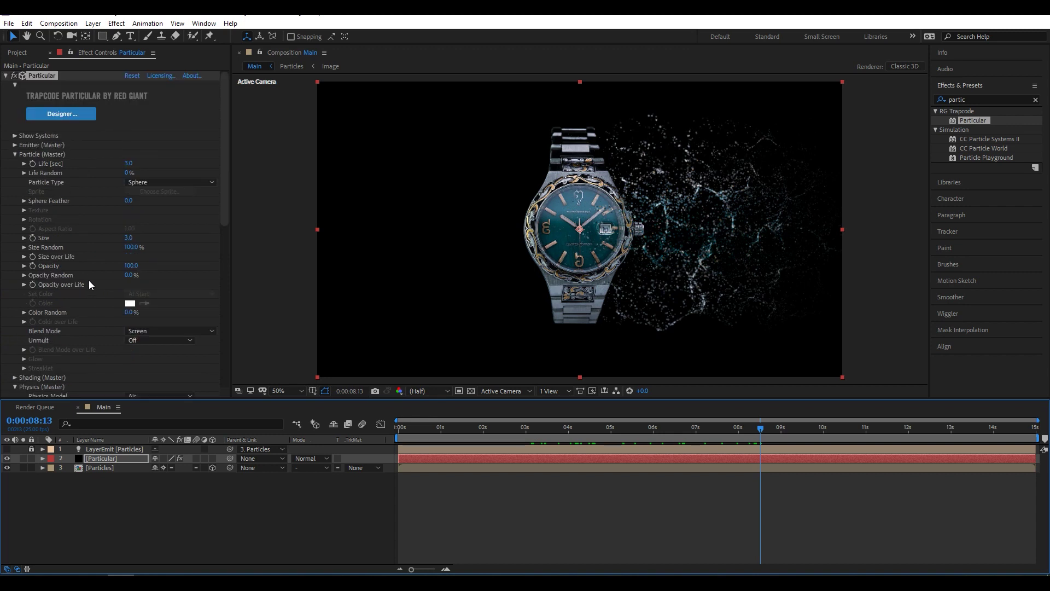
click(15, 155)
click(15, 174)
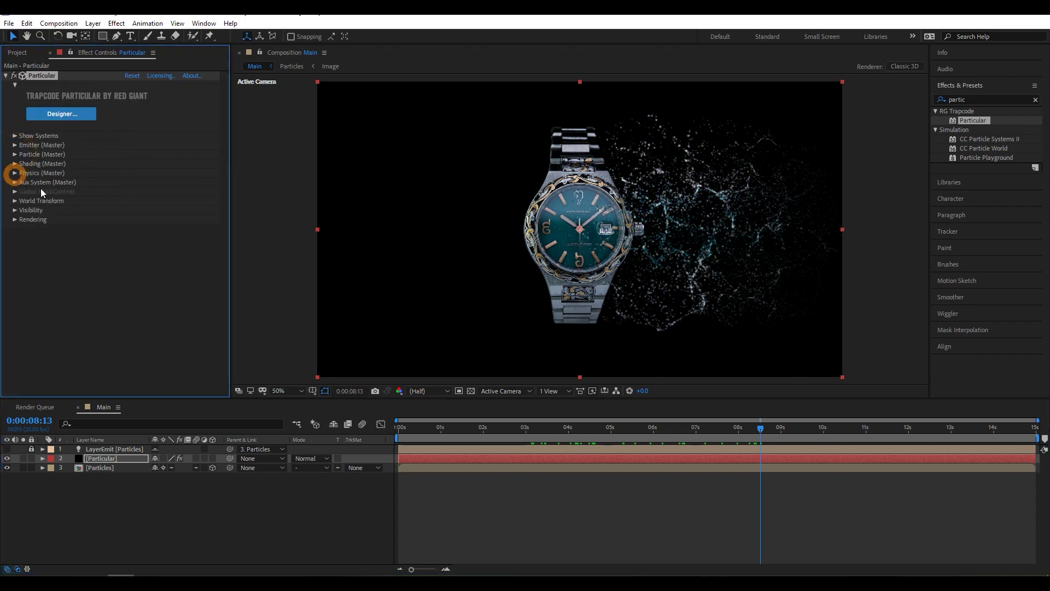
- Duplicate the Particular layer with Ctrl+D and select the top copy
click(109, 460)
key(ctrl+d)
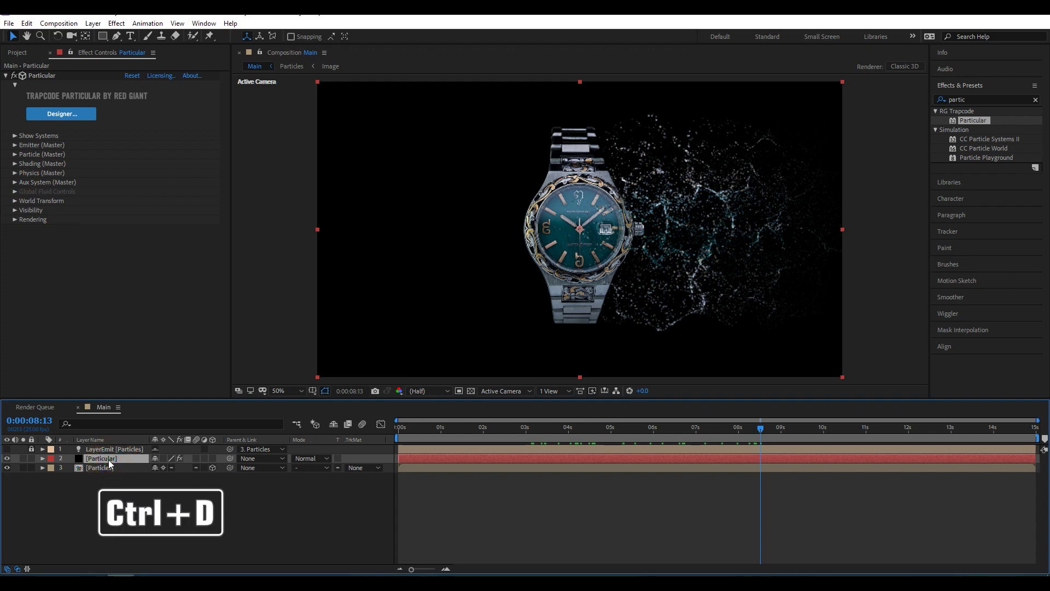
click(111, 464)
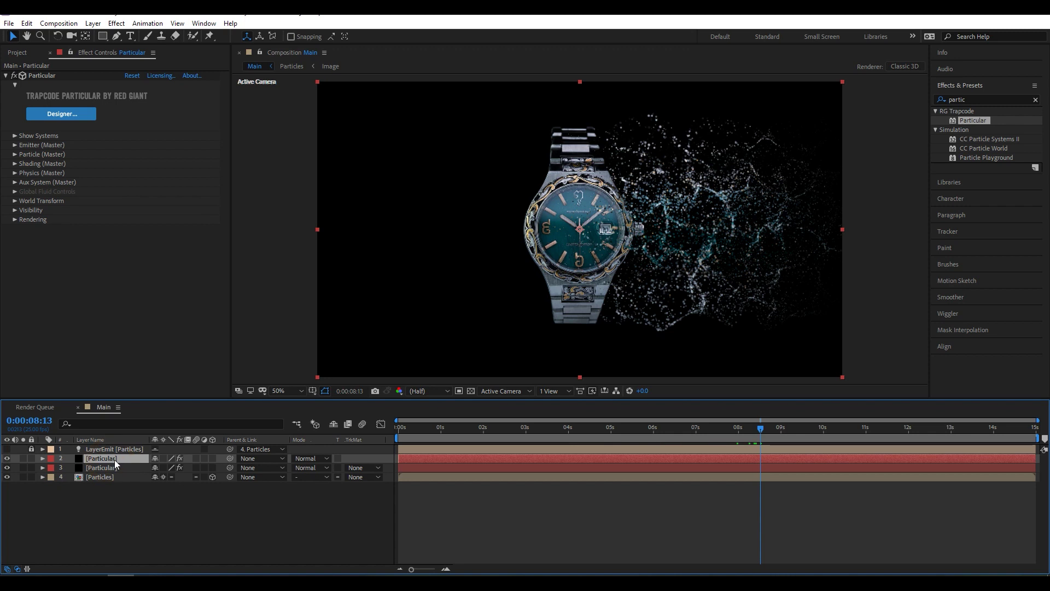
- Set the copy's Particle (Master) Size to 2
click(15, 154)
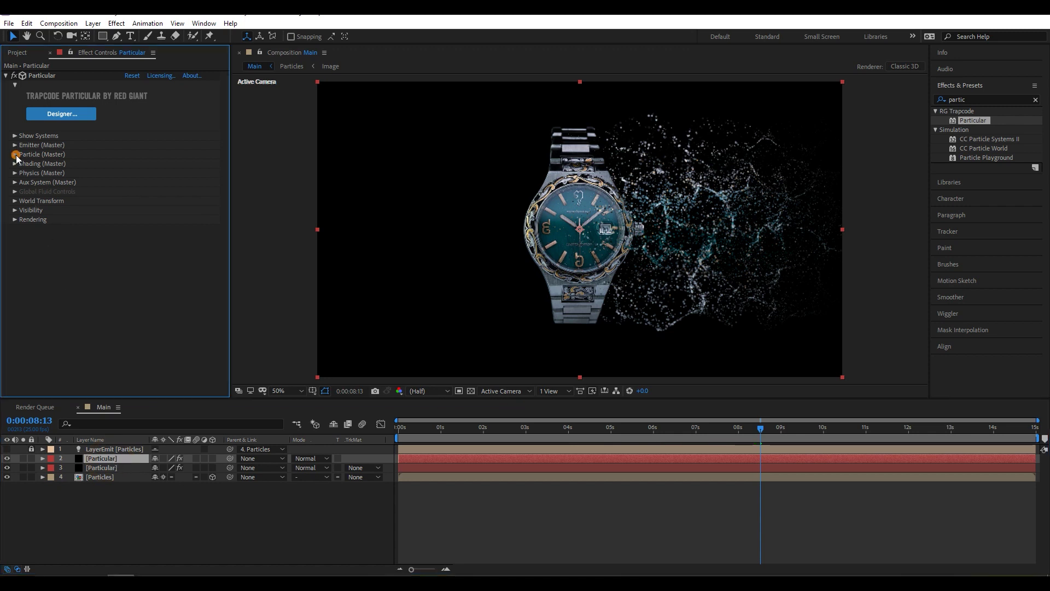
click(131, 164)
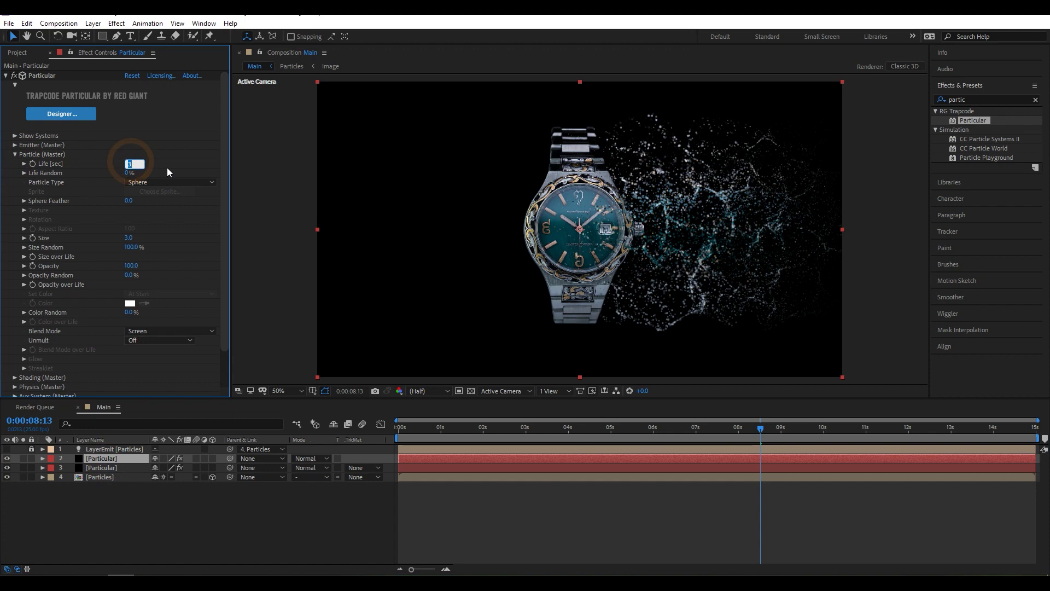
click(126, 238)
text(2)
key(Return)
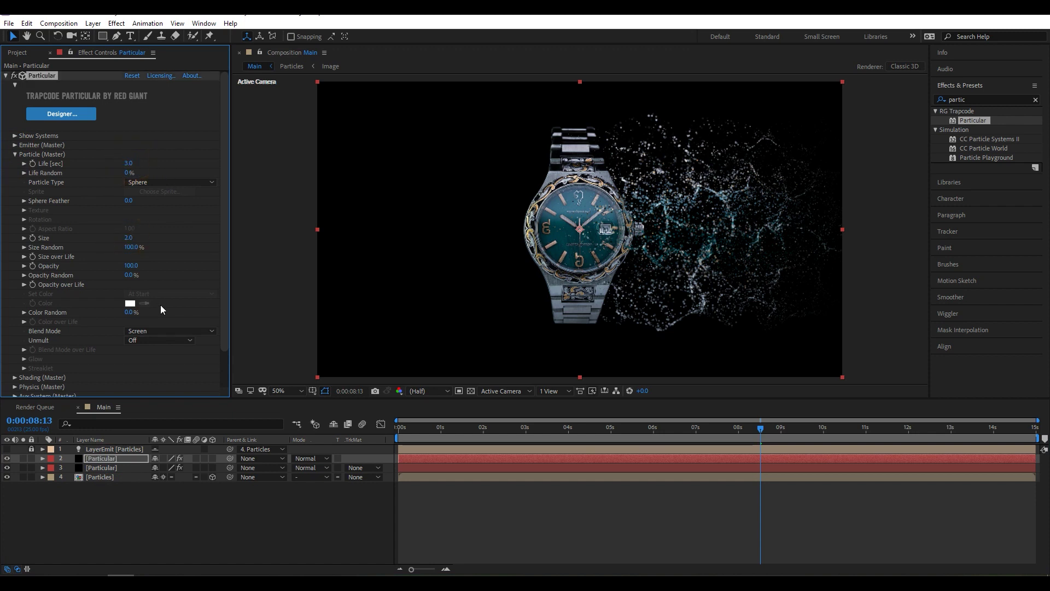
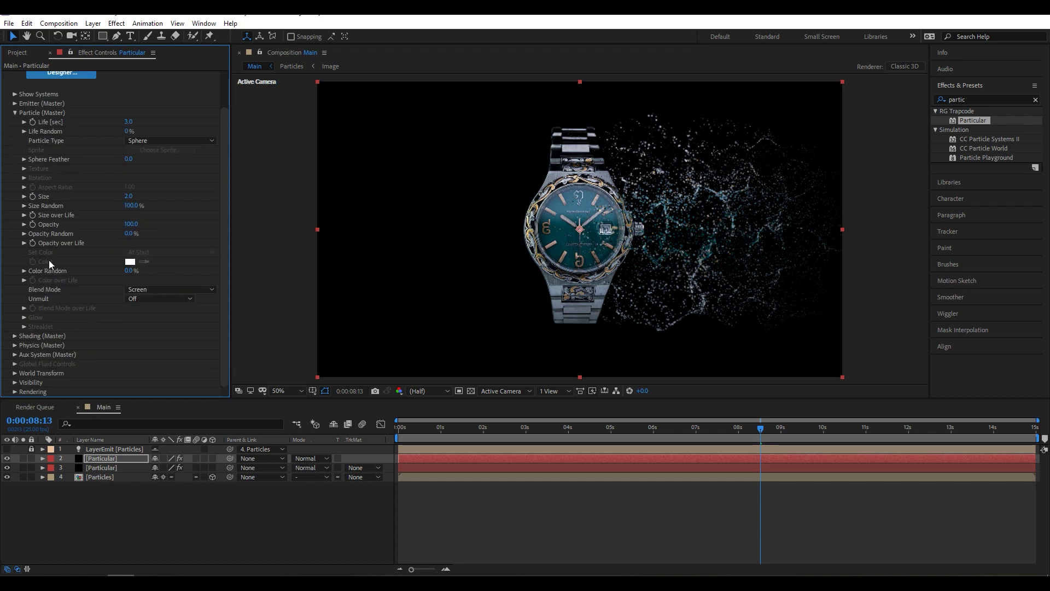
- Set Particular's Turbulence Field Affect Position to 50 under Physics (Master)
click(13, 345)
scroll(172, 317, down, 10)
click(132, 206)
text(50)
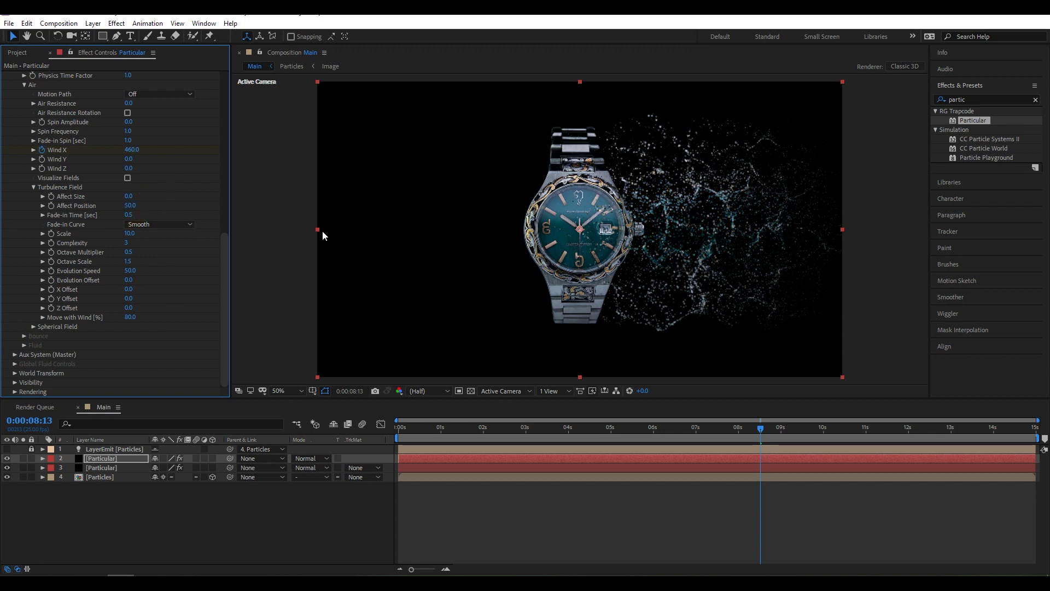
- Preview the particle dissolve from an earlier frame, then park the time near 4 seconds
drag(761, 432, 339, 445)
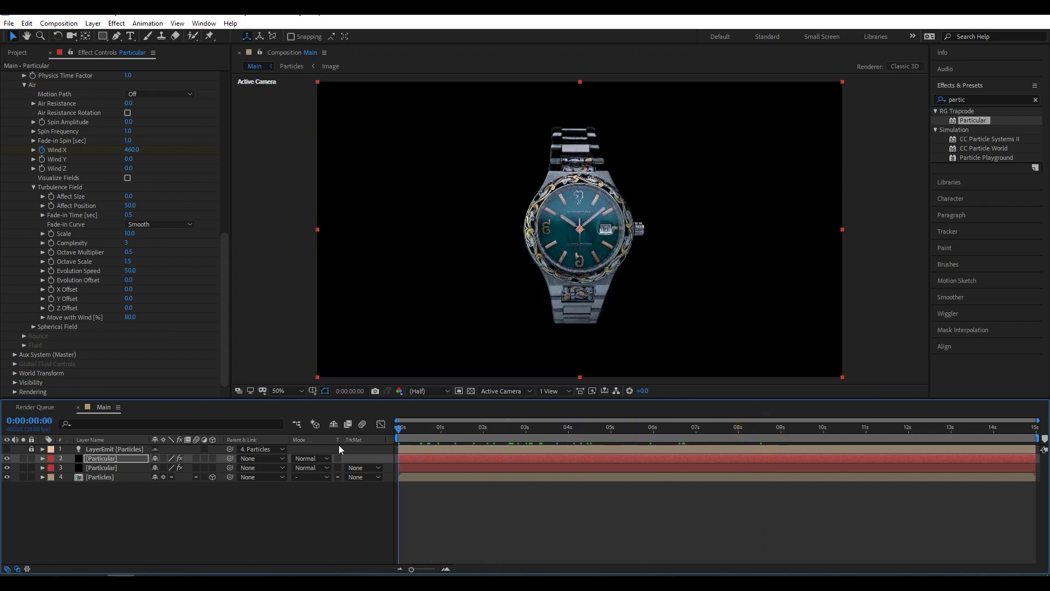
key(space)
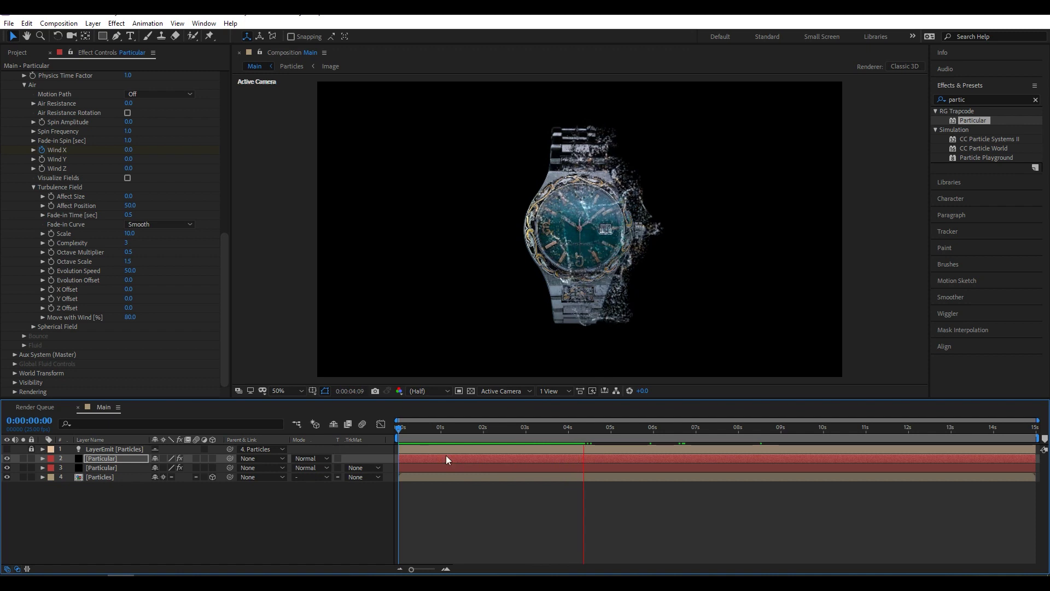
key(space)
key(space)
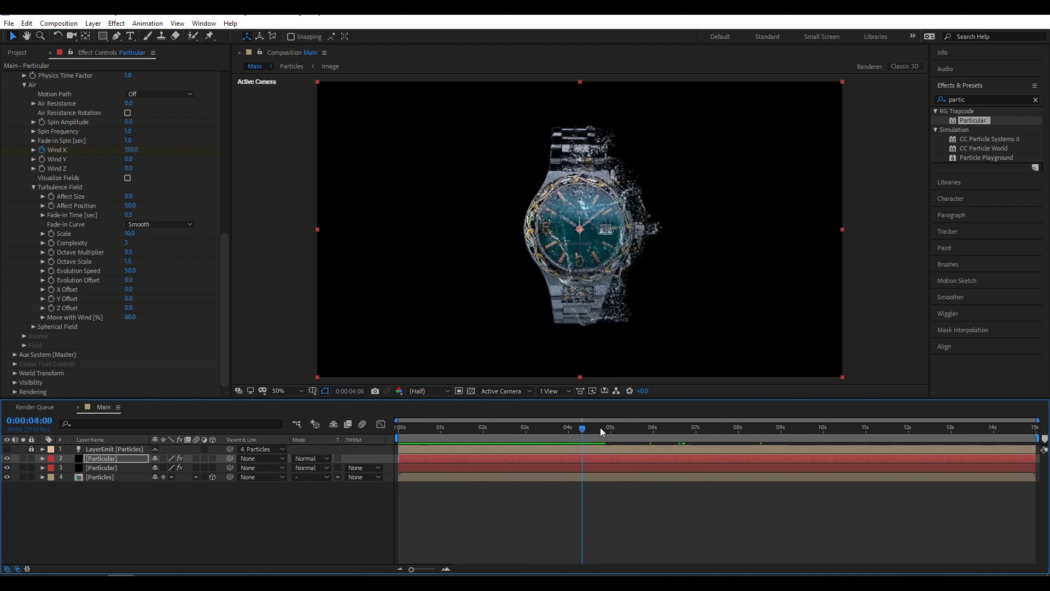
click(598, 431)
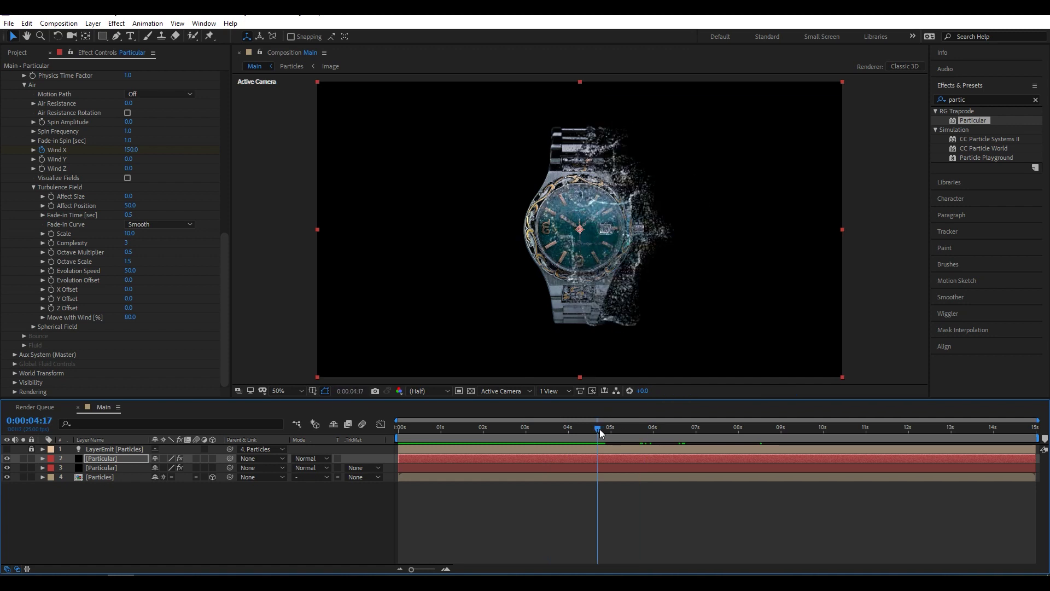
- Add Matte.mp4 above the Particles layer and trim it to start around 3 seconds
click(22, 53)
click(65, 245)
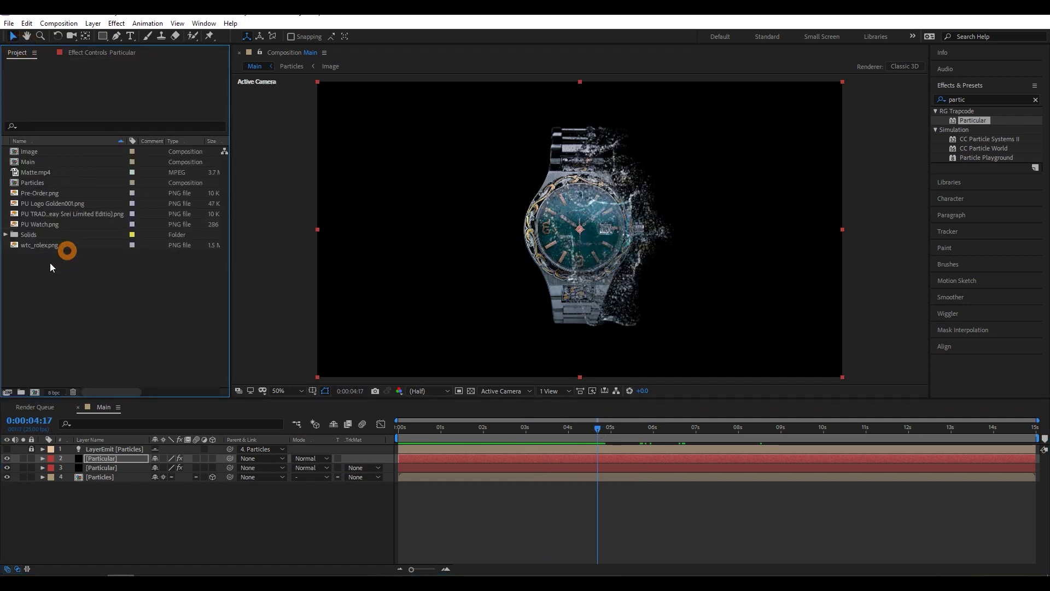
click(30, 245)
click(48, 281)
drag(35, 171, 61, 478)
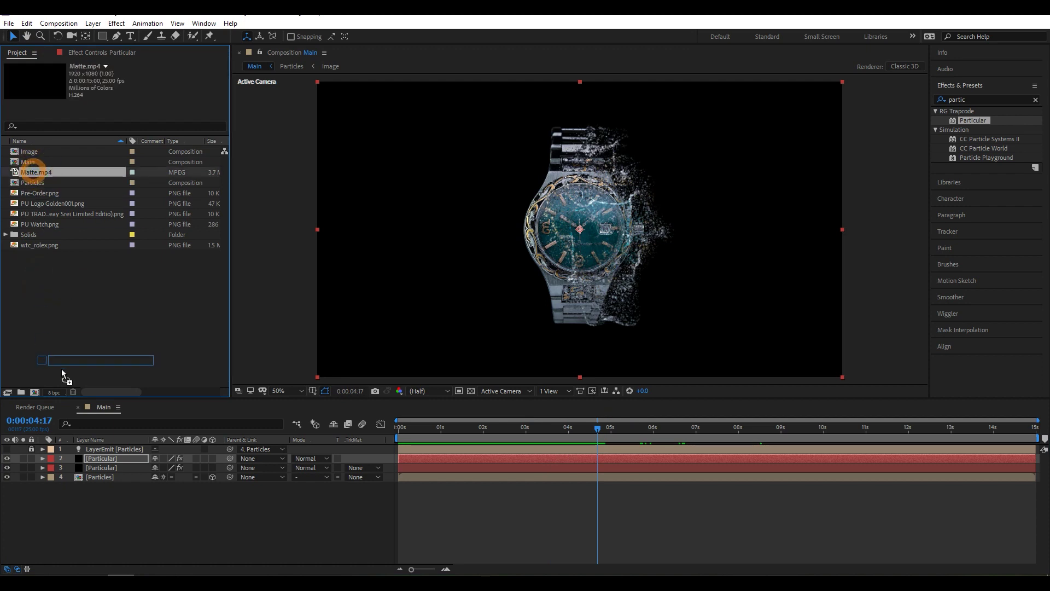
drag(60, 475, 59, 474)
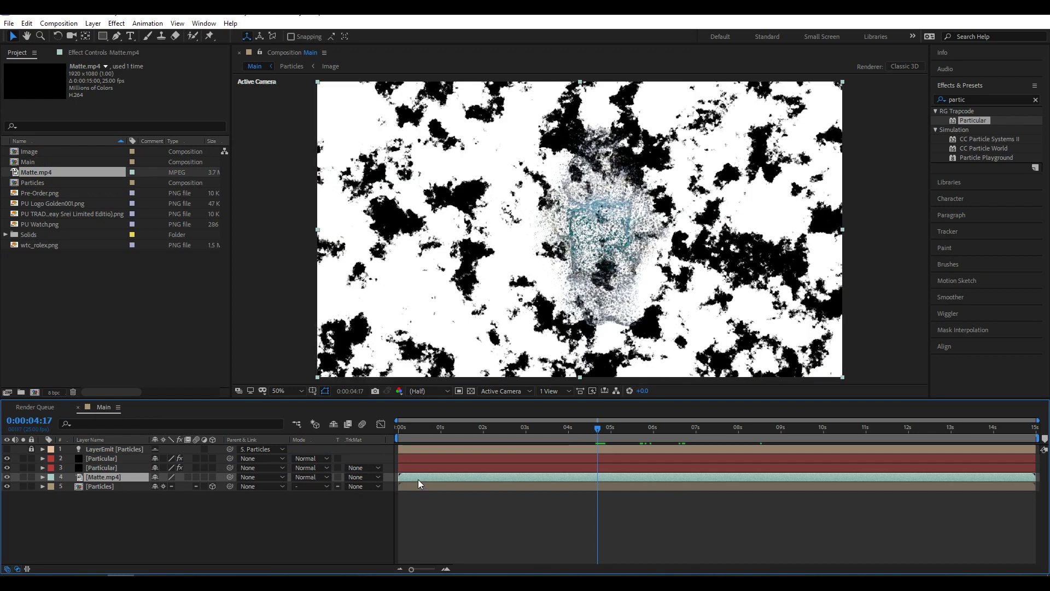
drag(405, 477, 576, 477)
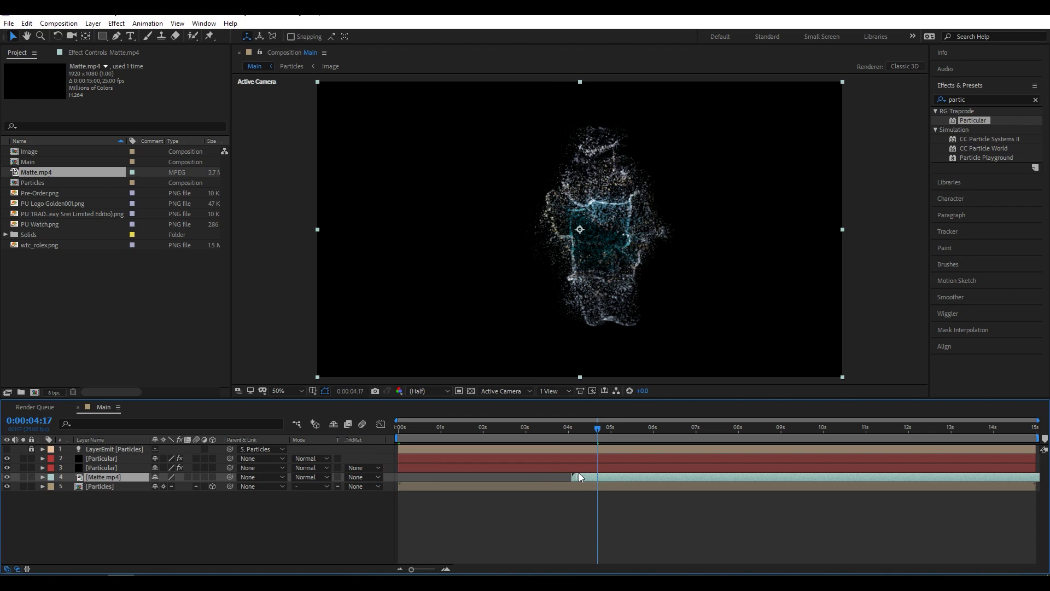
- Set the Particles layer's track matte to Luma Inverted Matte using Matte.mp4
mouse_move(596, 432)
mouse_down()
mouse_move(568, 431)
mouse_move(607, 431)
mouse_up()
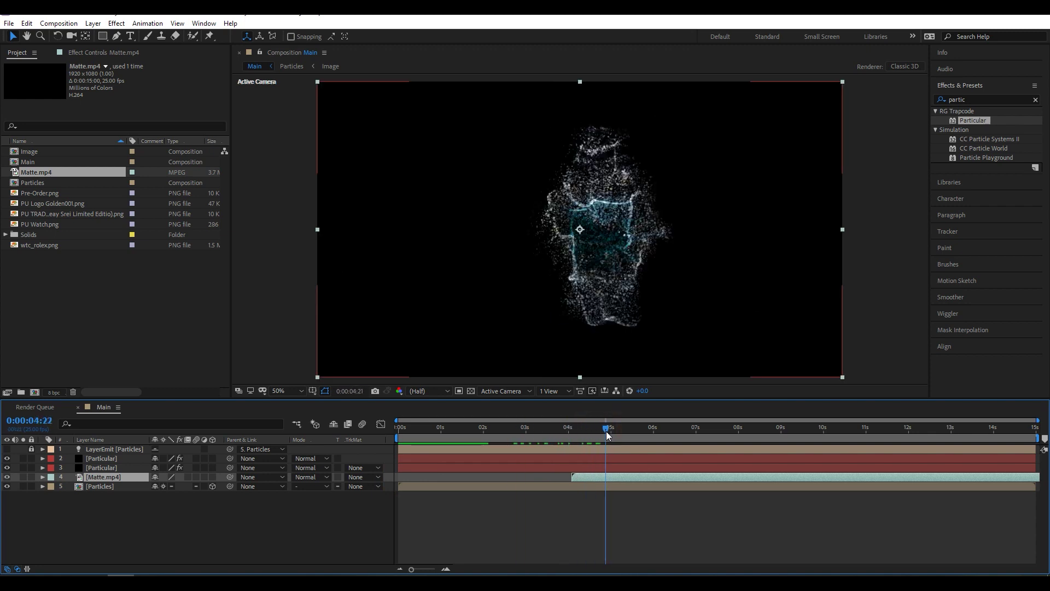
click(579, 478)
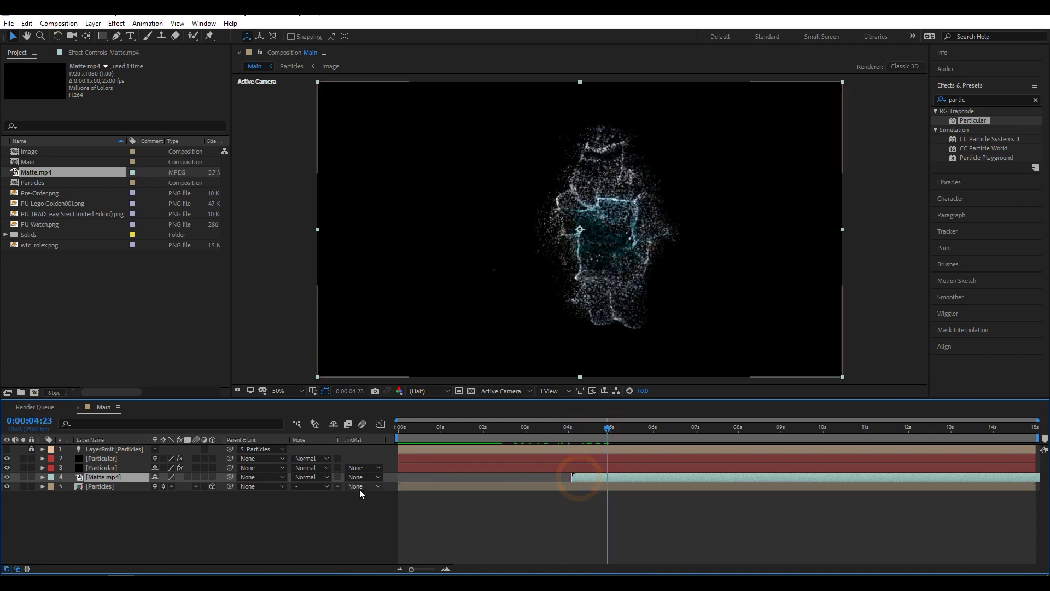
click(359, 486)
click(377, 550)
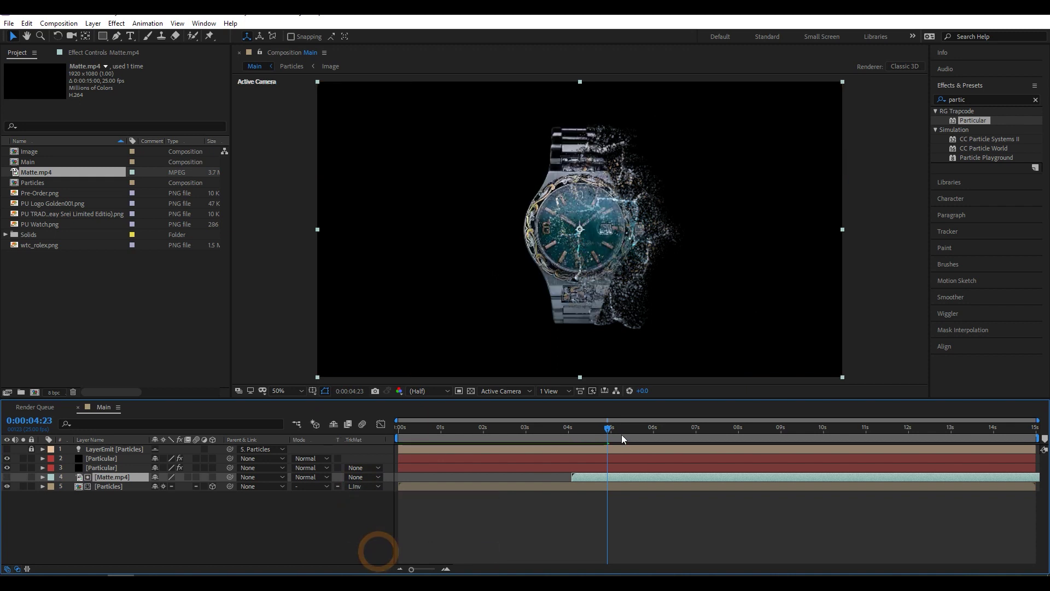
- Scrub the dissolve, start the matte layer slightly earlier, and preview the result
mouse_move(609, 427)
mouse_down()
mouse_move(556, 433)
mouse_move(643, 434)
mouse_up()
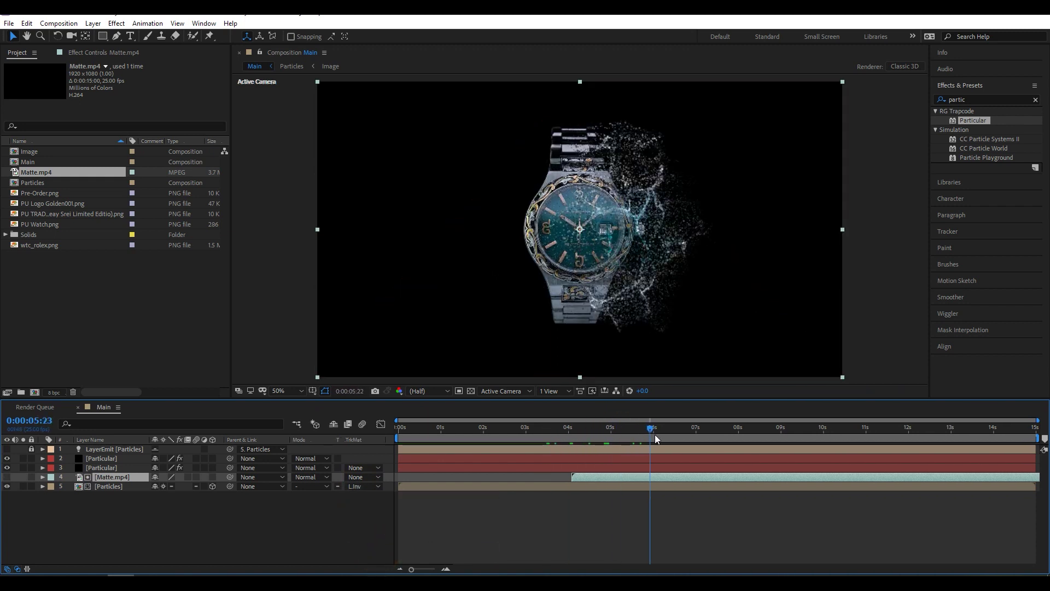
drag(643, 435, 736, 435)
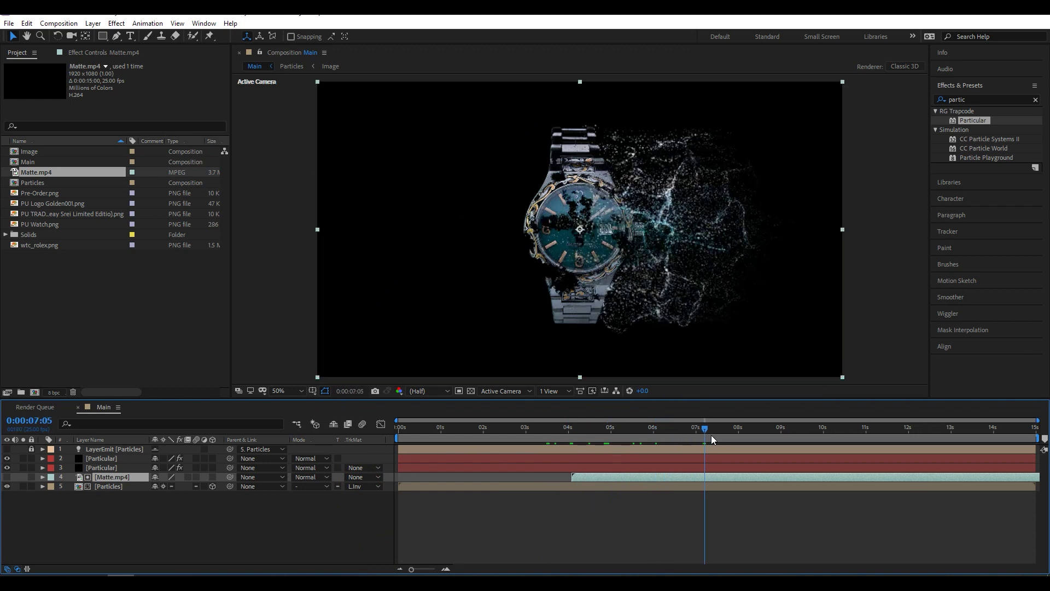
drag(594, 477, 549, 478)
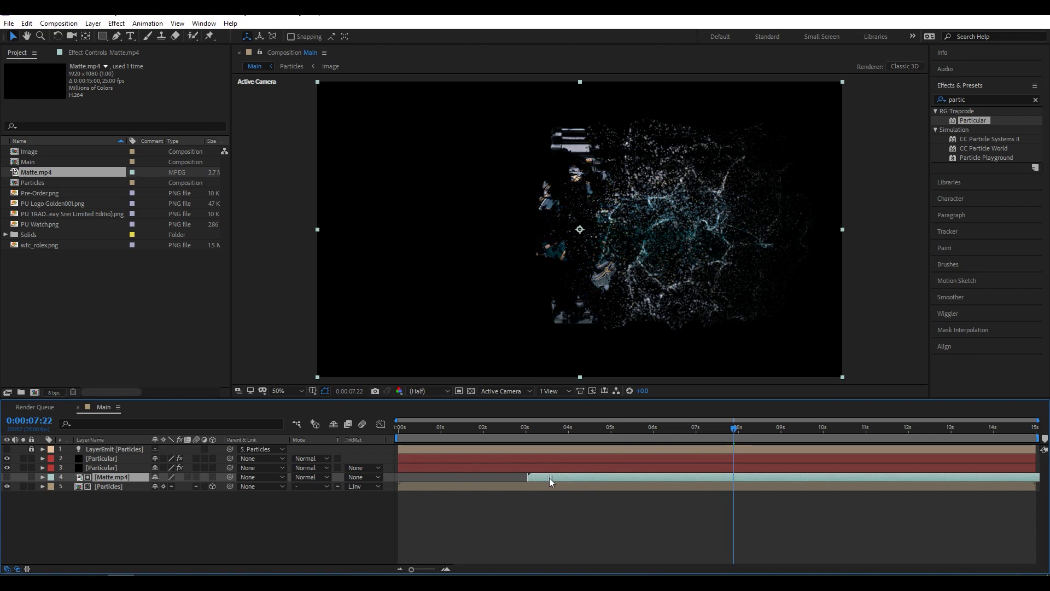
key(space)
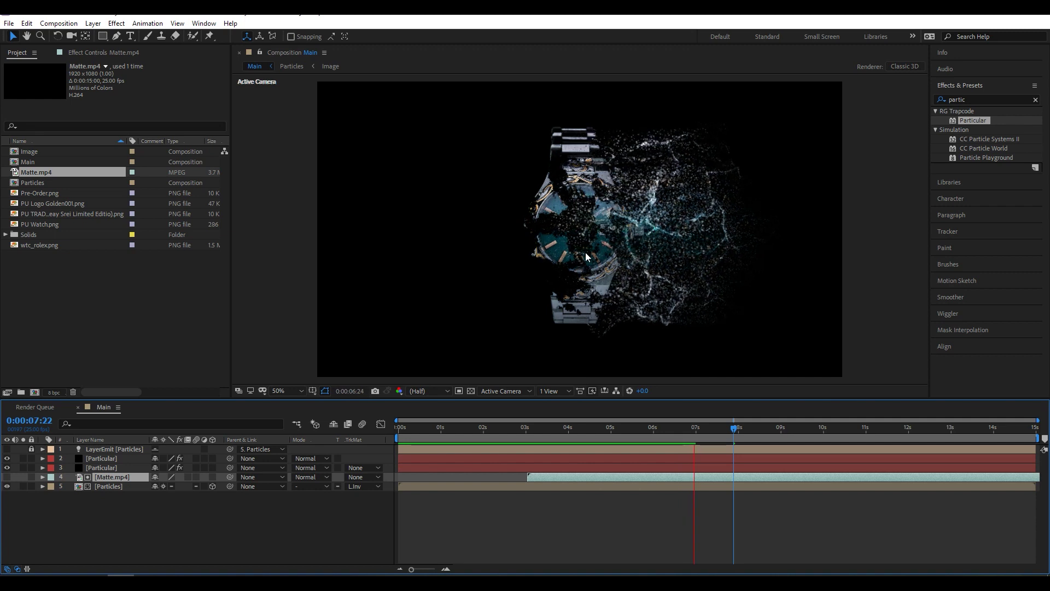
key(space)
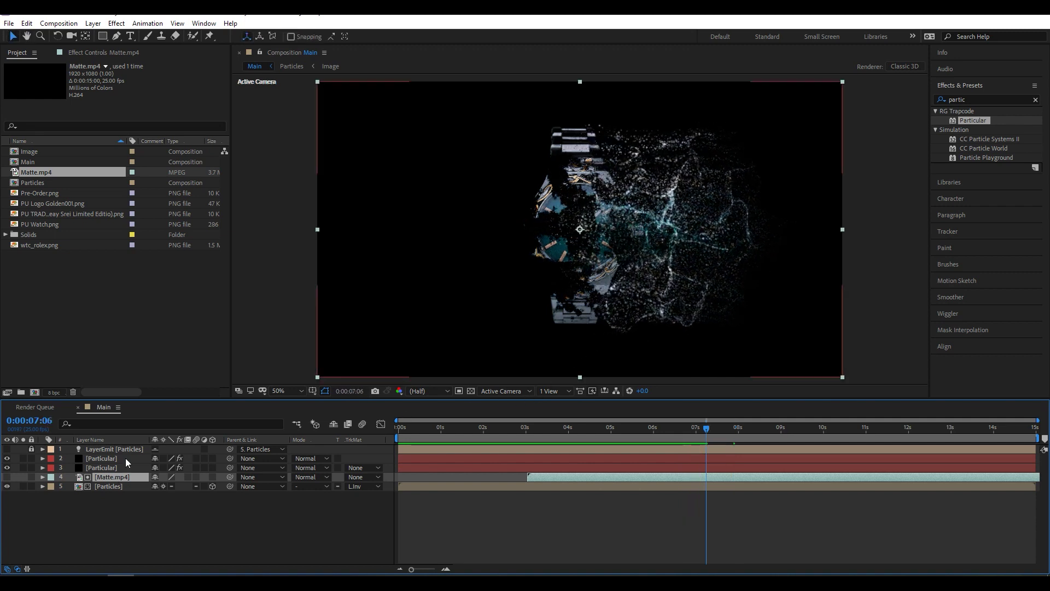
click(90, 519)
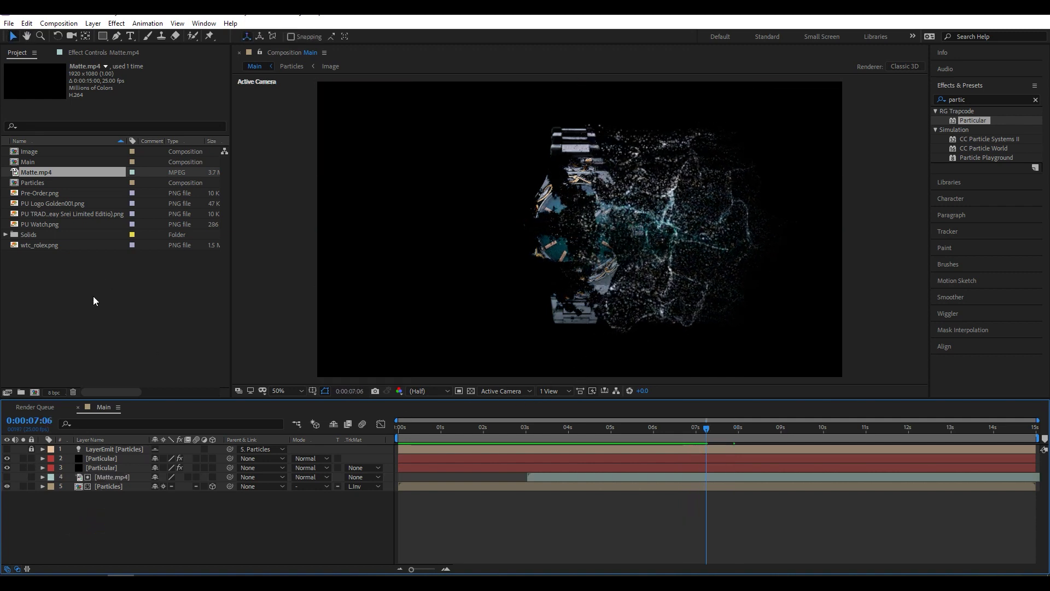
click(41, 276)
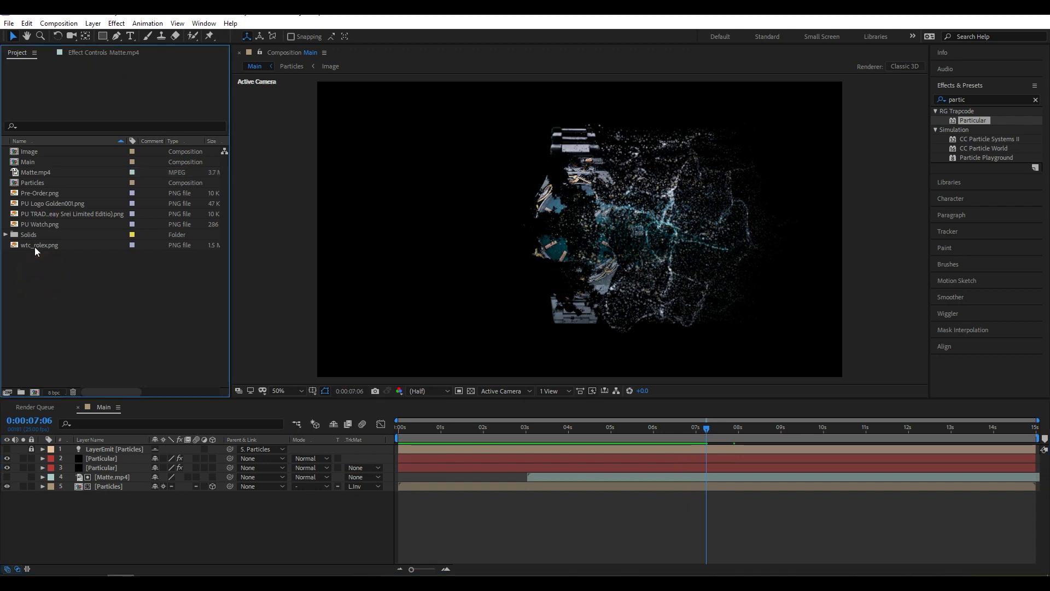
- Add PU Logo Golden001.png to the Main composition and select the logo layer
click(34, 205)
drag(41, 202, 43, 526)
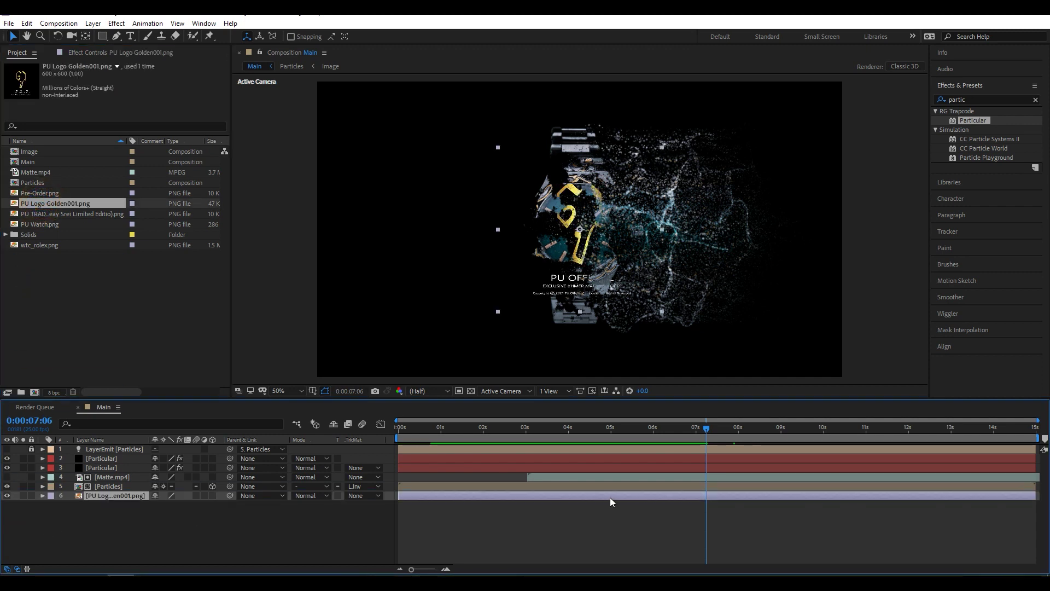
click(552, 477)
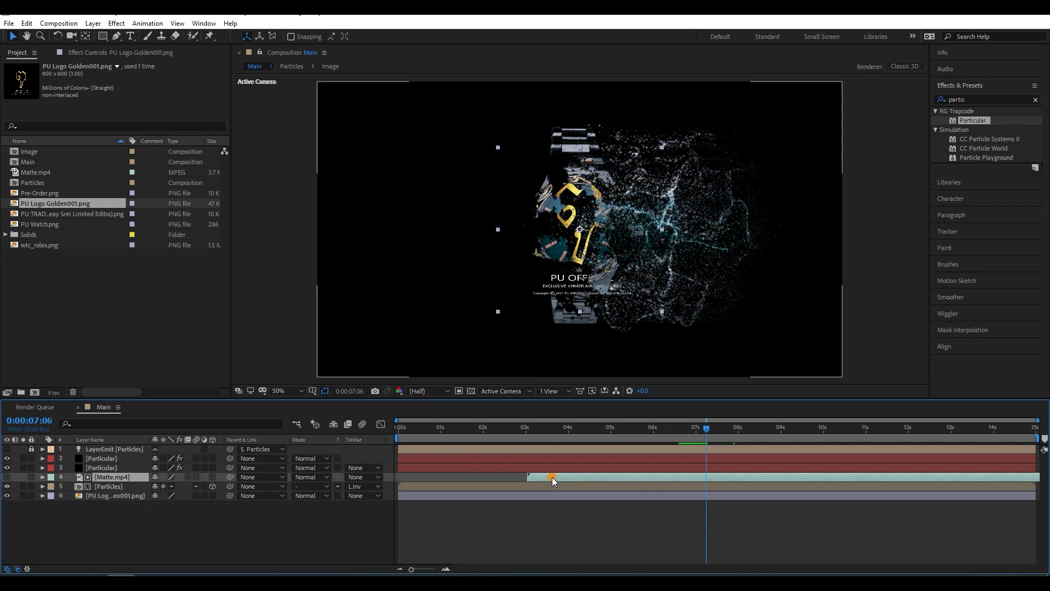
click(516, 496)
click(125, 496)
click(651, 497)
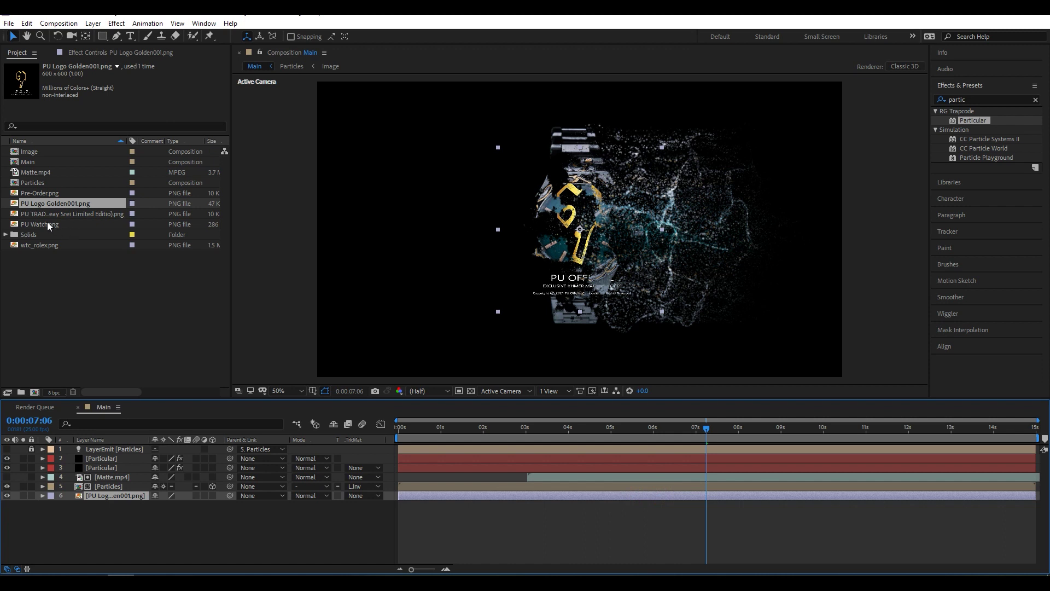
- Add another Matte.mp4 layer above the logo and time-reverse it
drag(35, 173, 52, 491)
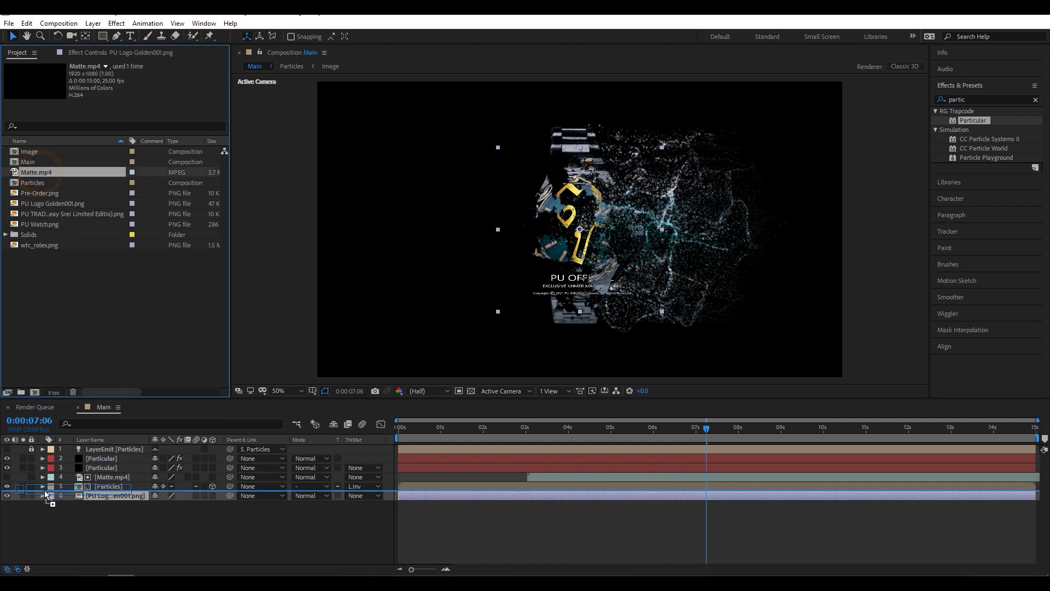
mouse_move(409, 499)
mouse_down()
mouse_move(539, 496)
mouse_move(423, 499)
mouse_up()
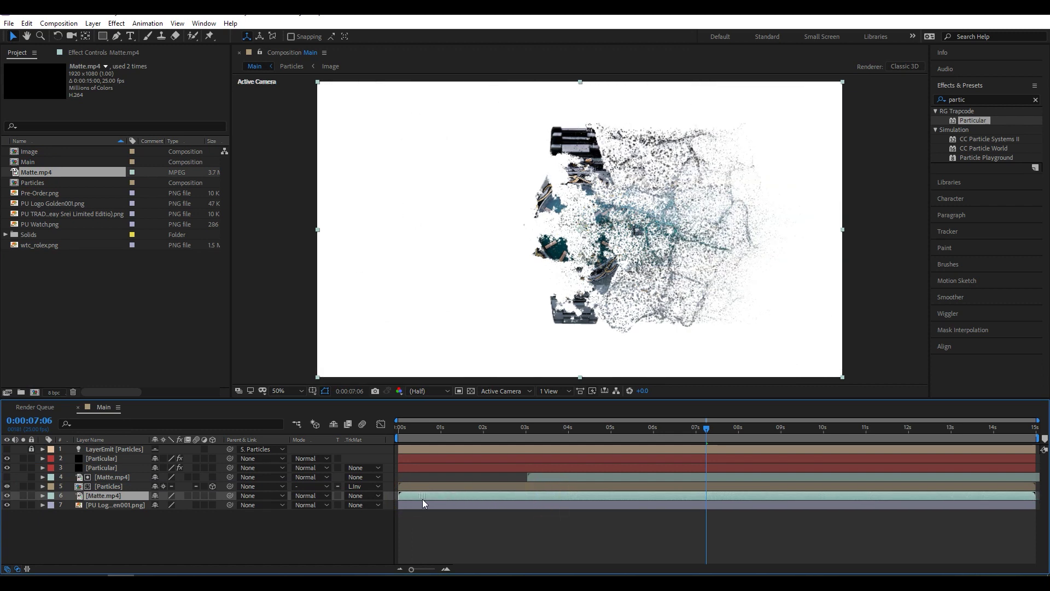
right_click(98, 498)
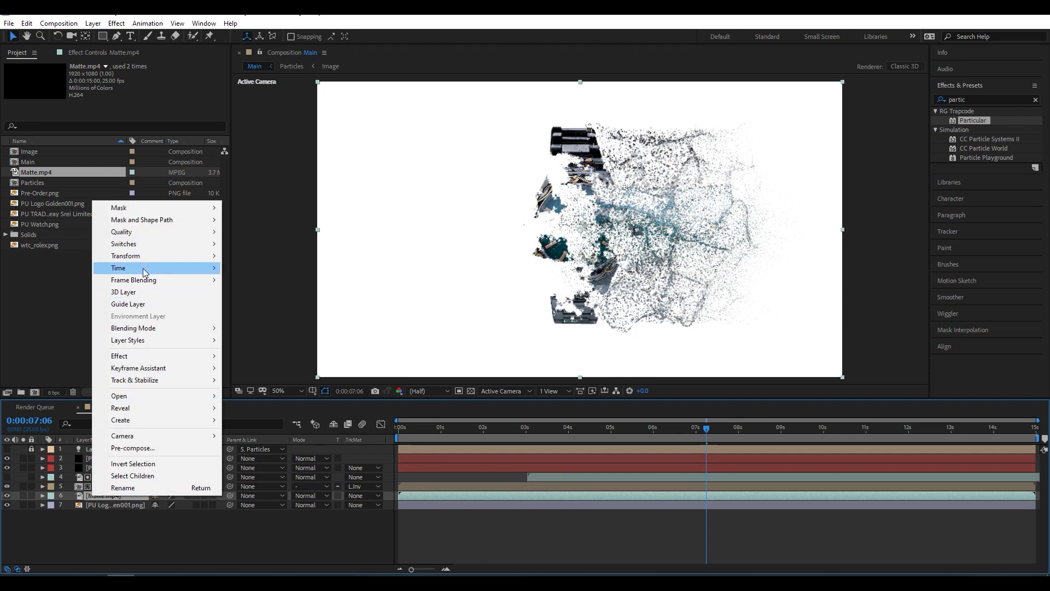
mouse_move(146, 268)
click(254, 279)
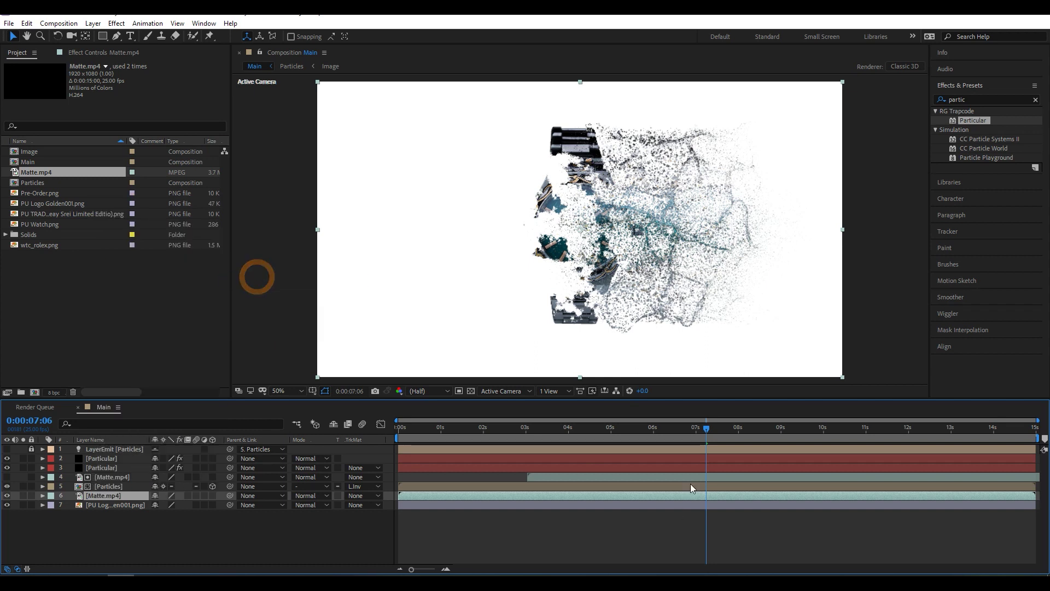
- Make the logo use the reversed matte as a Luma Inverted matte and scrub to check it
click(365, 505)
click(372, 496)
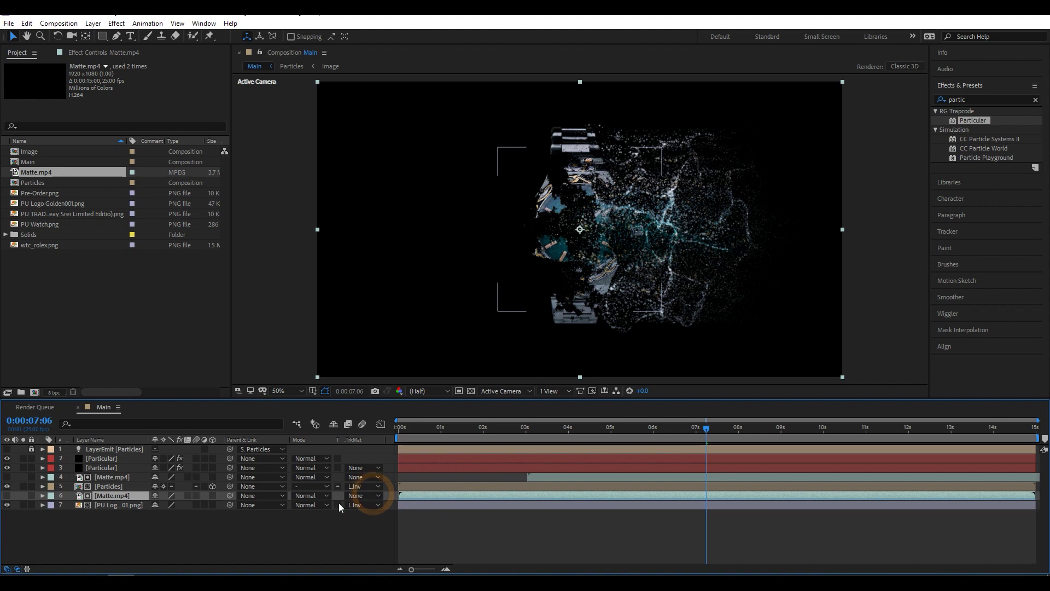
mouse_move(701, 428)
mouse_down()
mouse_move(1004, 430)
mouse_move(860, 430)
mouse_up()
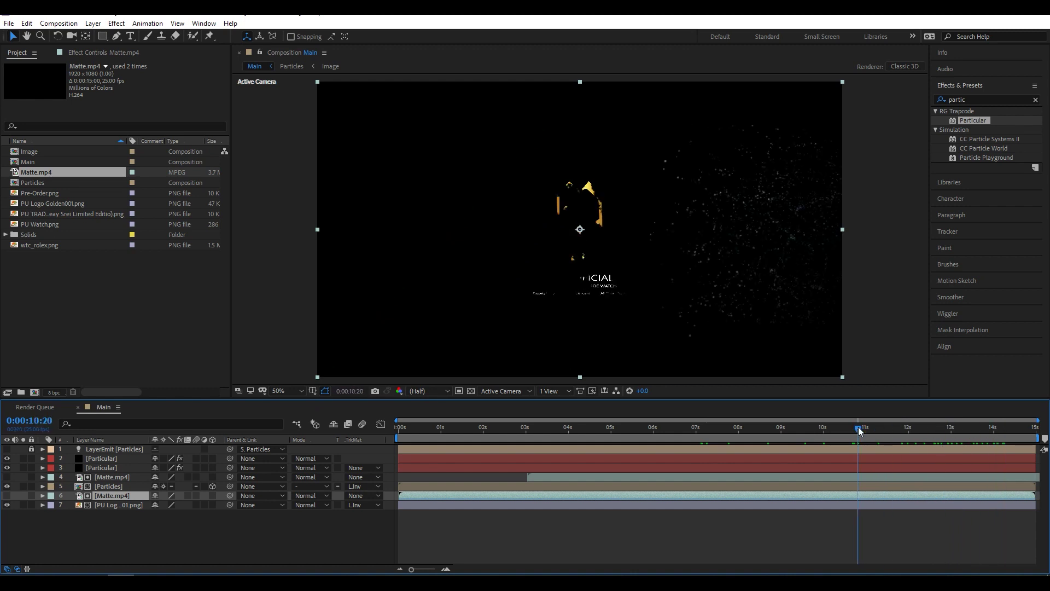
click(462, 427)
mouse_move(462, 427)
mouse_down()
mouse_move(493, 427)
mouse_move(392, 432)
mouse_move(448, 425)
mouse_move(402, 430)
mouse_move(424, 429)
mouse_up()
- Add the PU TRADITIONAL text image to the Main composition as a new layer
click(27, 262)
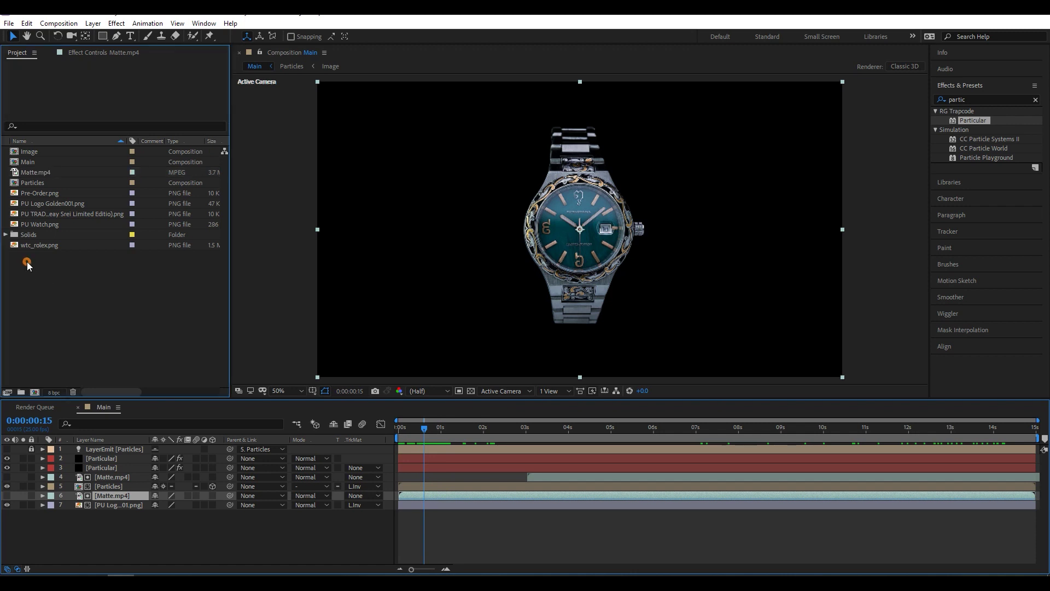
click(37, 225)
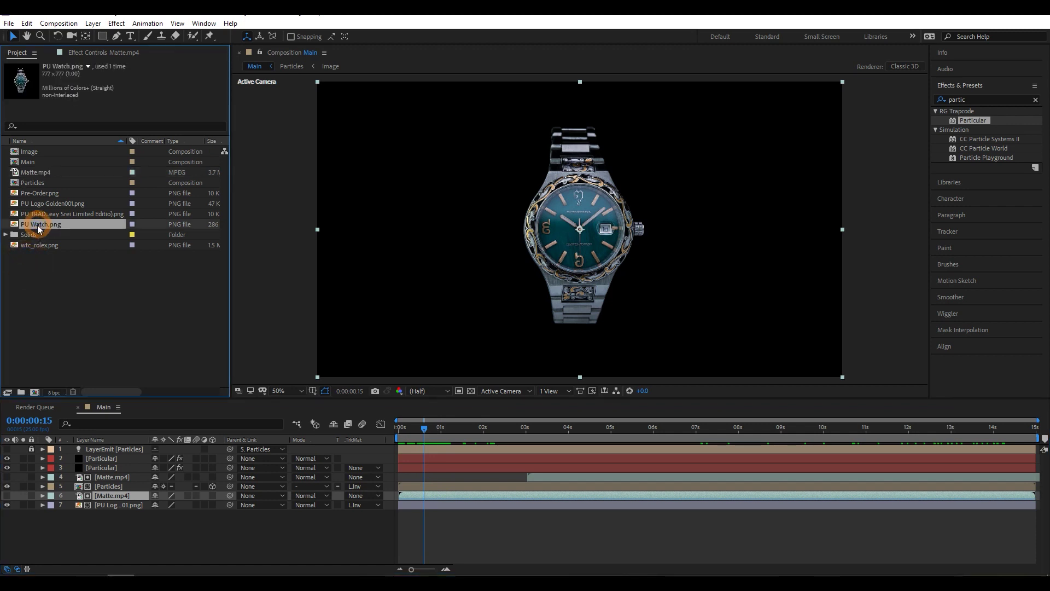
click(40, 215)
drag(40, 211, 49, 535)
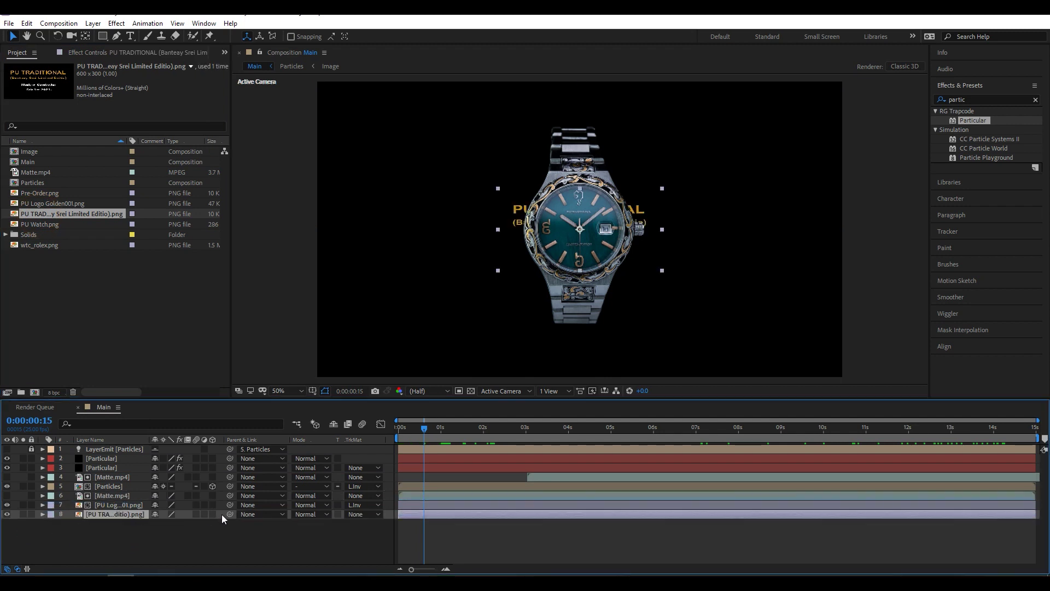
- Move the PU TRADITIONAL text right of the watch and scale it to 68%
key(p)
drag(157, 524, 263, 541)
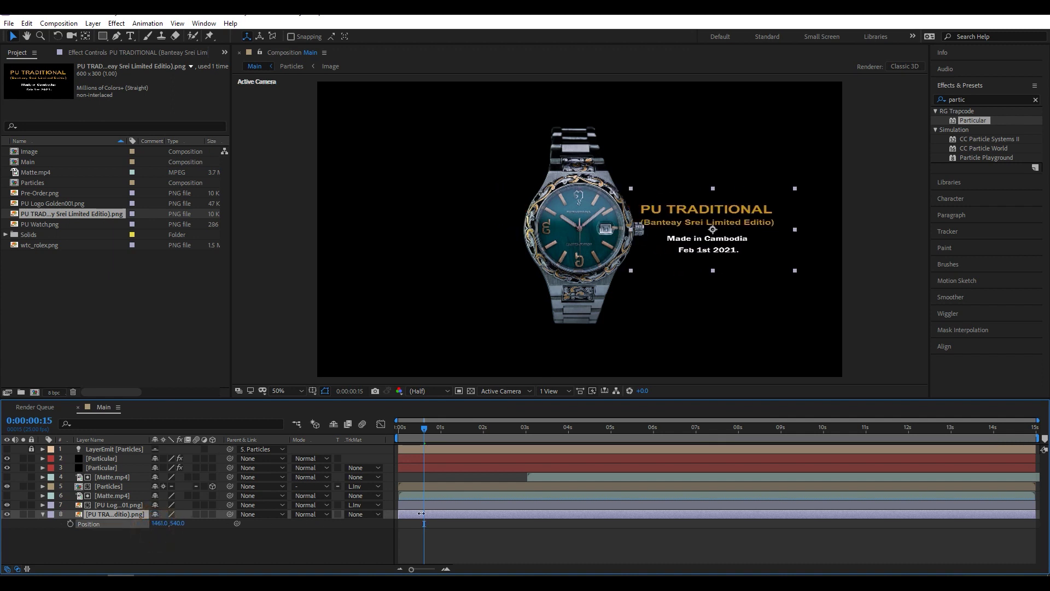
key(s)
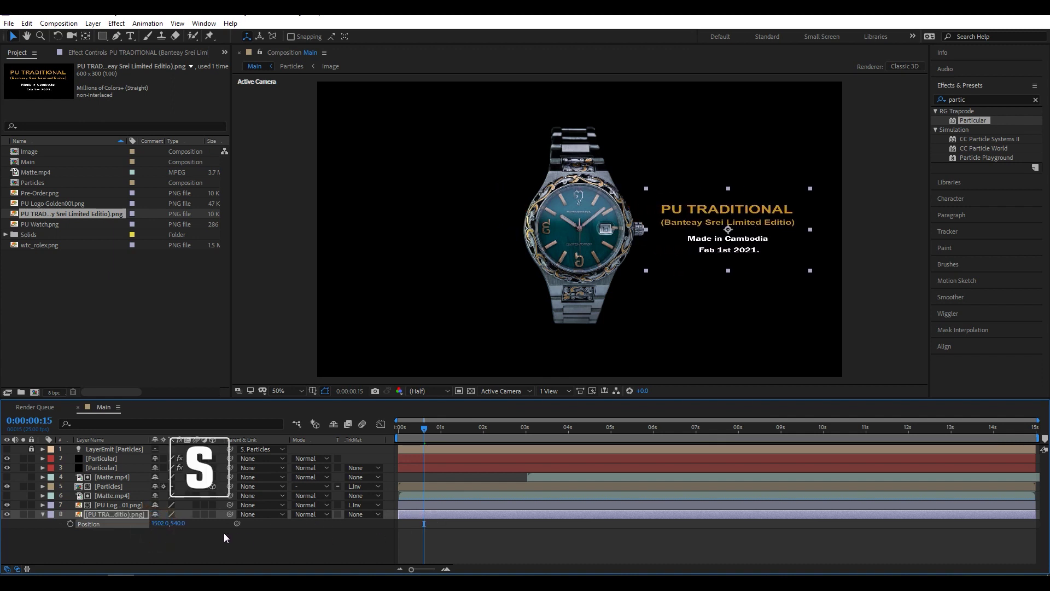
drag(167, 524, 154, 529)
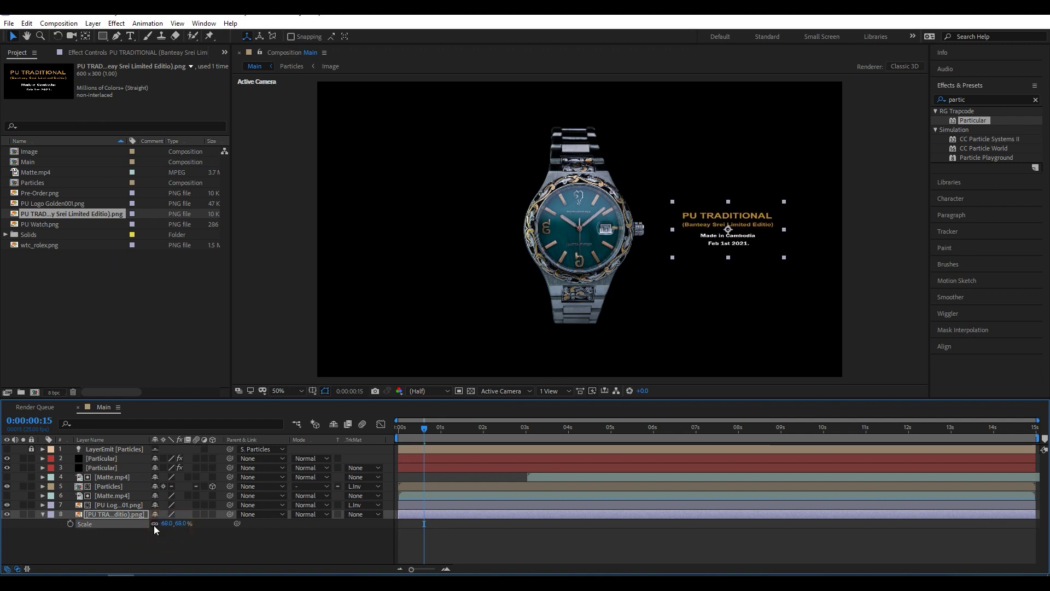
- Turn on Title/Action Safe guides and place the text in the upper right inside them
click(313, 391)
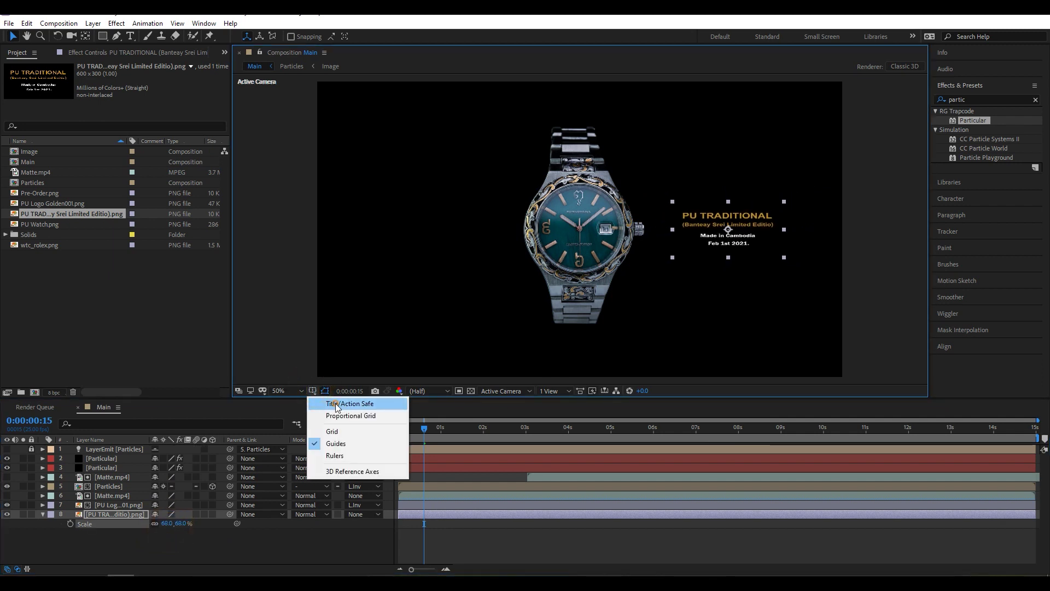
click(335, 404)
mouse_move(713, 231)
mouse_down()
mouse_move(666, 169)
mouse_move(673, 161)
mouse_up()
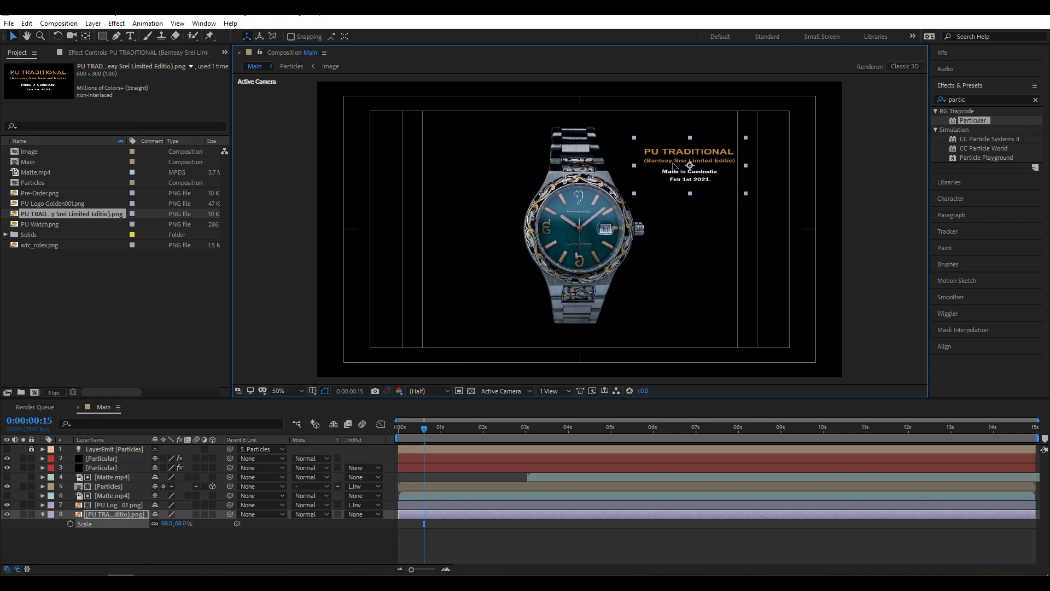
drag(674, 161, 675, 163)
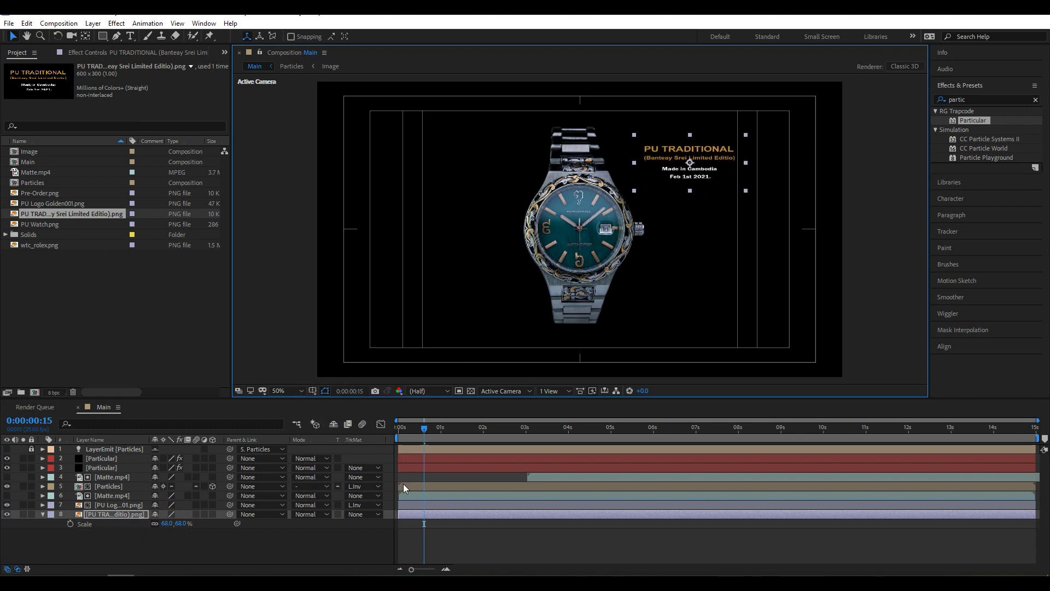
- Add a Position keyframe for PU TRADITIONAL at 23 frames, then return to frame 6
drag(426, 429, 442, 430)
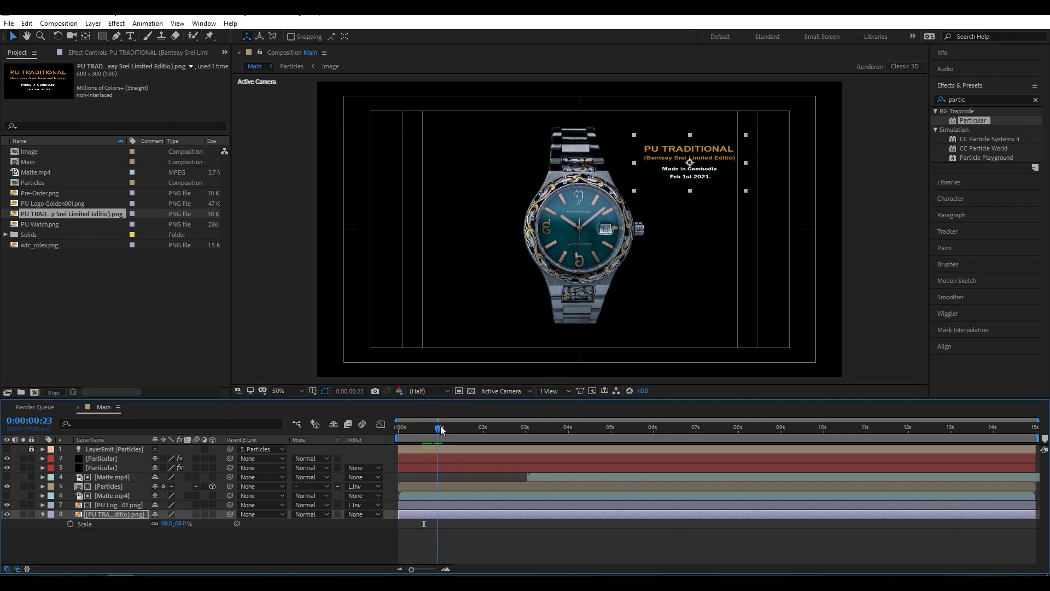
click(108, 514)
key(p)
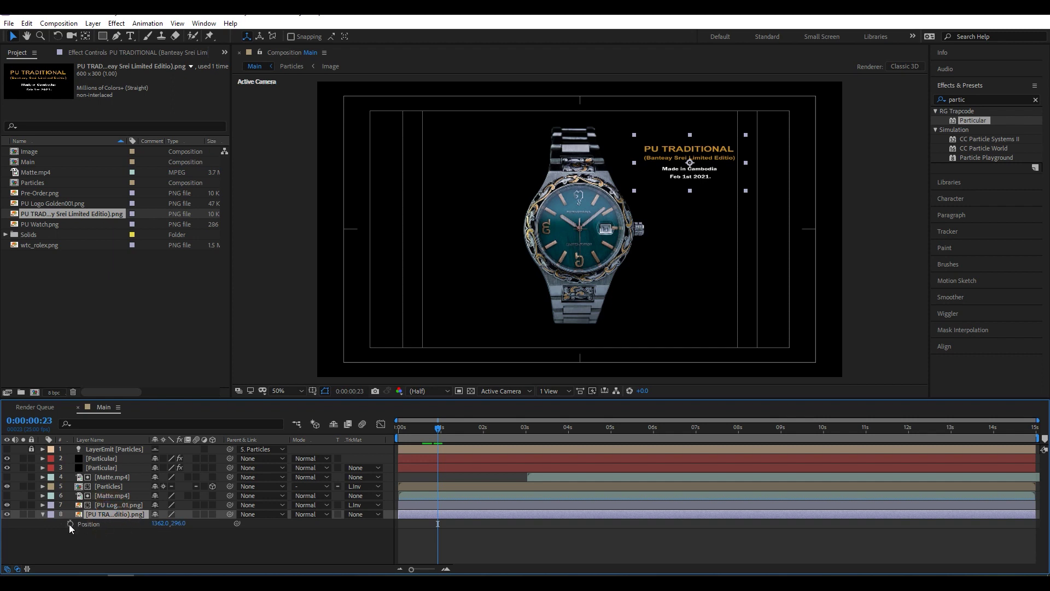
click(69, 524)
drag(438, 434, 413, 438)
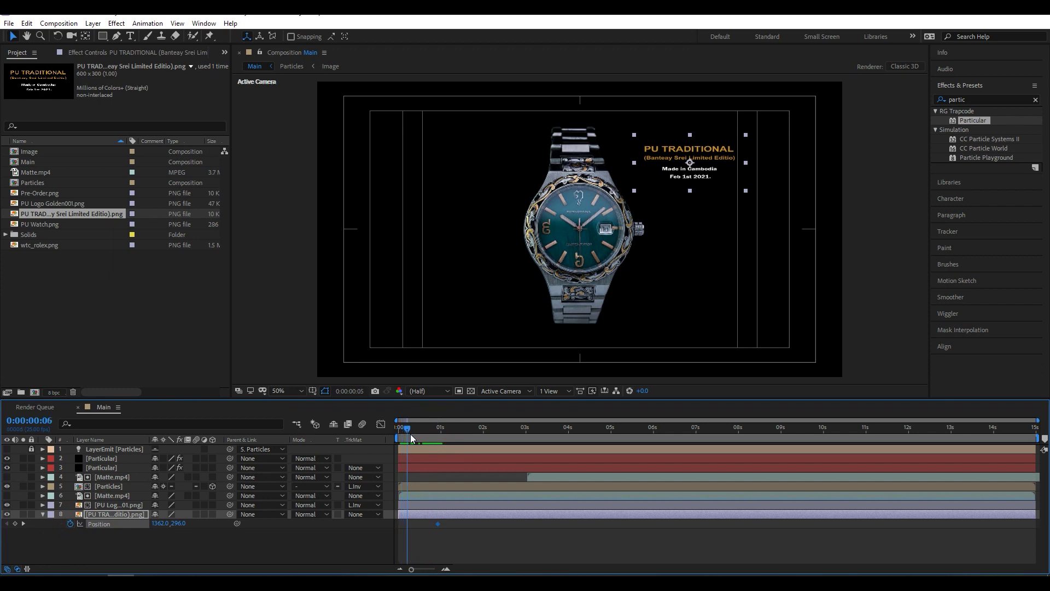
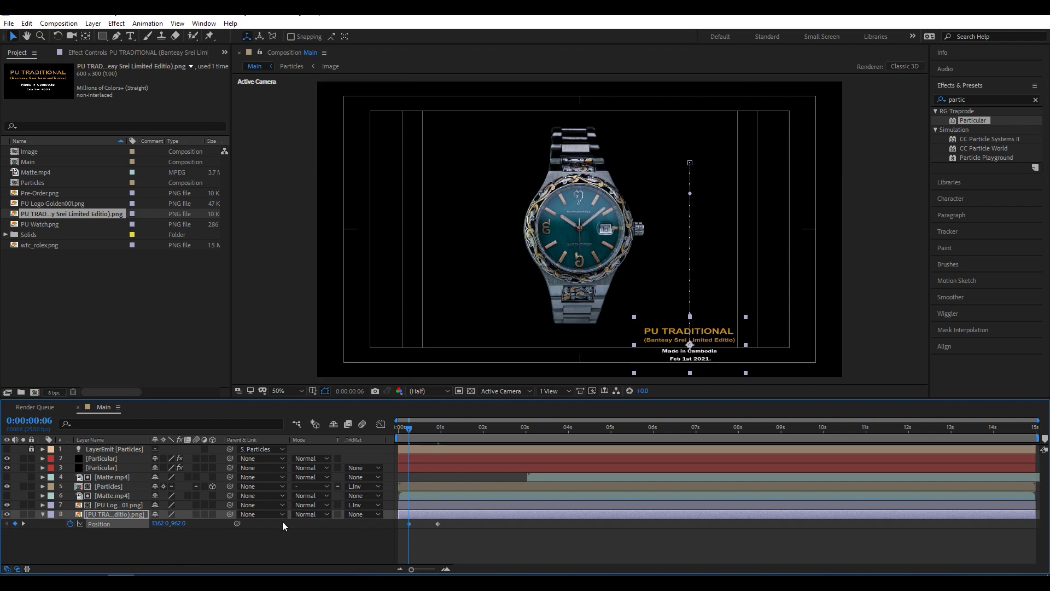
- Add a Position keyframe at about 6 seconds raising the text to Y 107, then select all four keyframes
drag(409, 428, 614, 433)
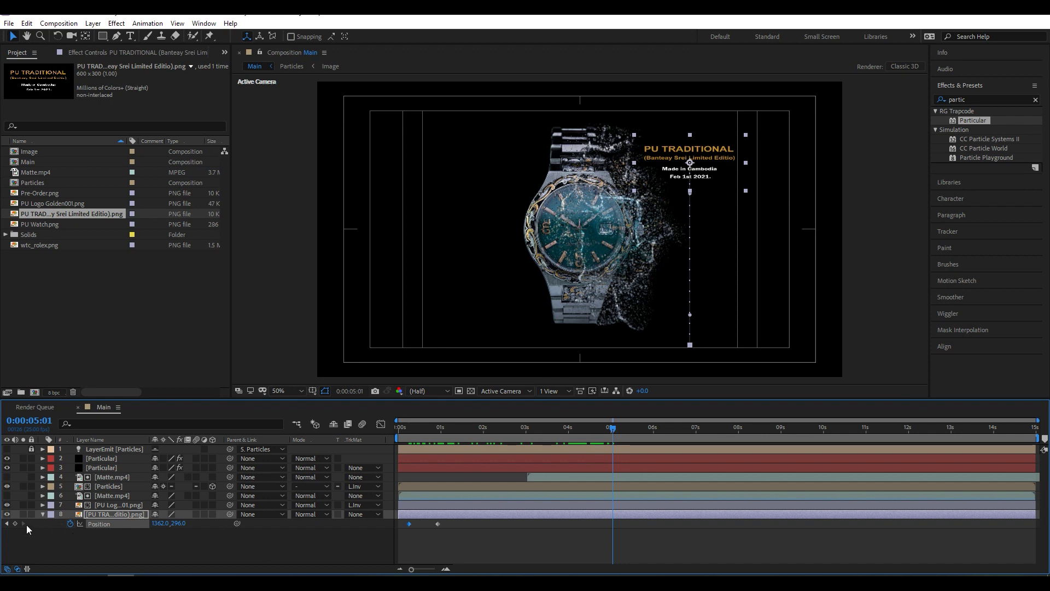
drag(613, 428, 652, 428)
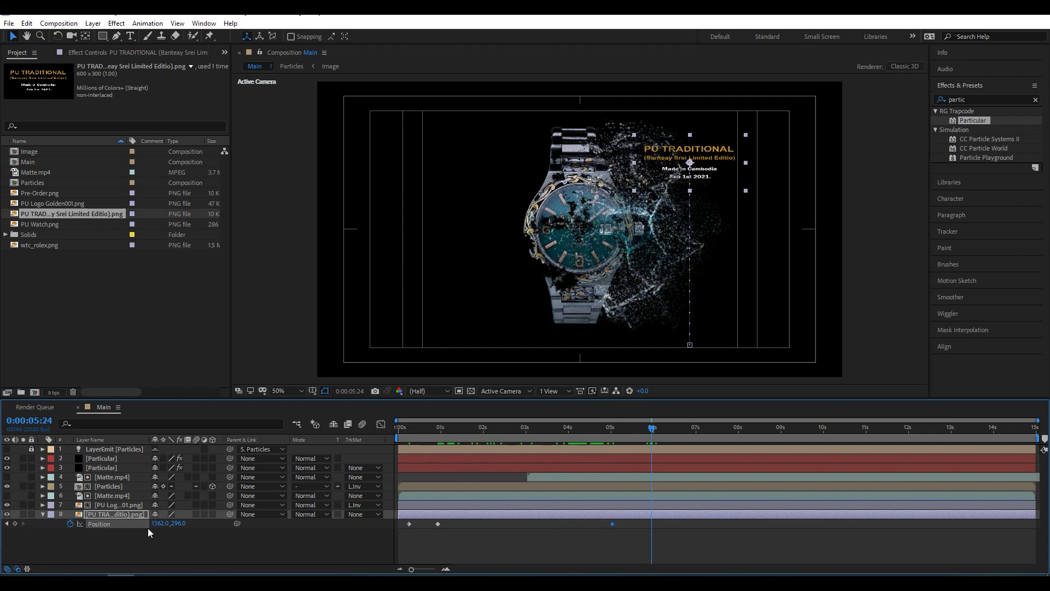
drag(177, 523, 81, 517)
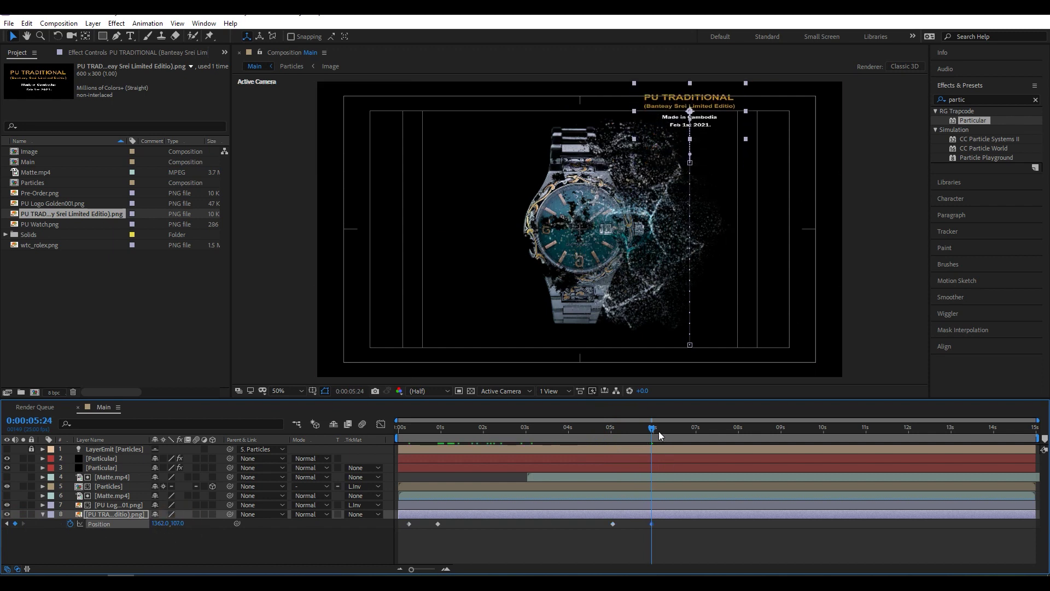
drag(652, 427, 412, 444)
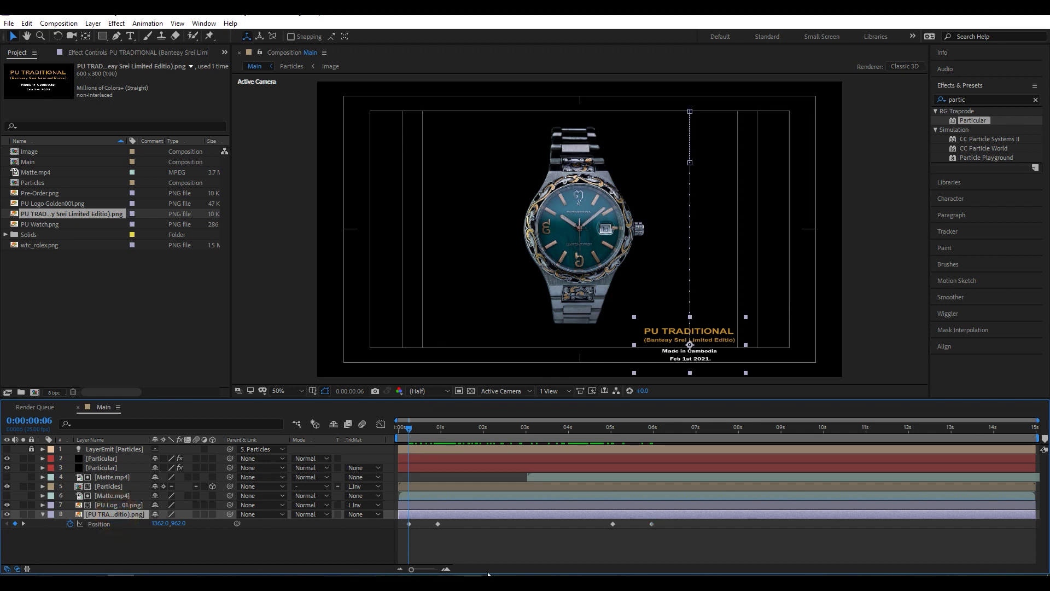
drag(497, 542, 405, 520)
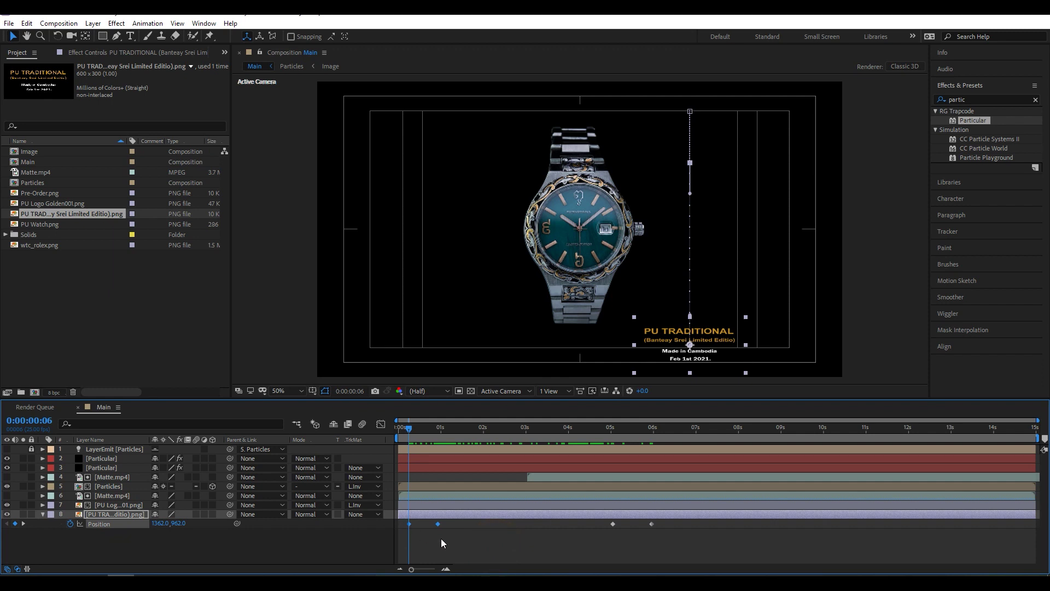
drag(771, 533, 397, 523)
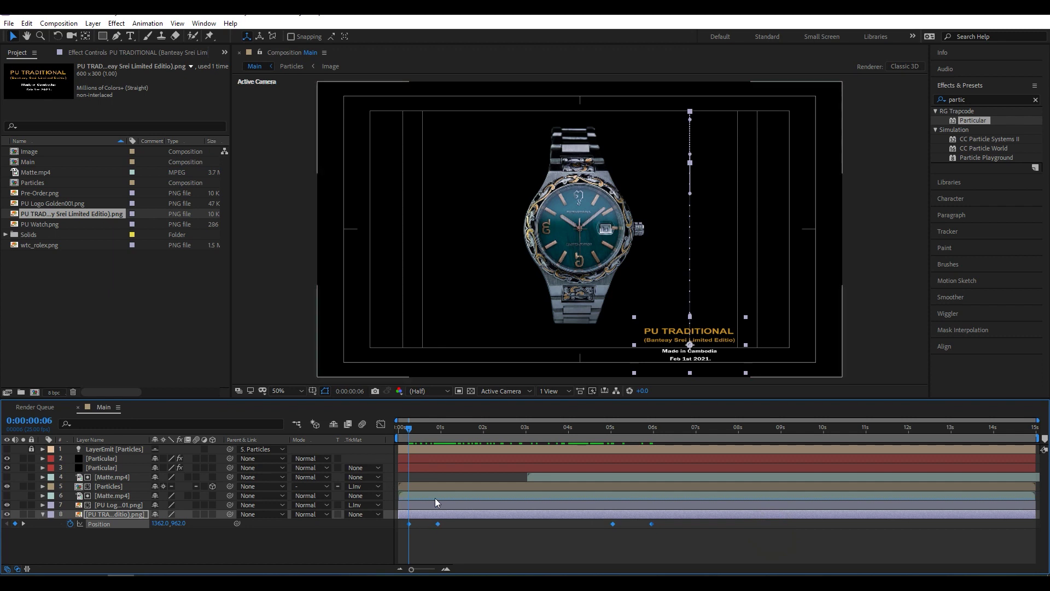
- Apply Easy Ease to the Position keyframes, steepen the speed curve in the Graph Editor, and preview
key(F9)
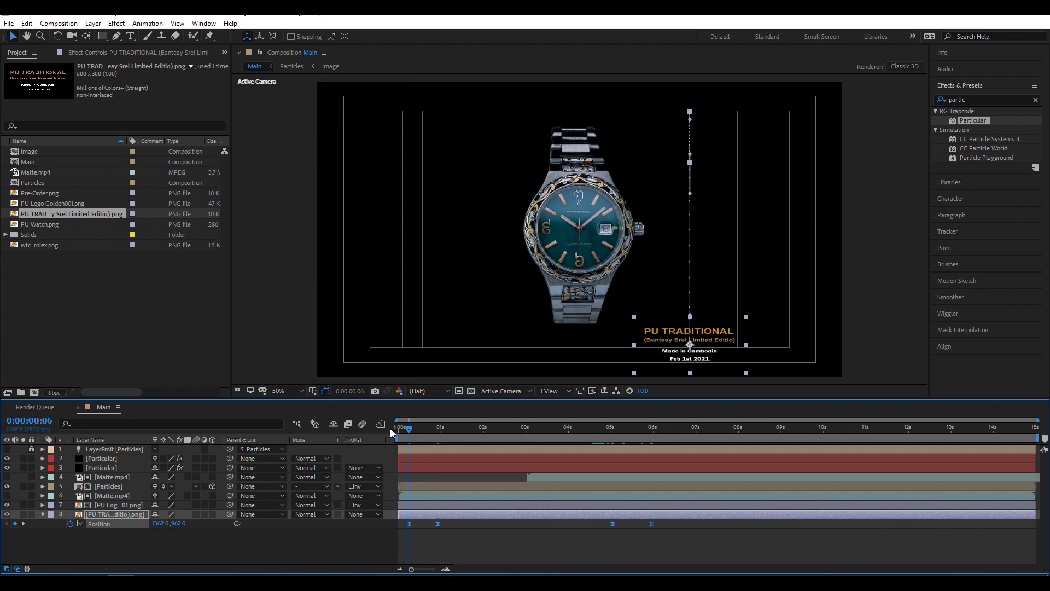
click(380, 424)
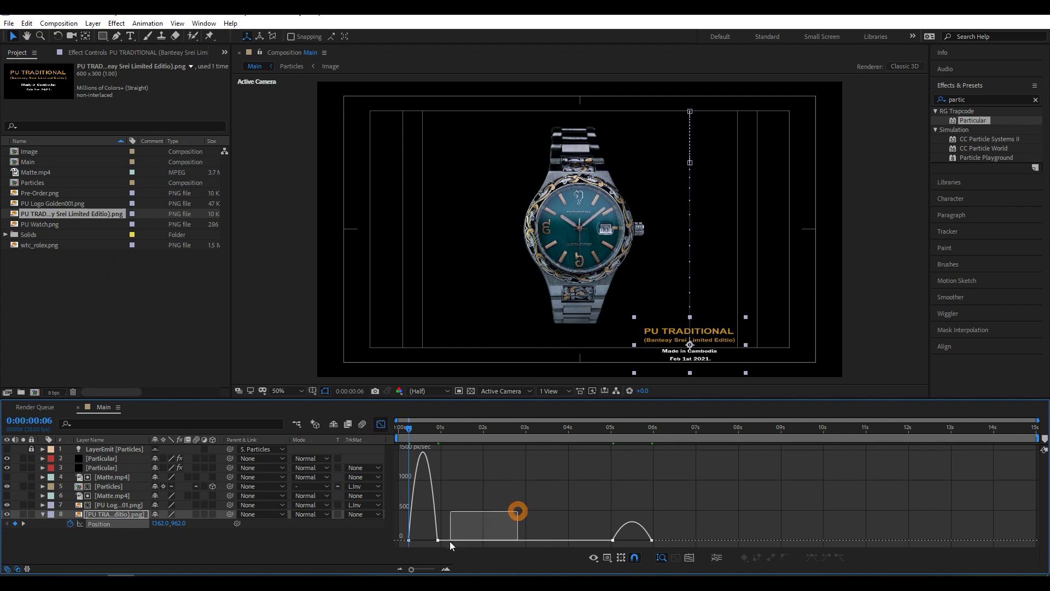
double_click(432, 540)
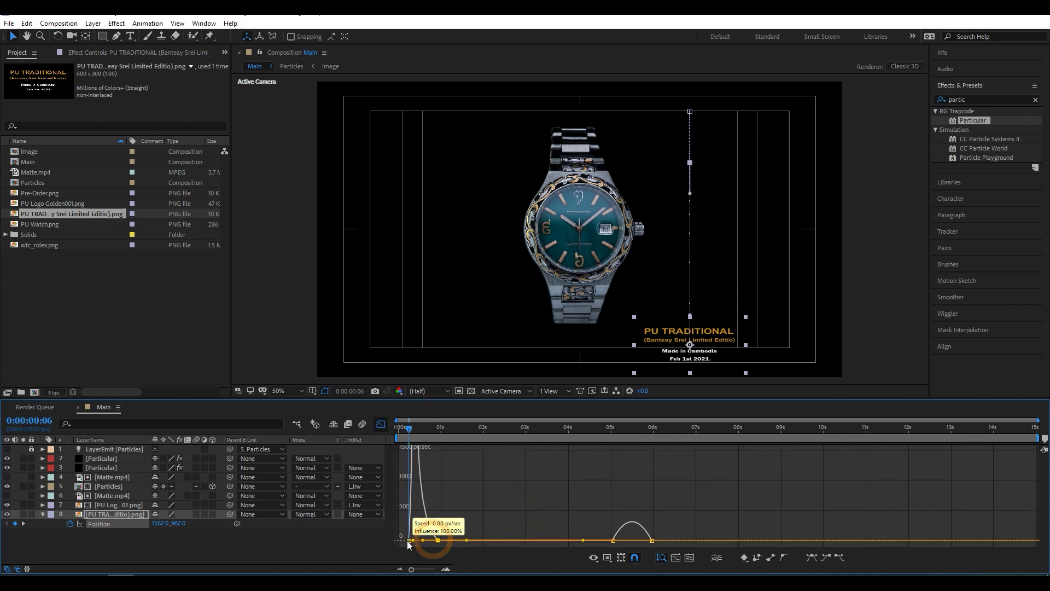
mouse_move(691, 516)
mouse_down()
mouse_move(646, 547)
mouse_move(612, 543)
mouse_up()
click(609, 481)
click(607, 488)
key(space)
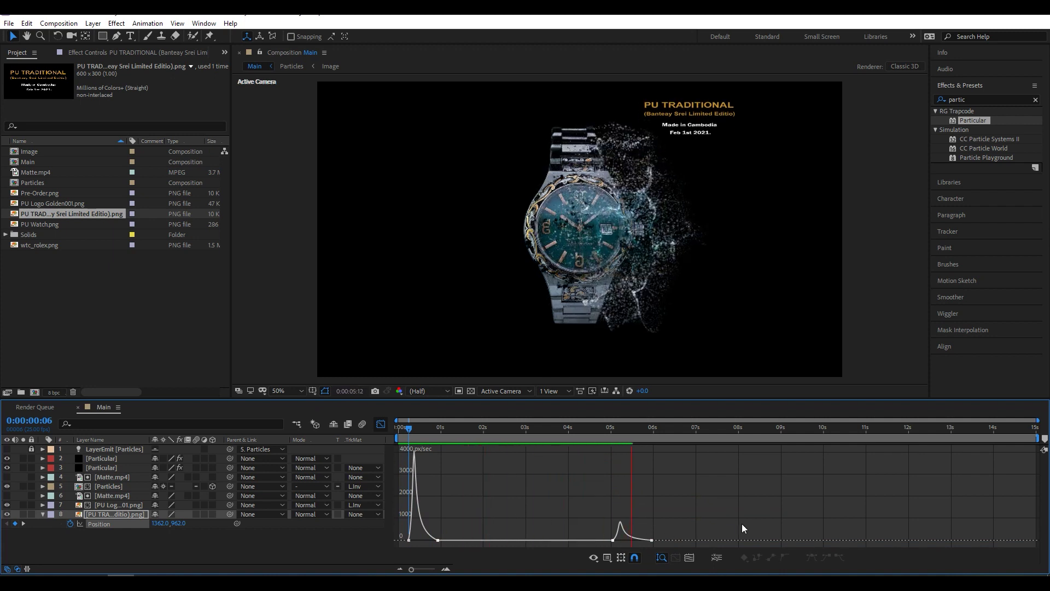
key(space)
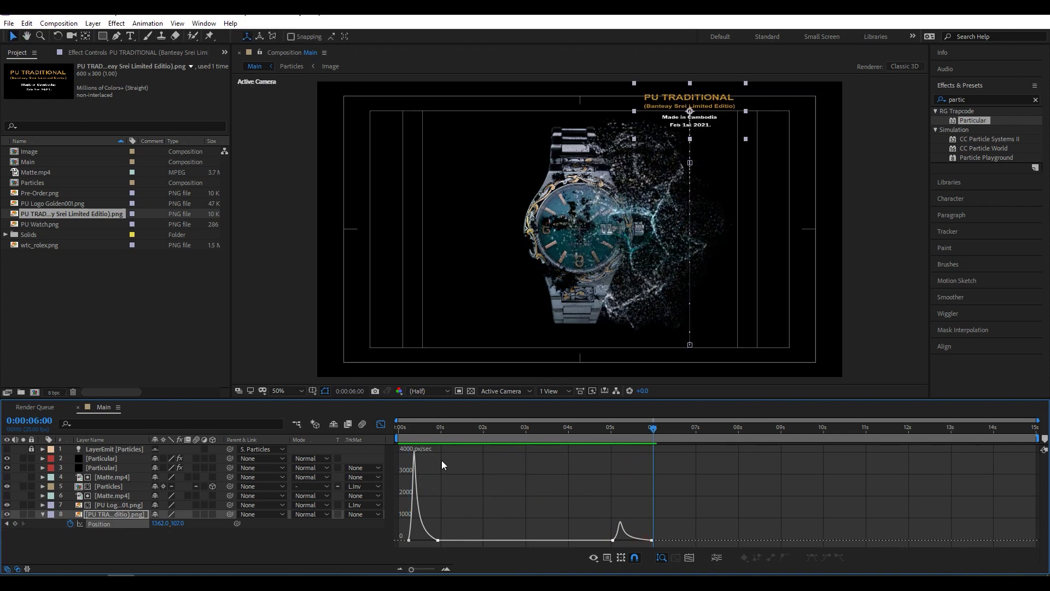
- Move the second Position keyframe to 0:00:01:11 and the third one earlier, then scrub back to the start
click(382, 425)
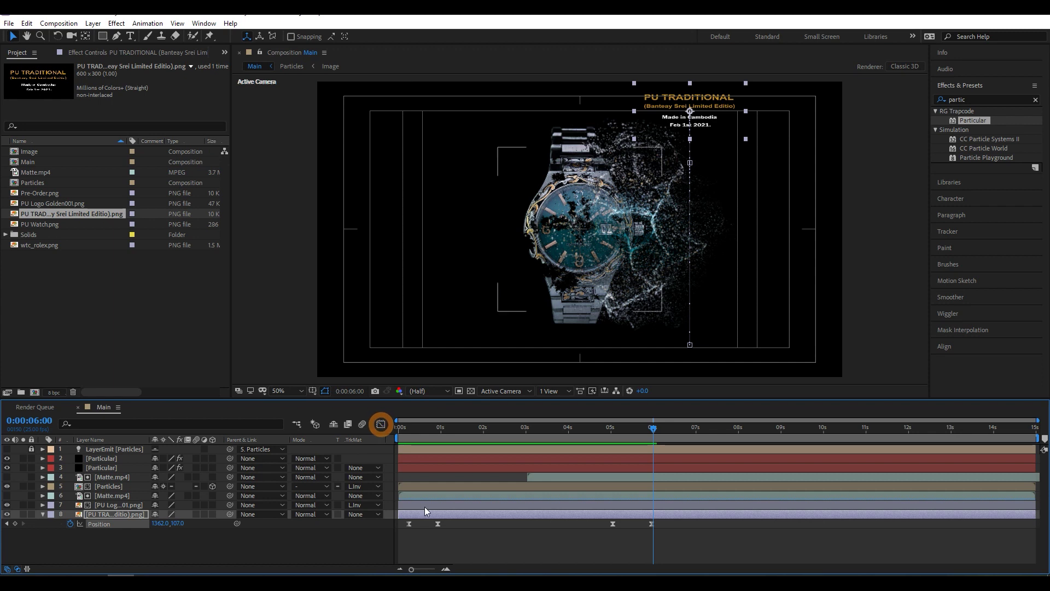
click(437, 524)
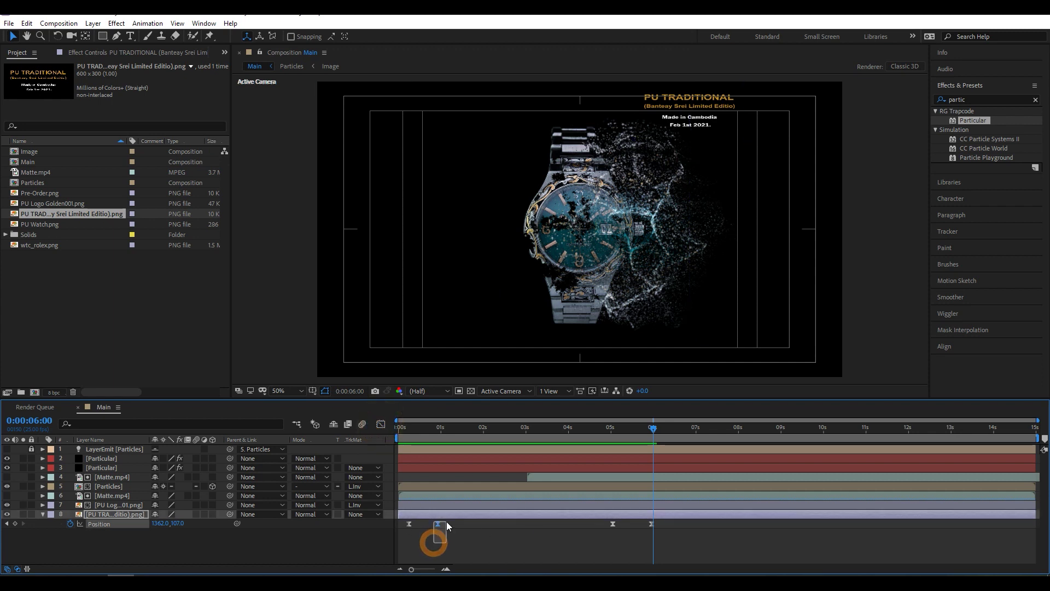
drag(438, 524, 452, 524)
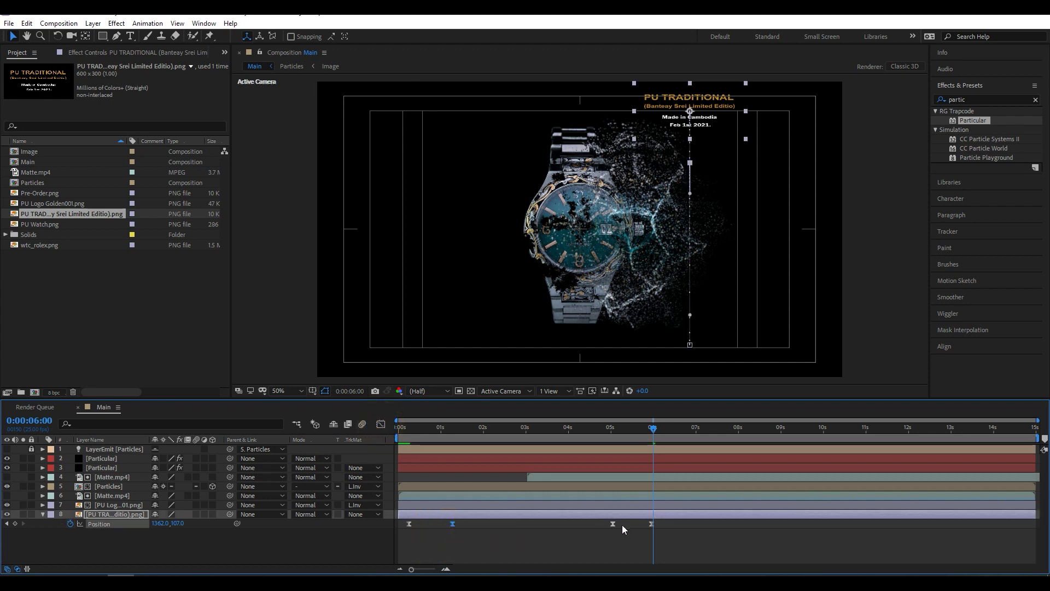
drag(613, 523, 594, 523)
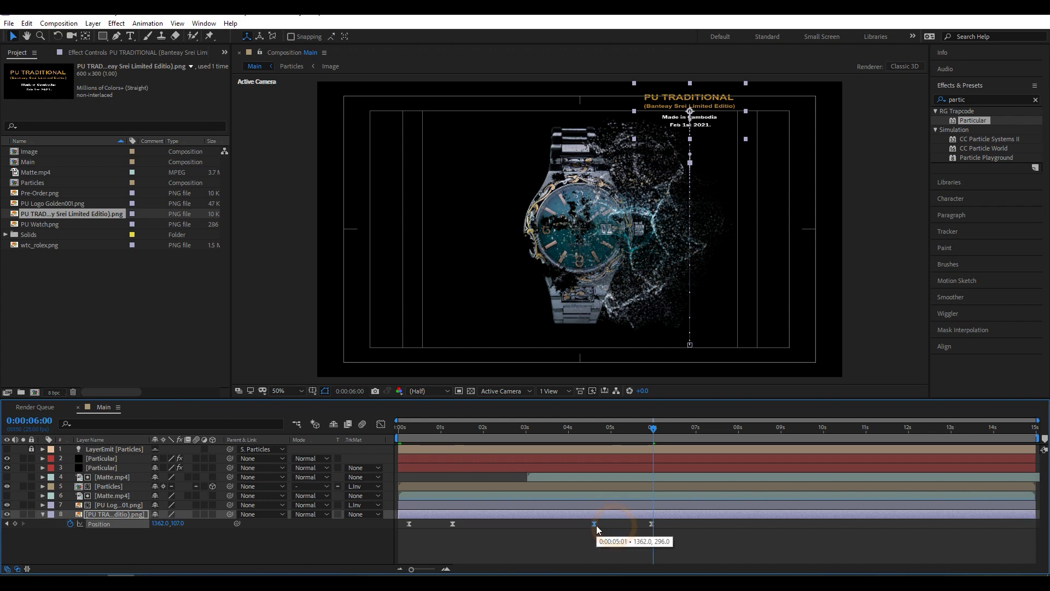
drag(452, 523, 459, 524)
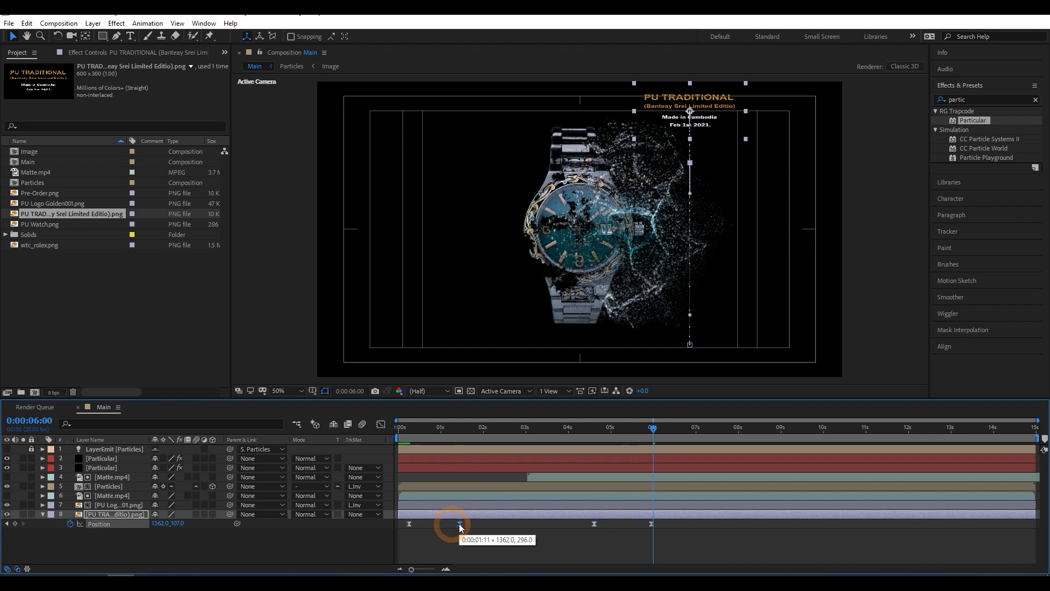
click(647, 434)
drag(646, 435, 408, 441)
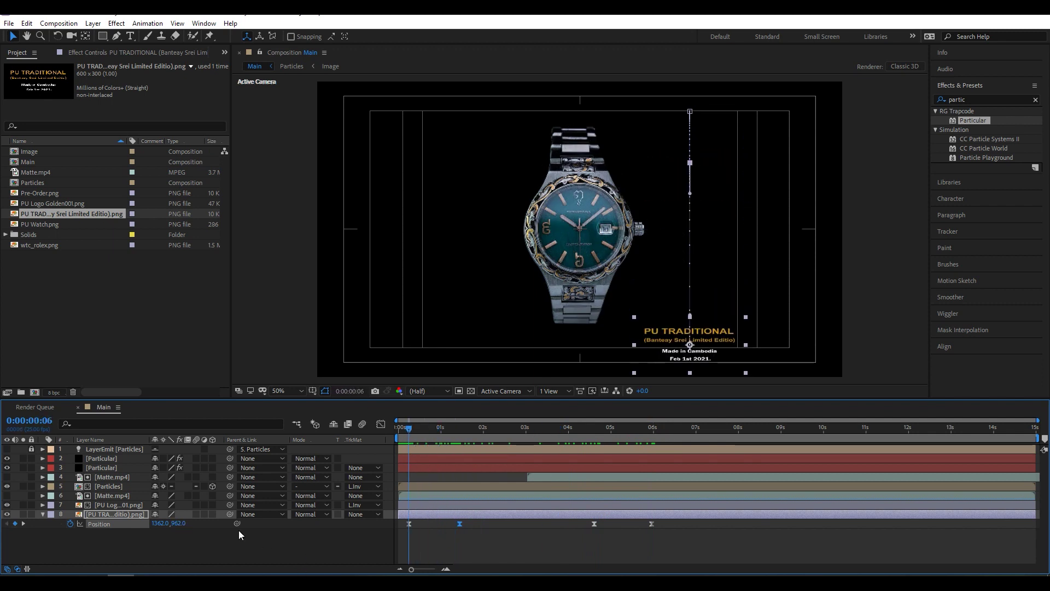
- Keyframe the title's Opacity from 0% at the start to 100% at 0:00:01:09 and preview the fade-in
key(t)
click(69, 524)
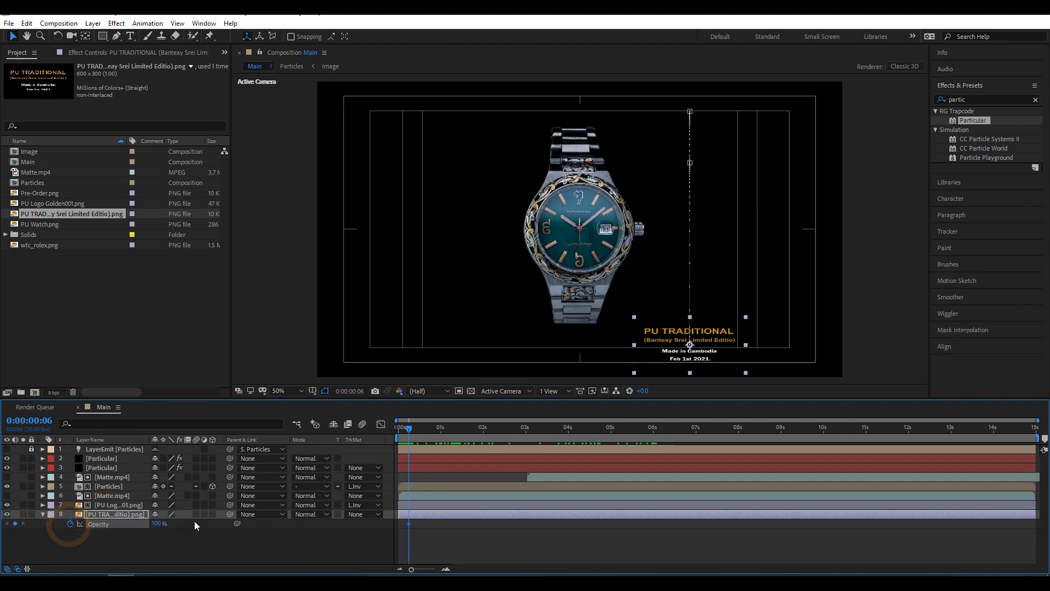
drag(412, 435, 460, 436)
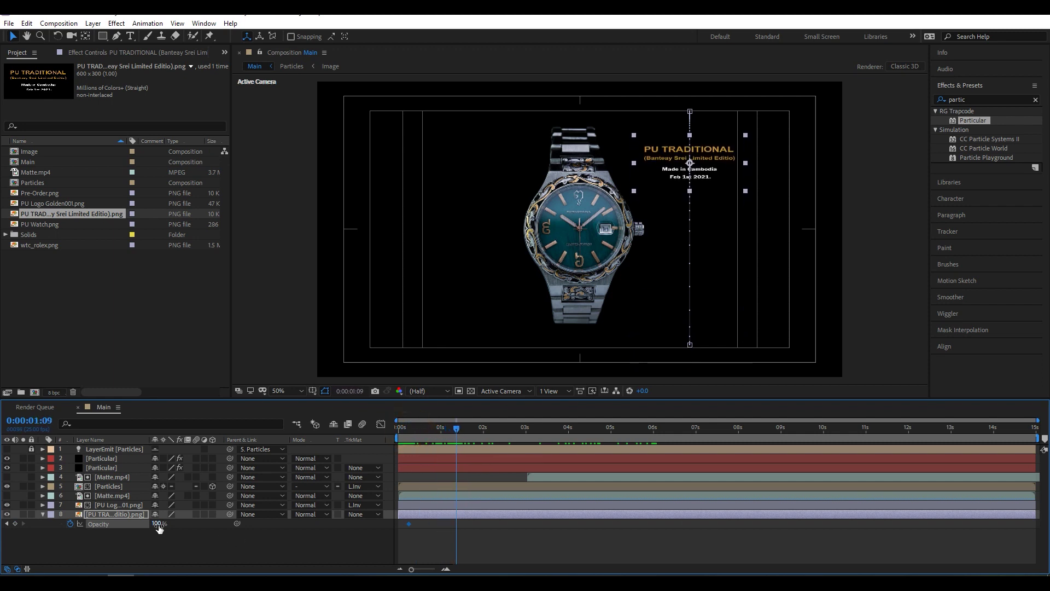
click(18, 524)
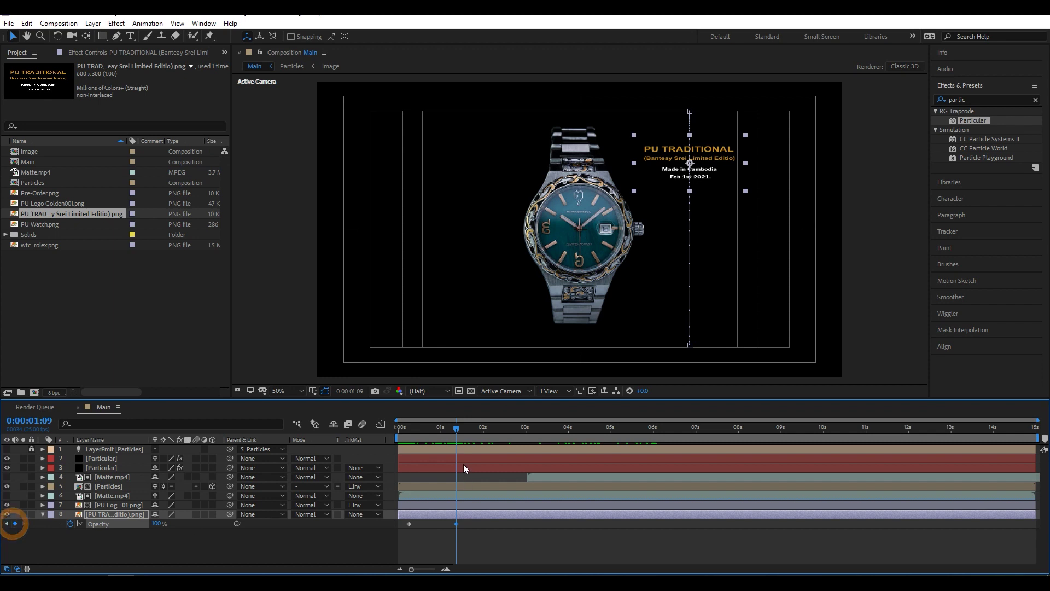
drag(458, 427, 412, 433)
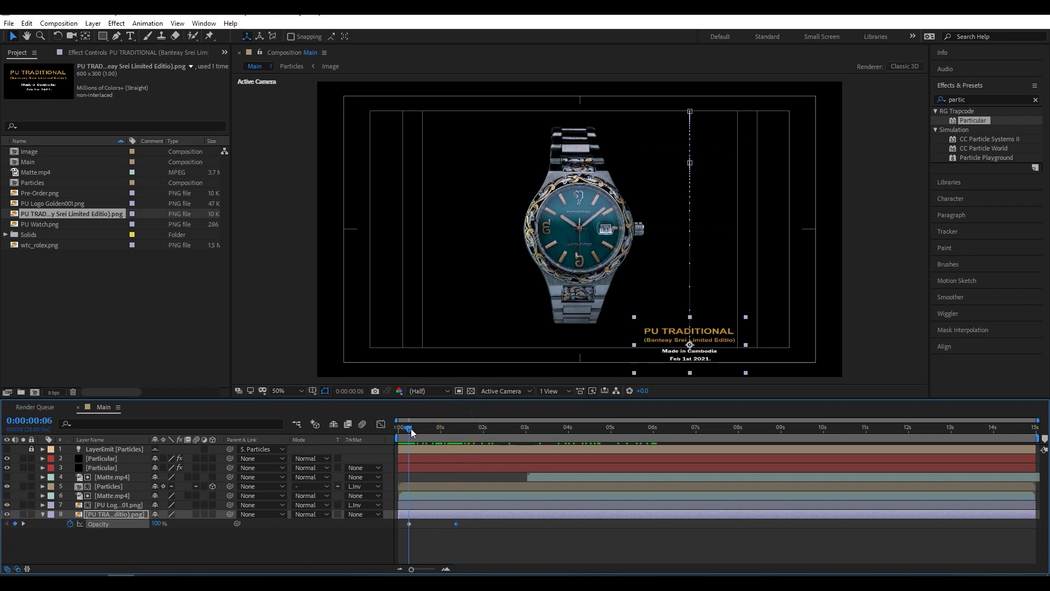
click(155, 524)
text(0)
key(Return)
drag(409, 434, 398, 433)
key(space)
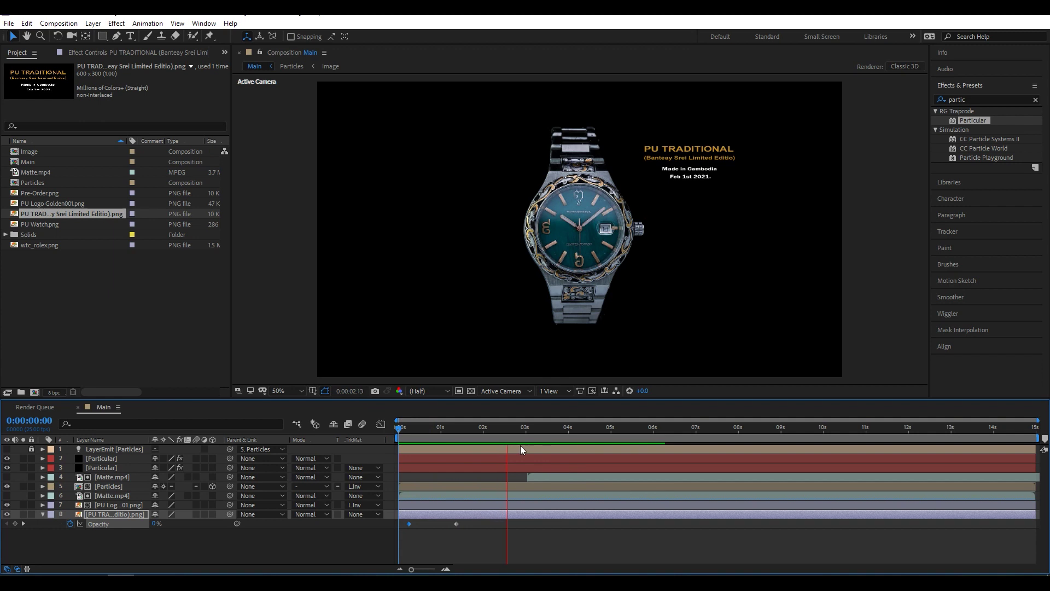
- Add Opacity keyframes of 100% at 0:00:04:22 and 0% at 0:00:05:20, preview, and select all four
drag(528, 430, 609, 433)
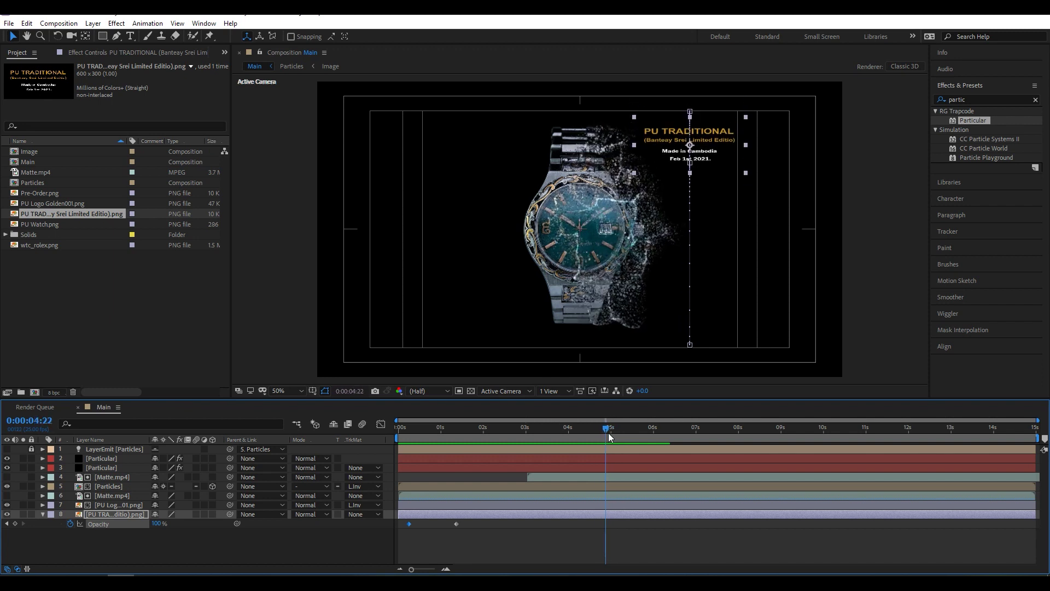
click(15, 523)
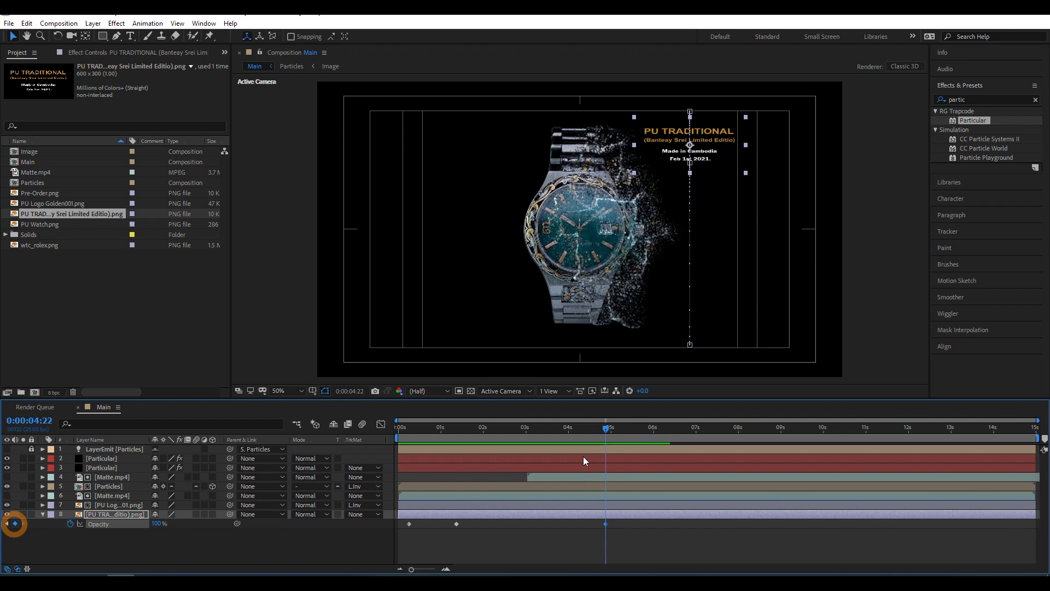
drag(605, 429, 645, 429)
click(158, 524)
text(0)
key(Return)
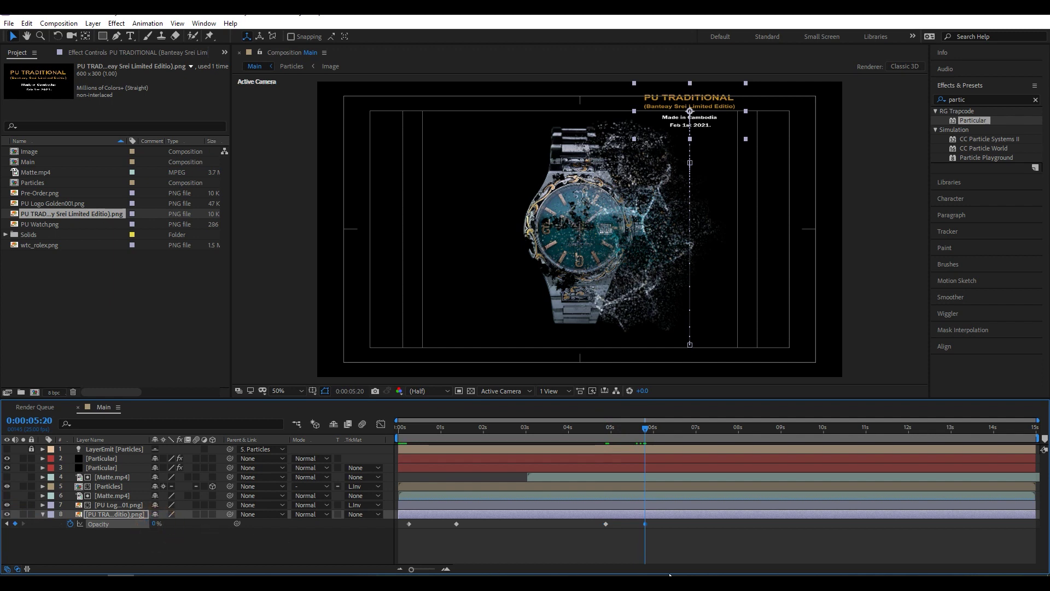
key(space)
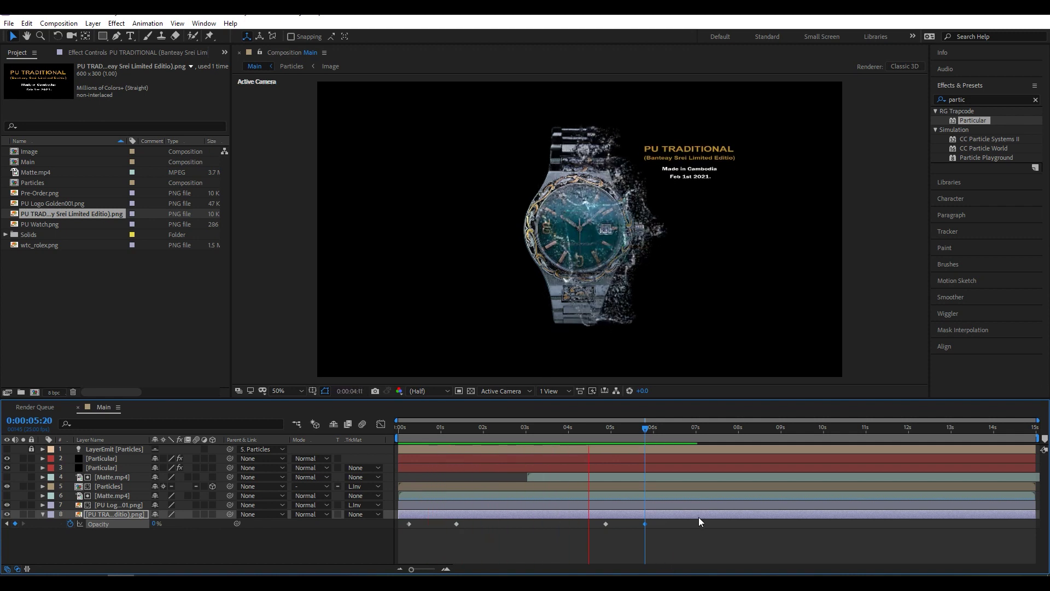
key(space)
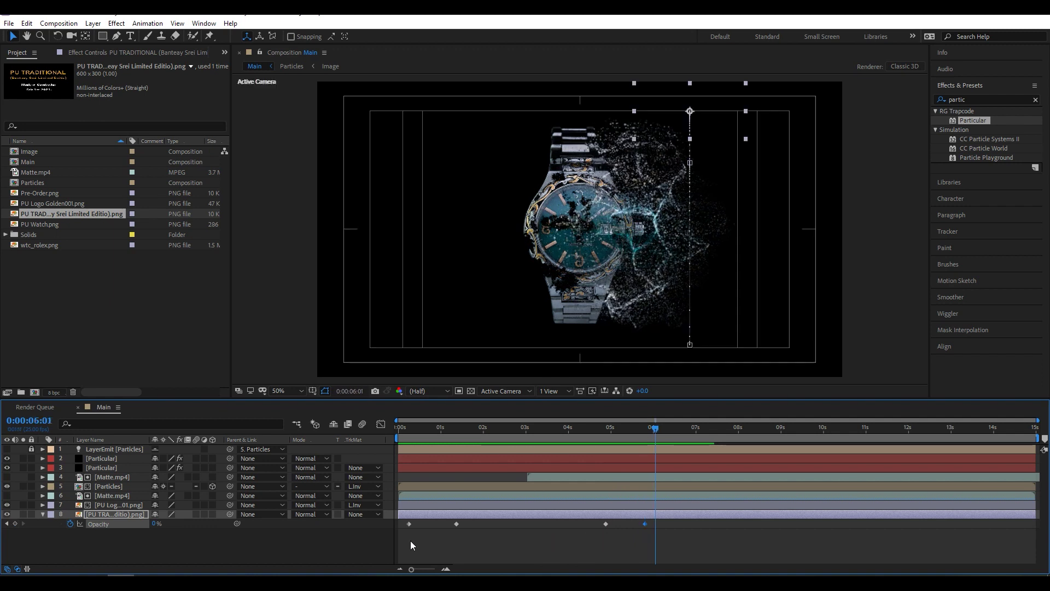
drag(403, 535, 659, 524)
- Ease the title's Opacity keyframes and sharpen the fade-in curve in the Graph Editor
key(F9)
click(382, 424)
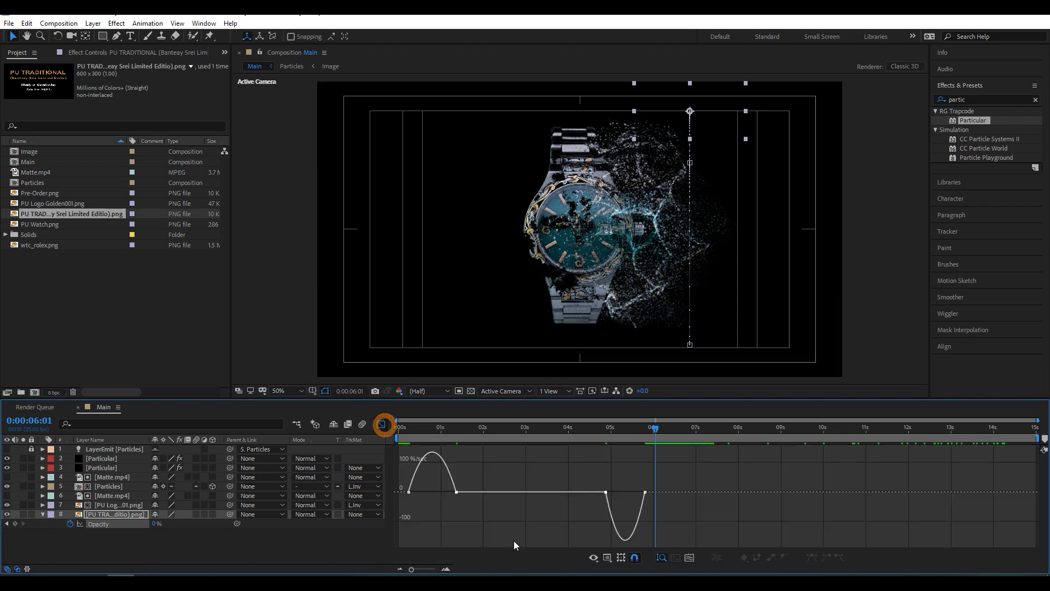
click(666, 480)
mouse_move(657, 486)
mouse_down()
mouse_move(583, 500)
mouse_move(623, 492)
mouse_up()
click(429, 497)
drag(450, 472, 437, 472)
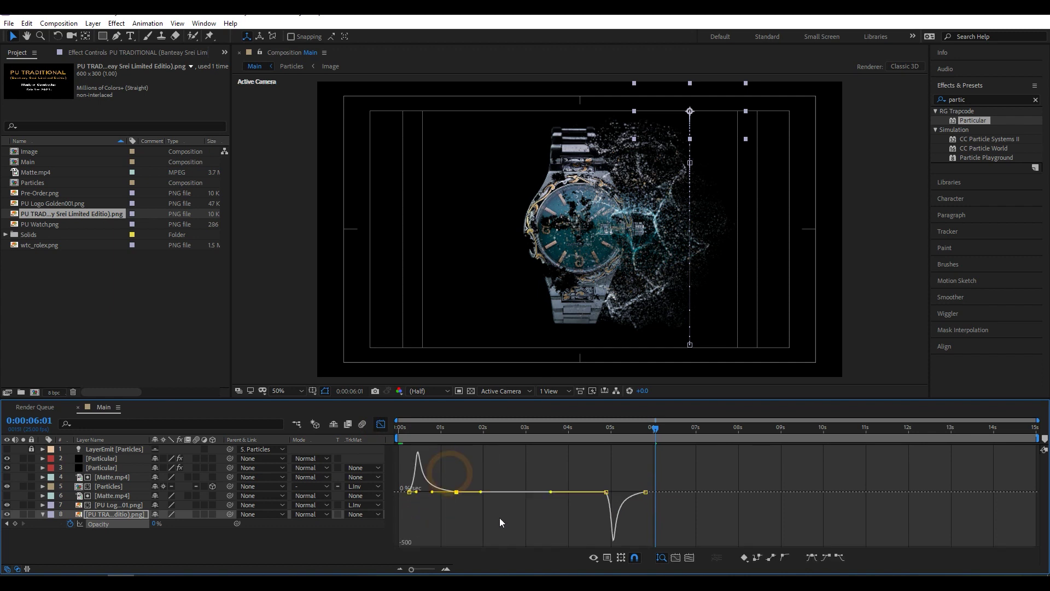
click(382, 424)
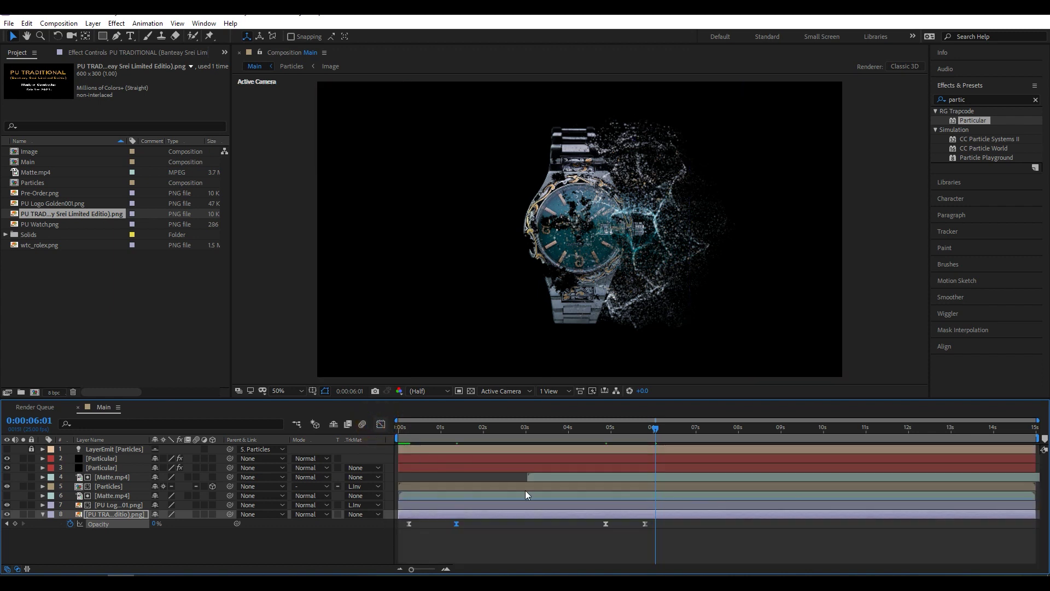
- Preview the animation, return to 0:00:05:21, and collapse the PU TRADITIONAL layer
key(space)
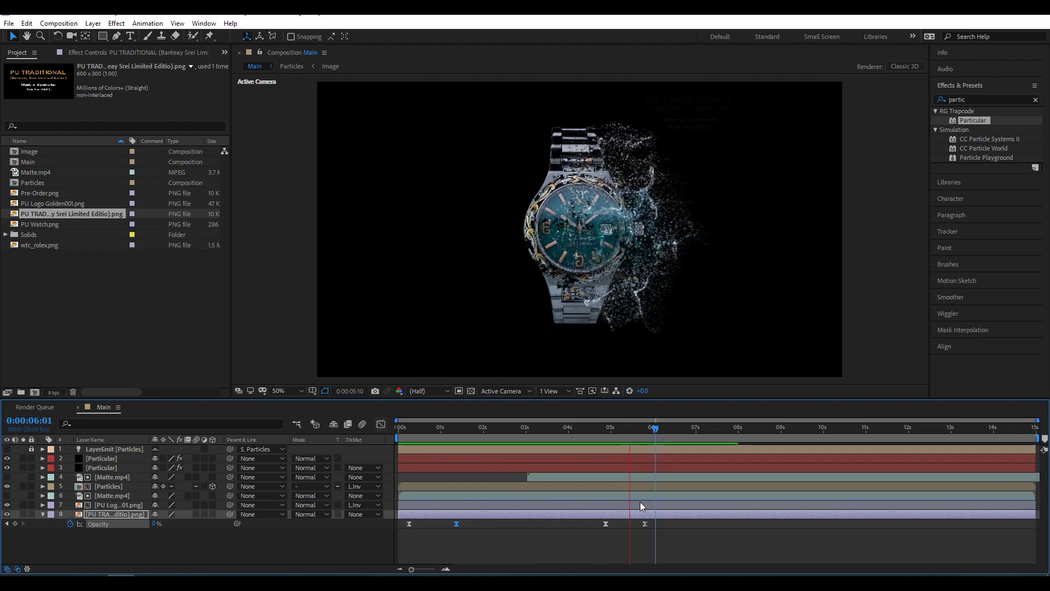
key(space)
drag(658, 432, 646, 430)
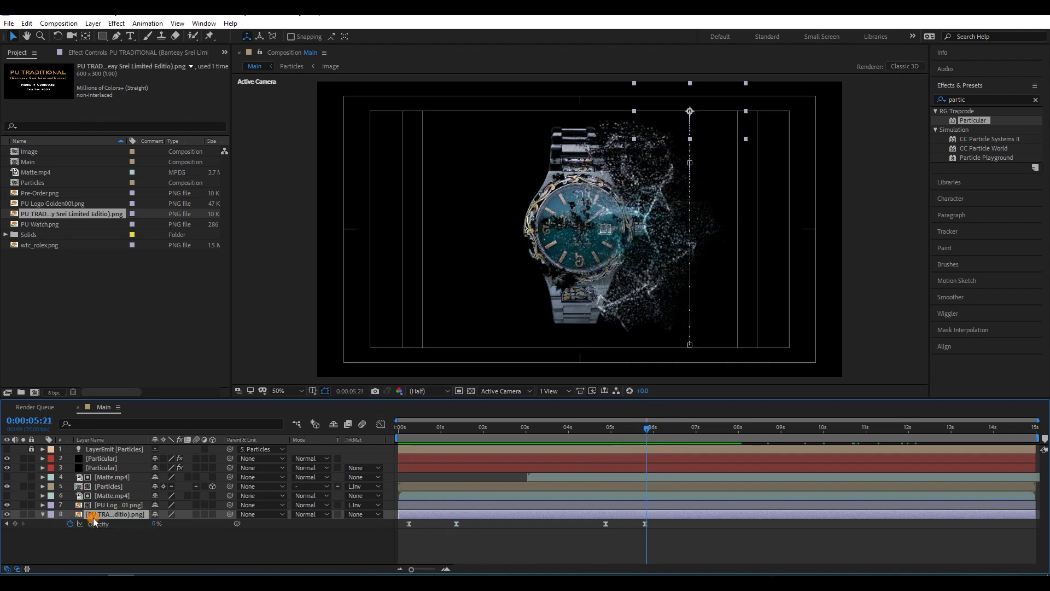
click(43, 515)
click(95, 531)
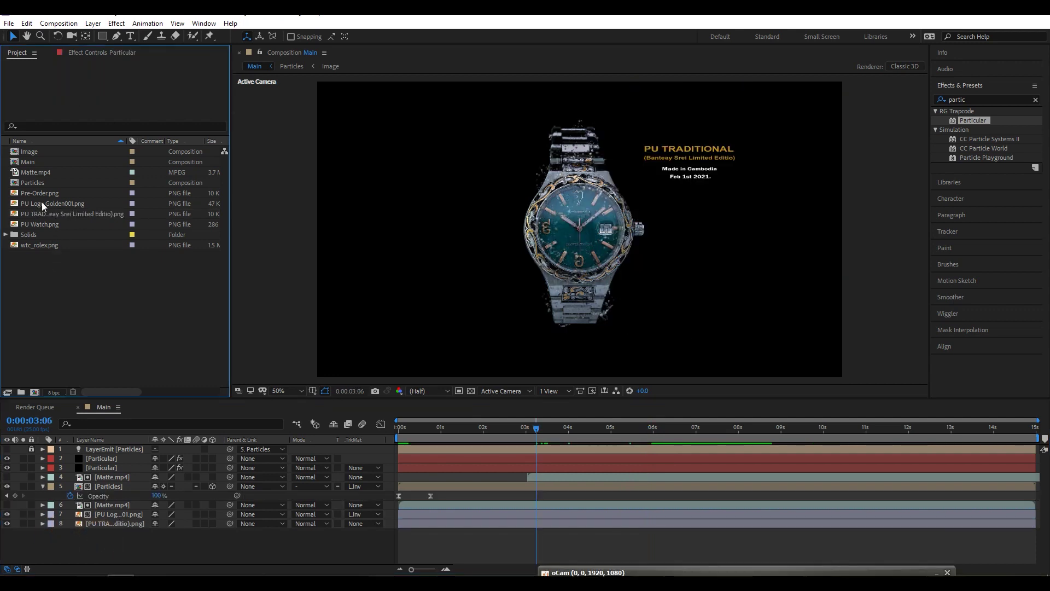
- Add Pre-Order.png to the Main comp and move it to the left of the watch
click(44, 192)
drag(43, 192, 50, 544)
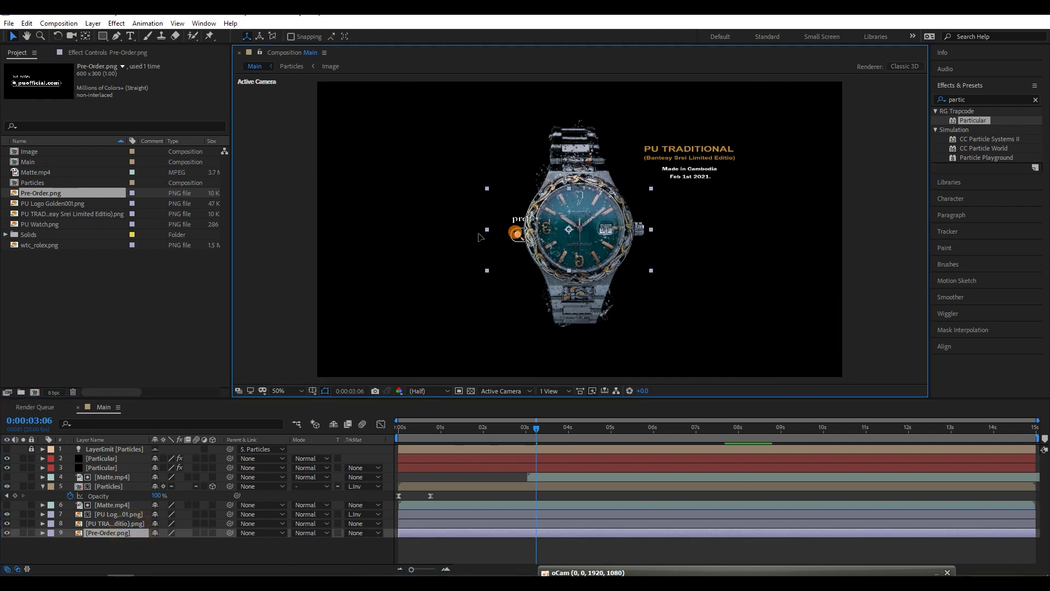
drag(517, 234, 376, 237)
key(shift+Left)
key(shift+Left)
key(shift+Left)
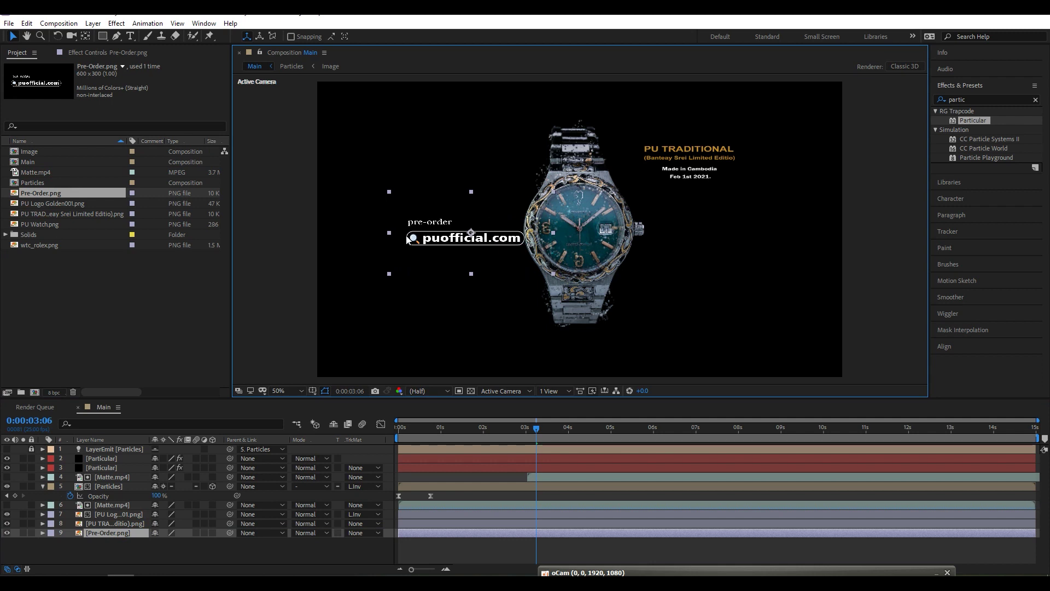
- Scale the Pre-Order graphic to 65% and place it upper left within the title-safe guides
click(127, 534)
key(s)
drag(169, 541, 147, 542)
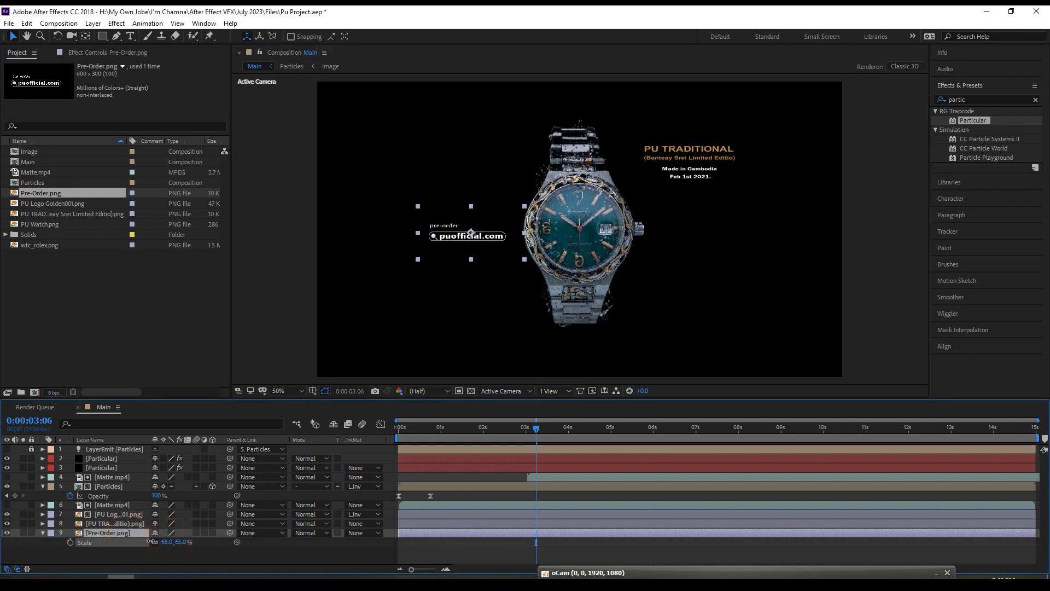
click(312, 390)
click(342, 404)
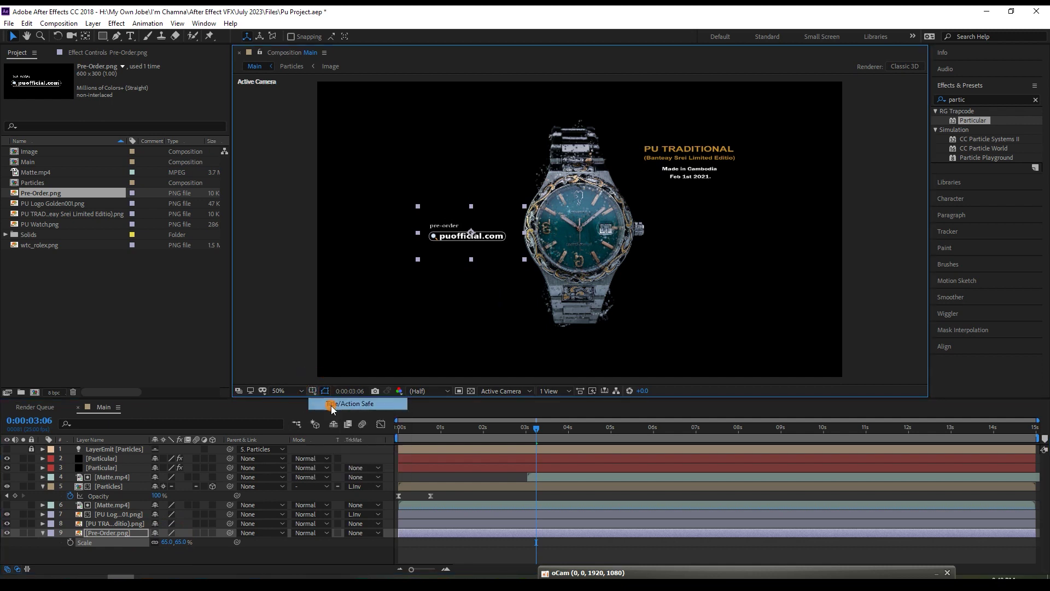
mouse_move(456, 240)
mouse_down()
mouse_move(441, 148)
mouse_move(453, 144)
mouse_up()
- Set a Pre-Order Position keyframe at 0:00:00:09 holding 546.0, 200.0
click(120, 535)
key(p)
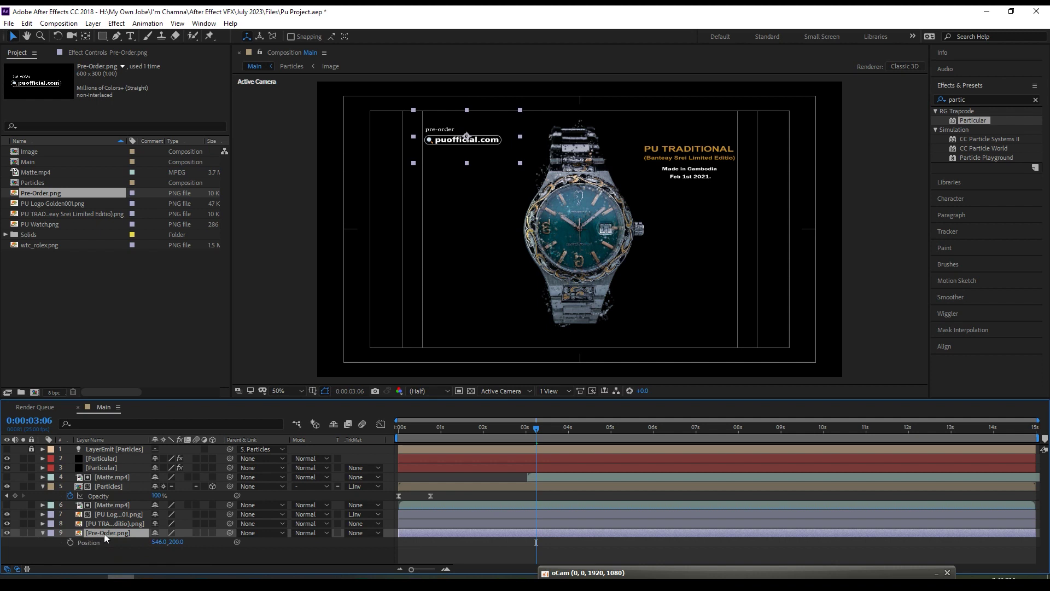
drag(536, 428, 417, 451)
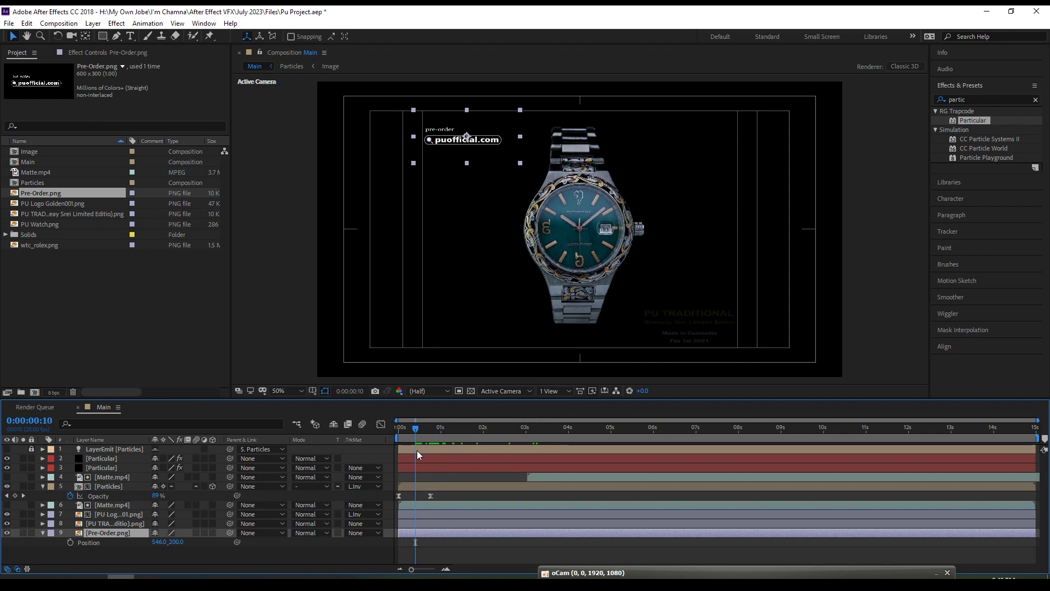
drag(416, 432, 413, 432)
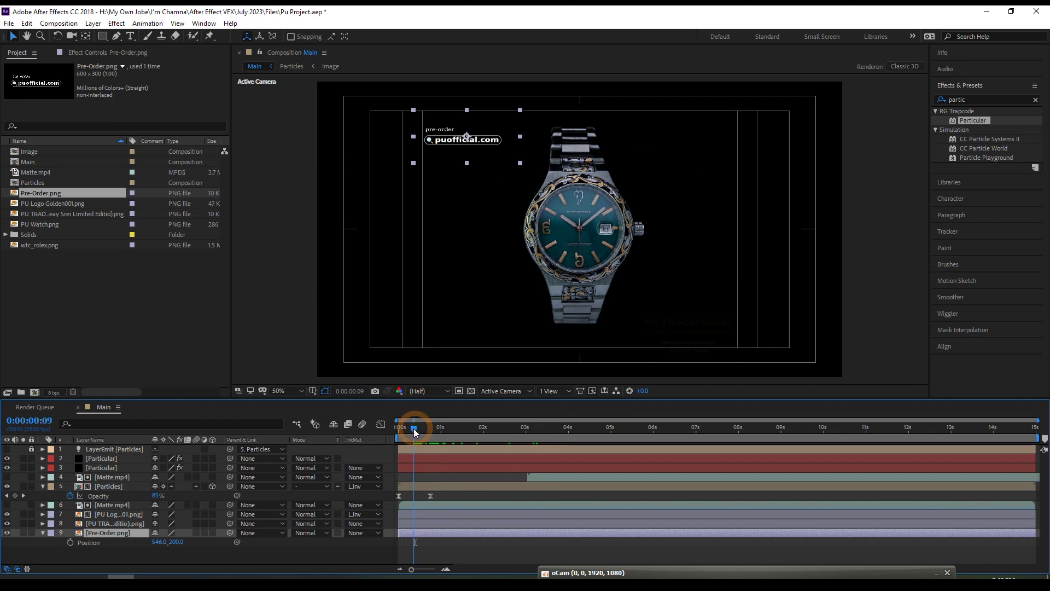
click(71, 542)
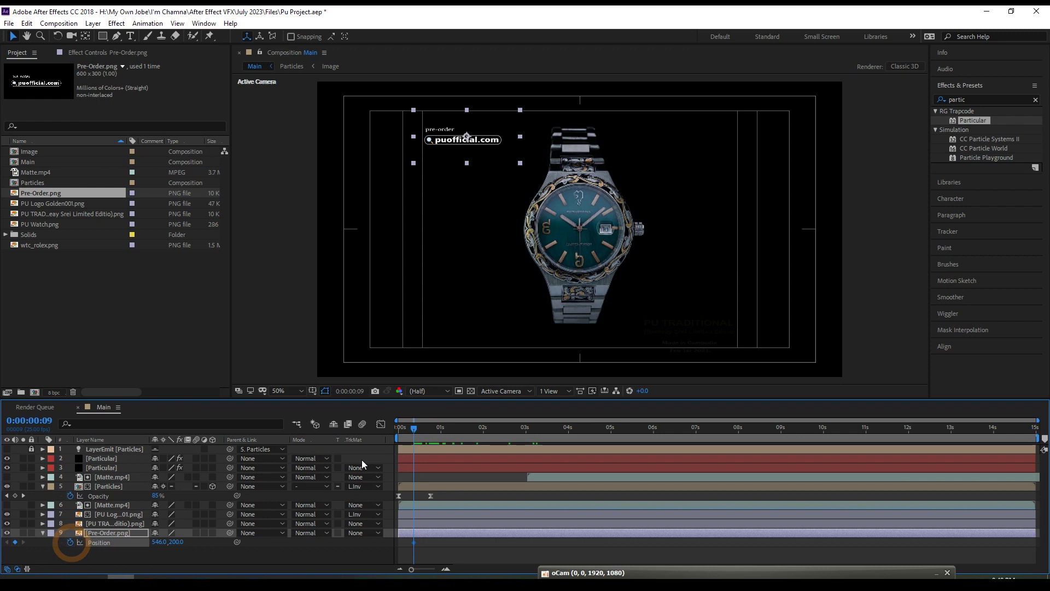
drag(415, 432, 463, 428)
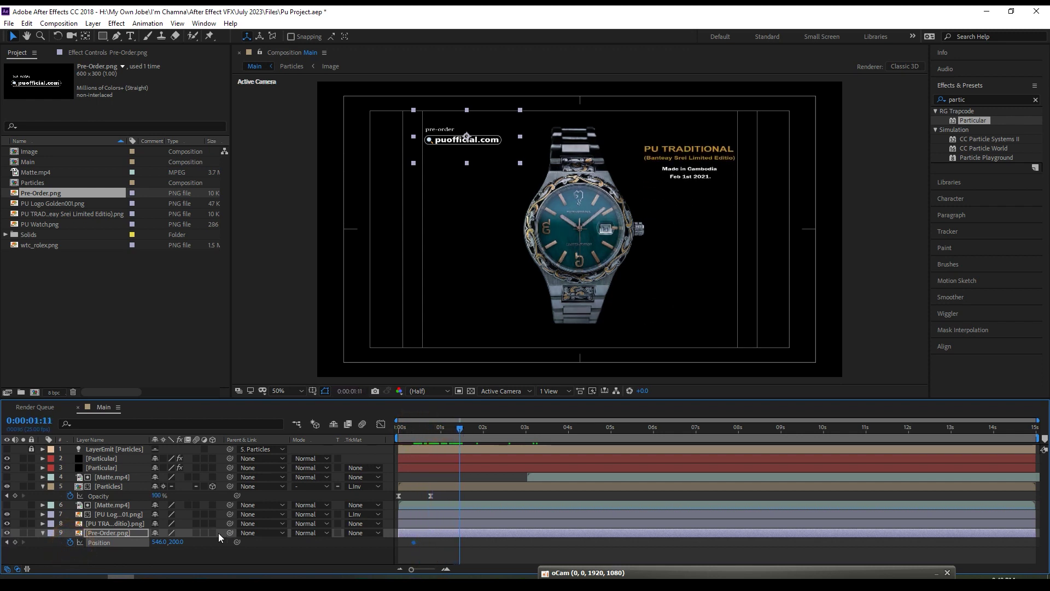
click(127, 522)
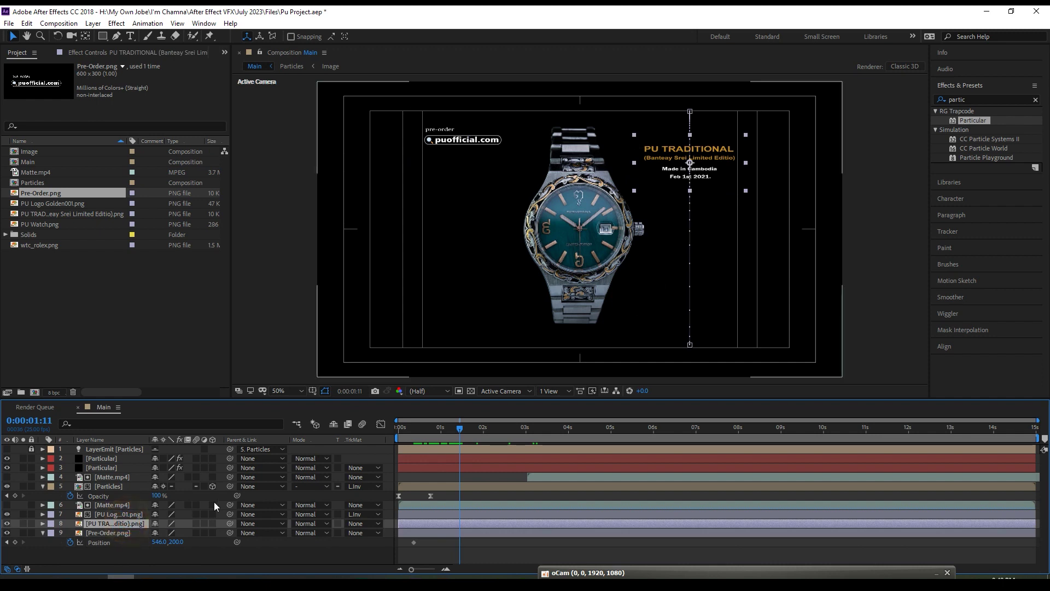
- Keyframe Pre-Order Position to Y 774 at 0:00:01:11, hold at 0:00:04:15, and Y 942 at 0:00:05:20
key(u)
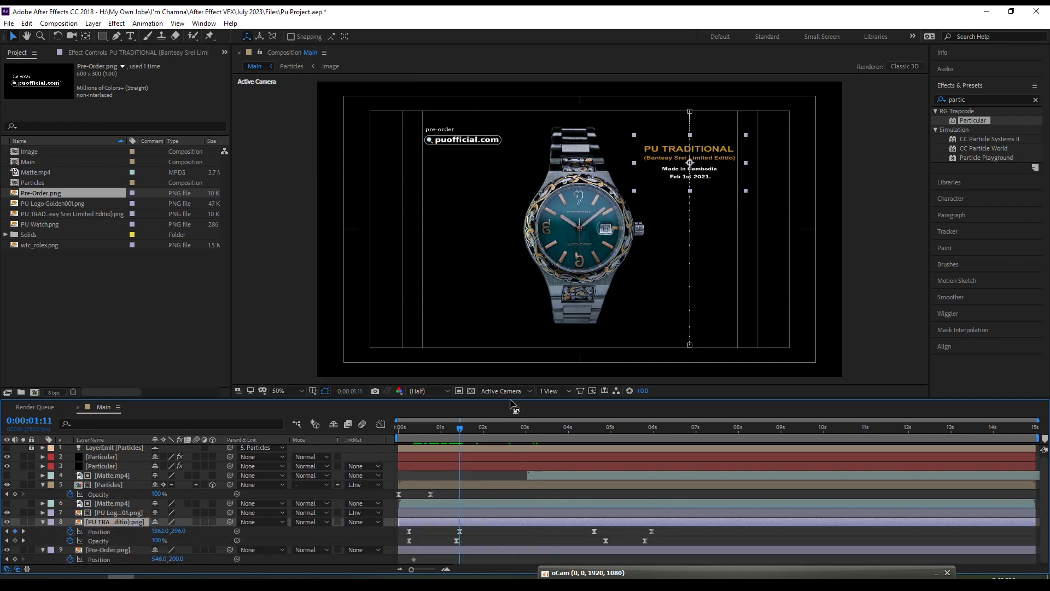
drag(511, 397, 509, 359)
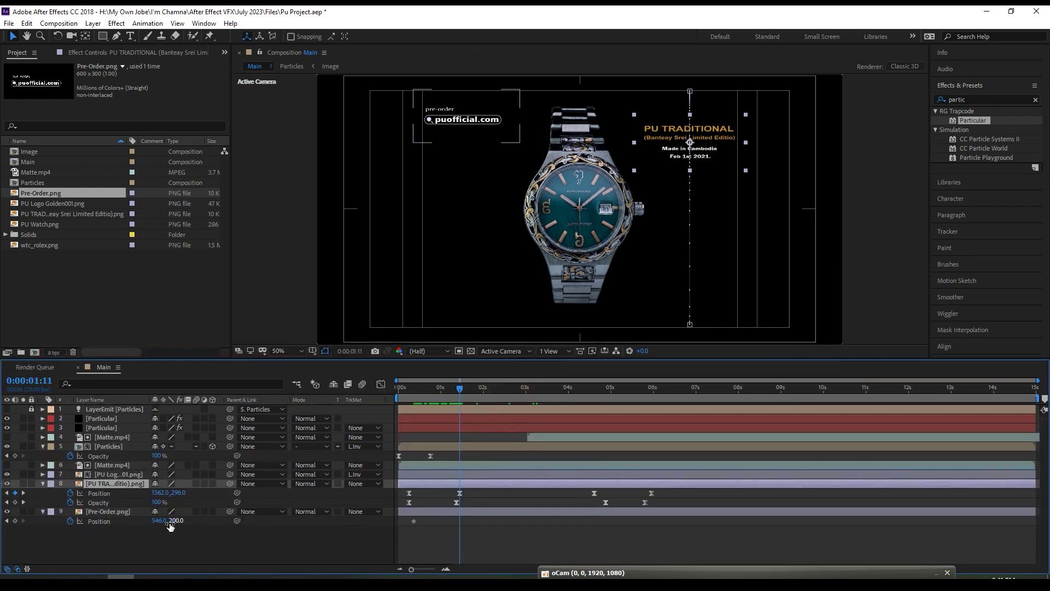
mouse_move(175, 521)
mouse_down()
mouse_move(496, 495)
mouse_move(471, 502)
mouse_up()
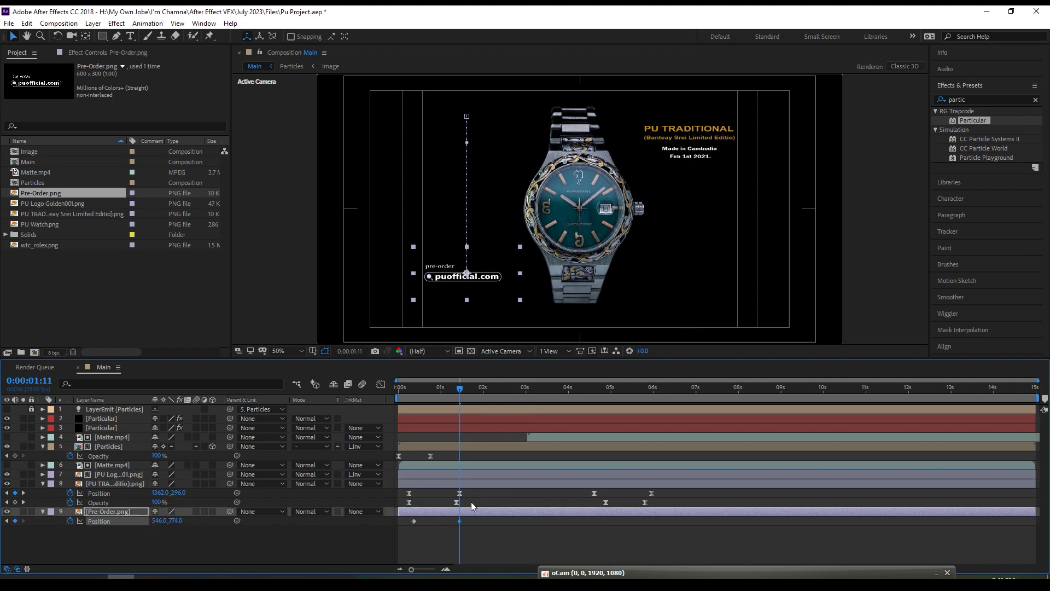
mouse_move(460, 389)
mouse_down()
mouse_move(605, 398)
mouse_move(594, 396)
mouse_up()
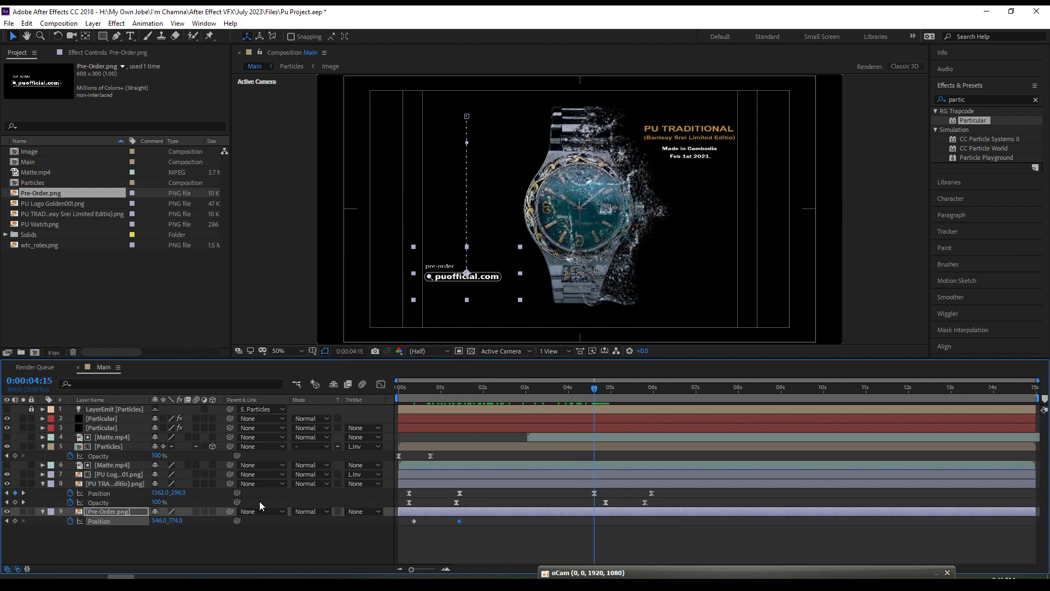
click(126, 521)
click(15, 521)
drag(594, 390, 646, 402)
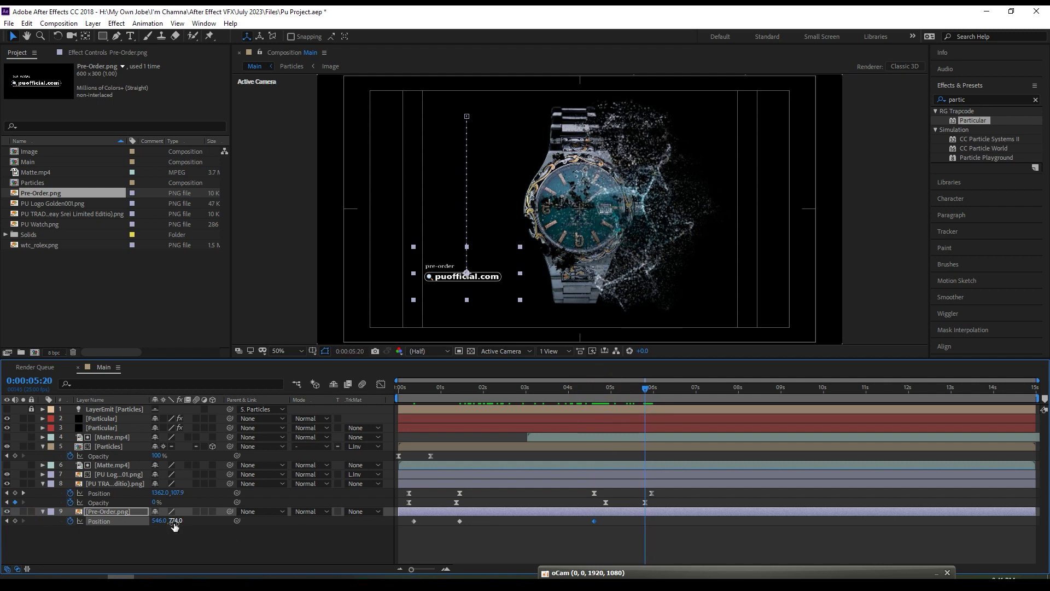
drag(174, 522, 269, 520)
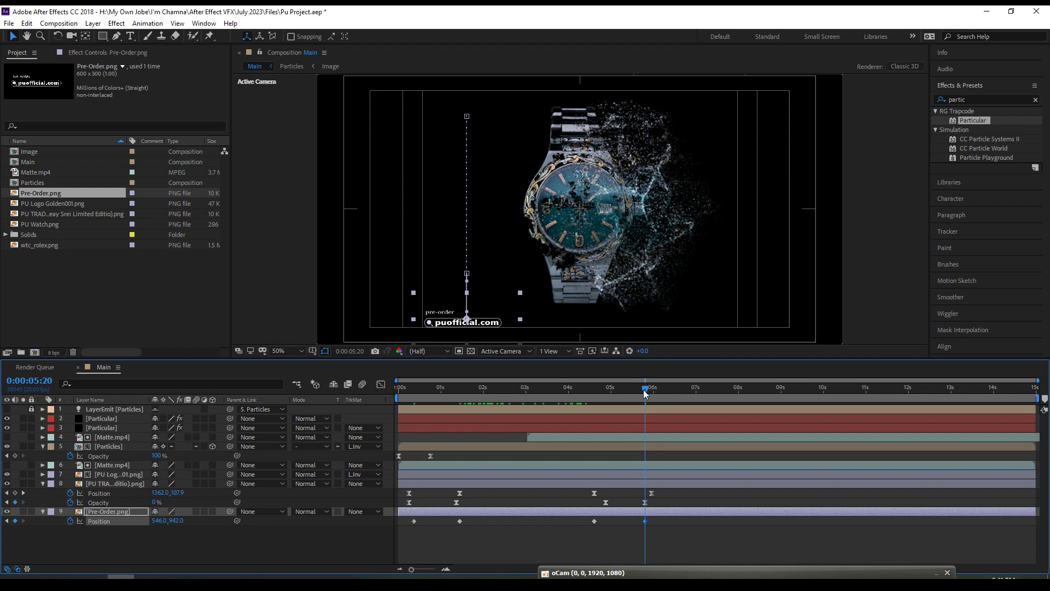
- Select the PU TRADITIONAL title's four Opacity keyframes and return to the start
drag(645, 393, 574, 390)
click(403, 503)
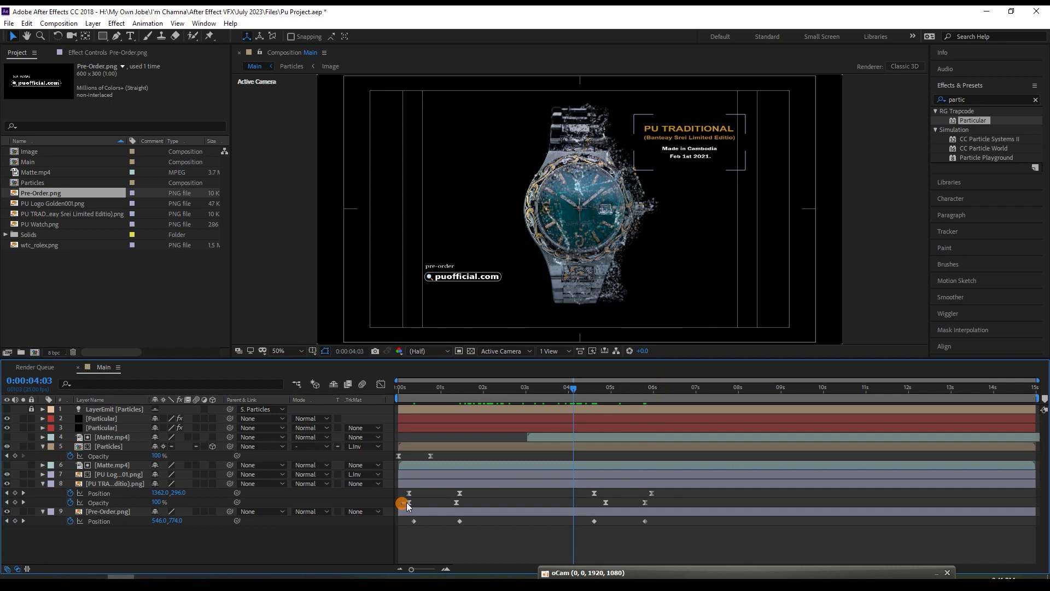
drag(644, 502, 405, 504)
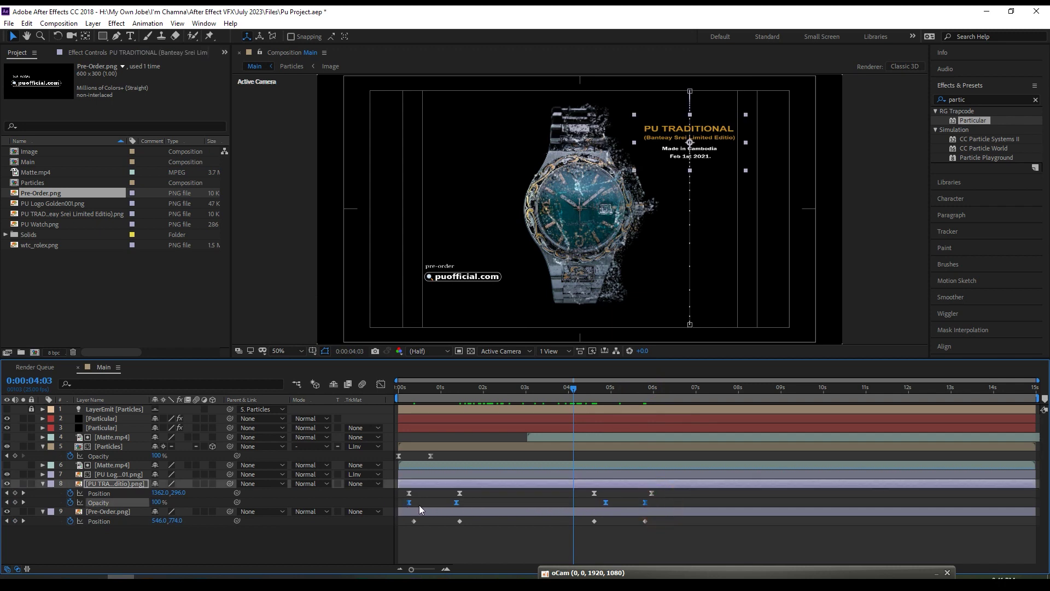
drag(550, 393, 406, 412)
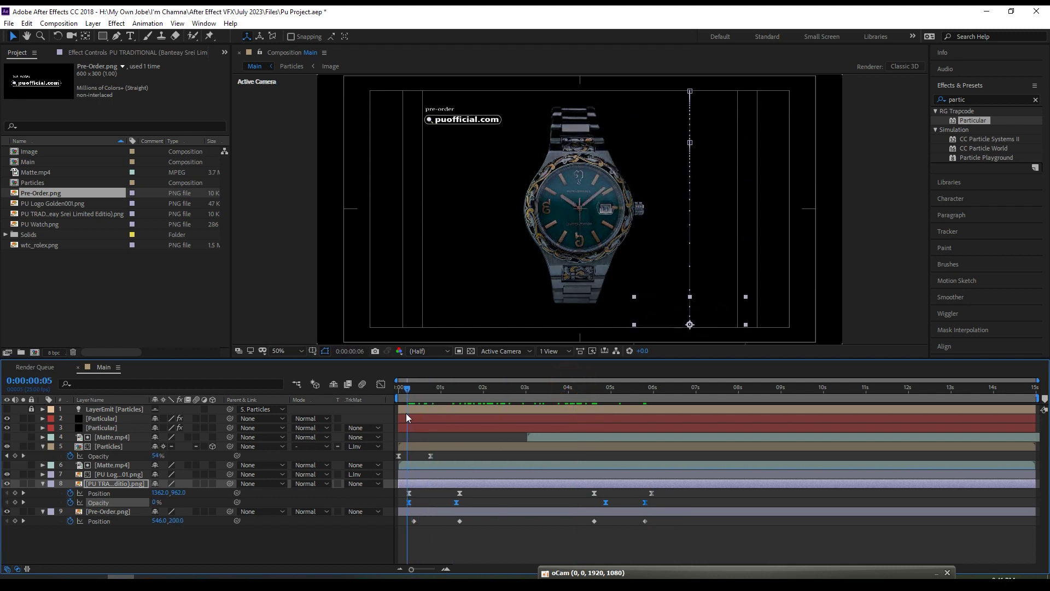
- Paste the title's four Opacity keyframes onto the Pre-Order layer and select its Position keyframes
click(419, 512)
click(428, 512)
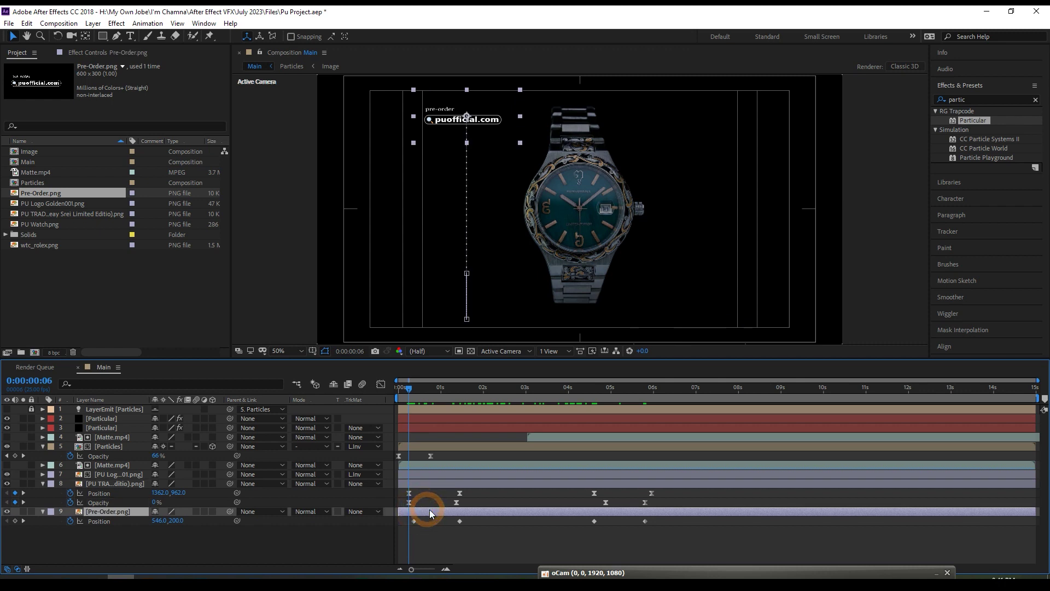
click(433, 511)
key(ctrl+v)
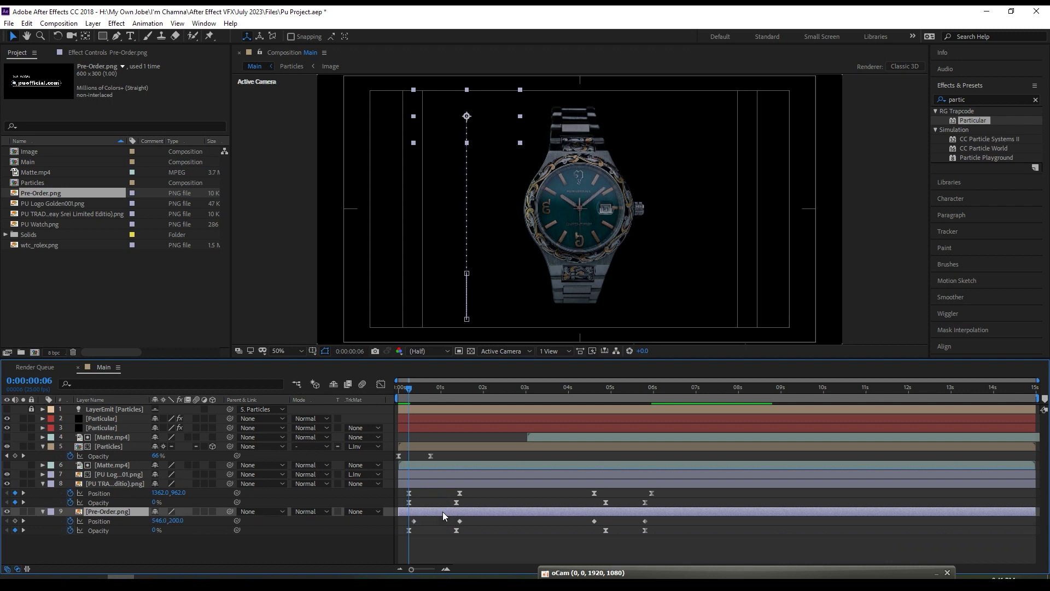
click(402, 520)
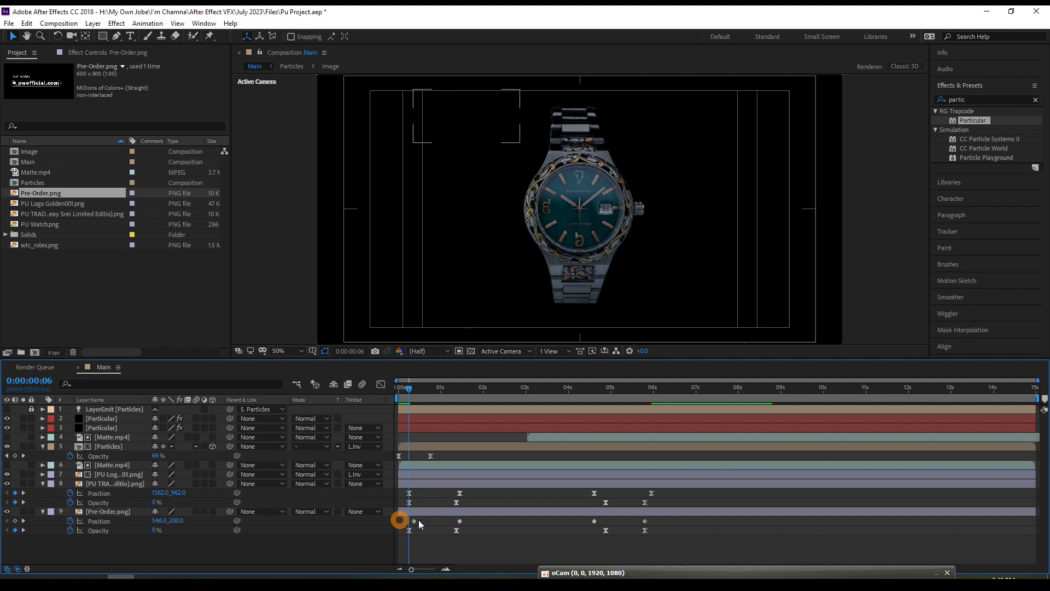
click(402, 518)
click(401, 519)
drag(405, 518, 658, 522)
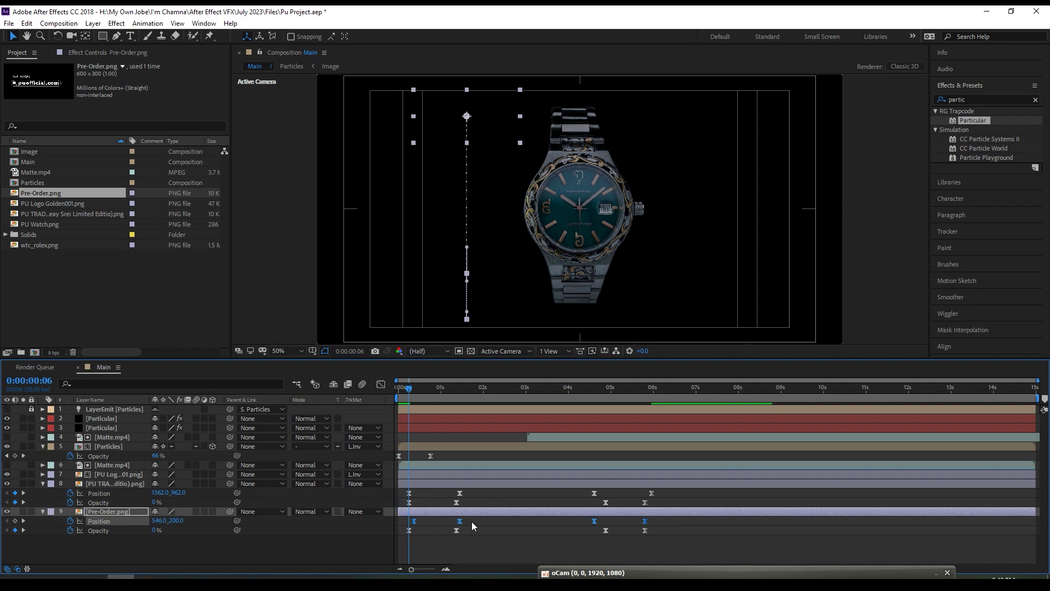
- Steepen the Pre-Order Position speed curves in the Graph Editor and preview the finished animation
click(380, 387)
click(542, 499)
drag(449, 540, 419, 538)
drag(683, 524, 619, 538)
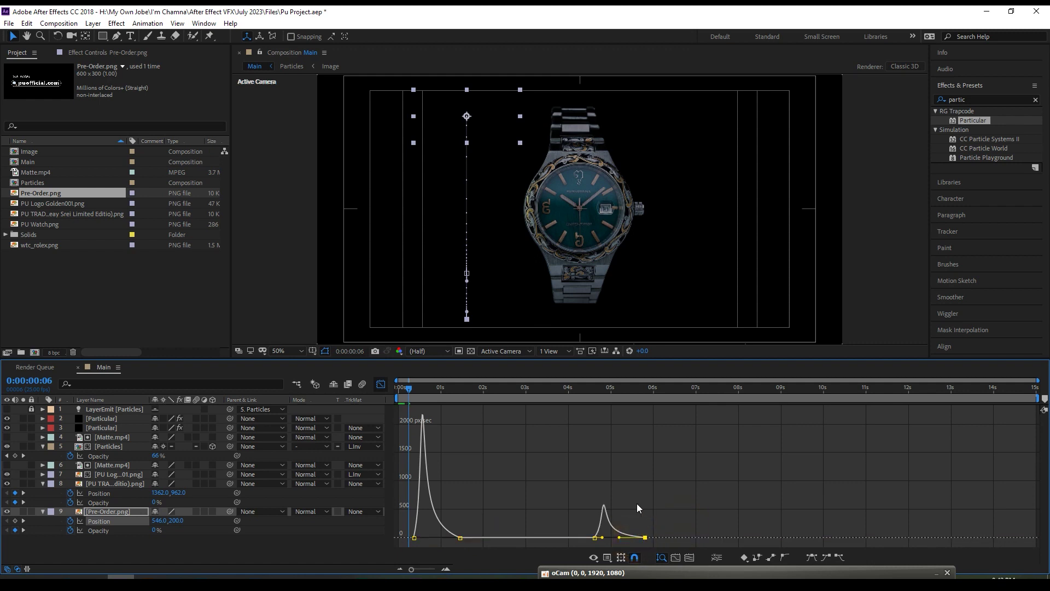
click(381, 383)
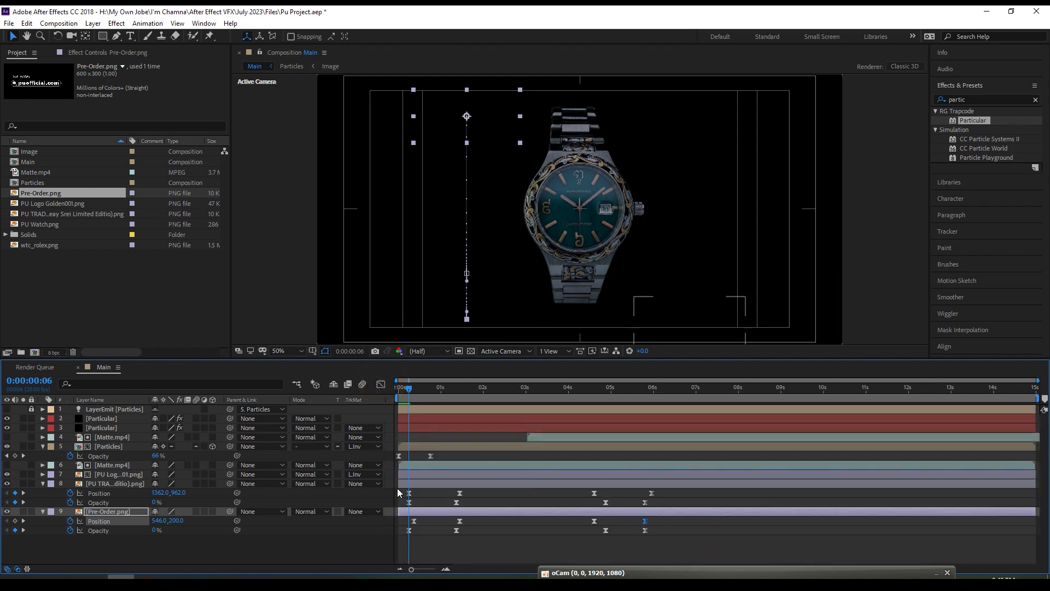
key(space)
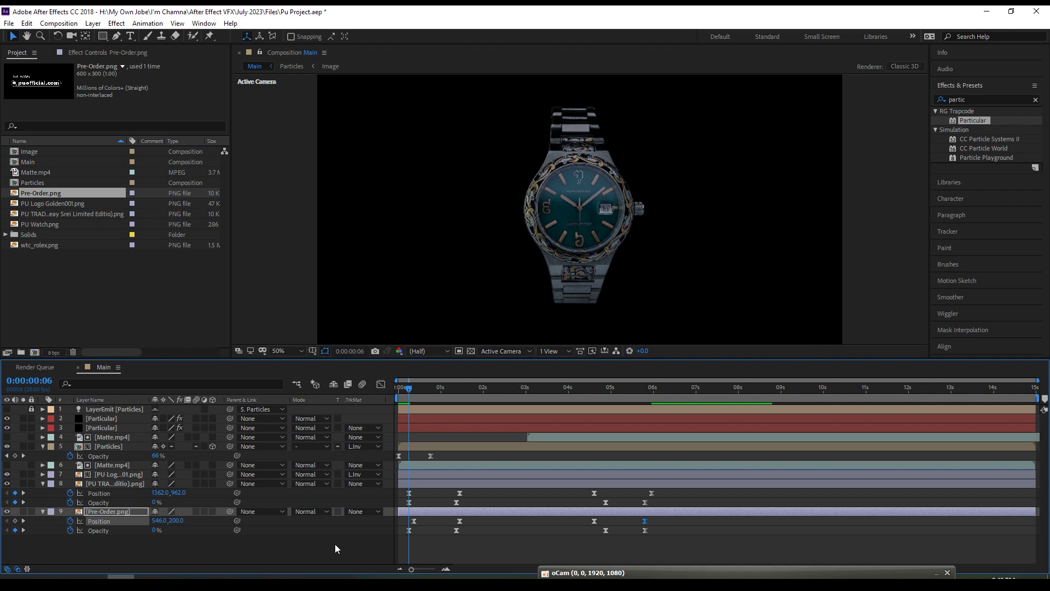